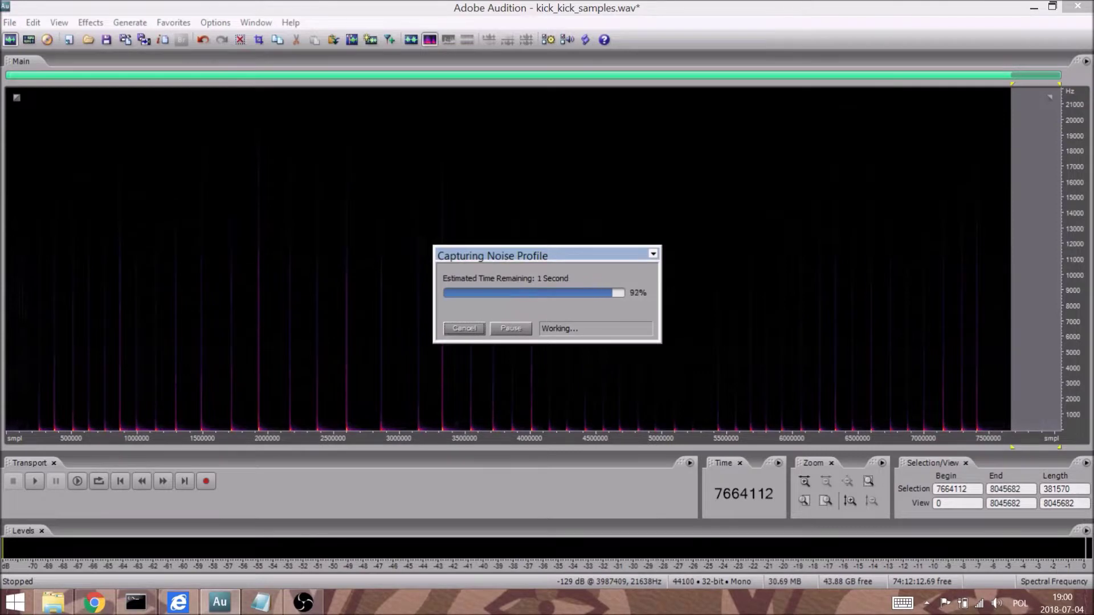
# - Apply Noise Reduction at level 66 to the entire file using the captured noise profile
pyautogui.click(256, 296)
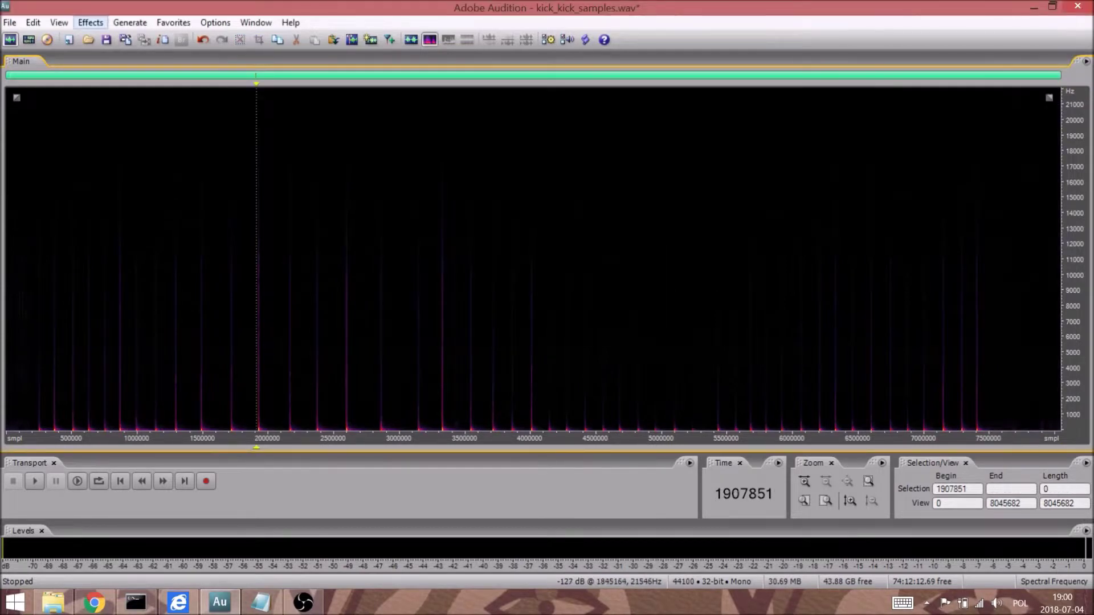
pyautogui.click(91, 22)
pyautogui.moveTo(114, 174)
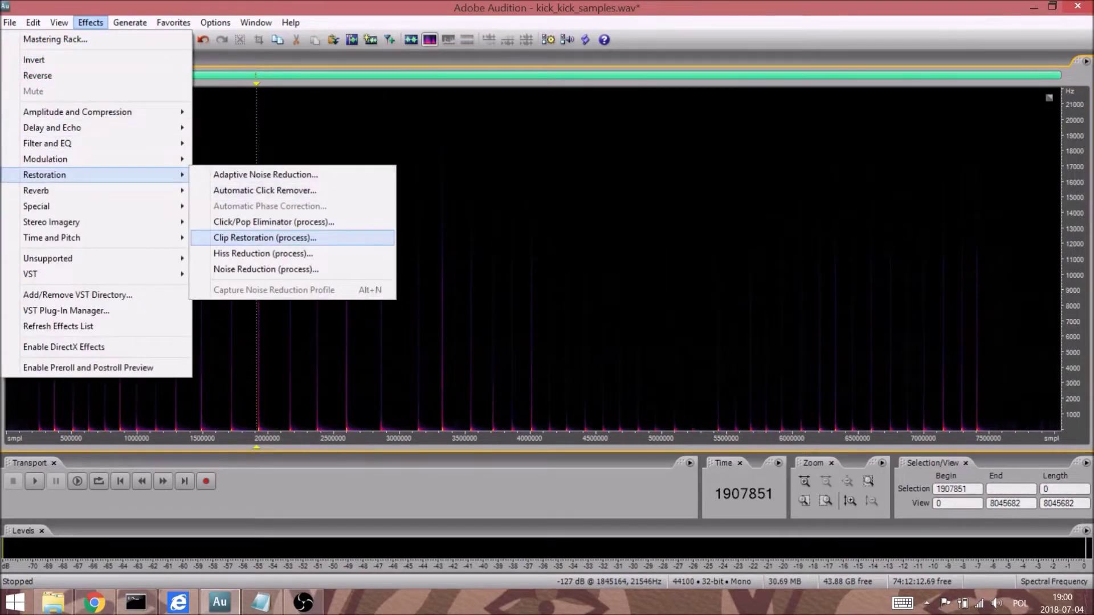
pyautogui.click(265, 269)
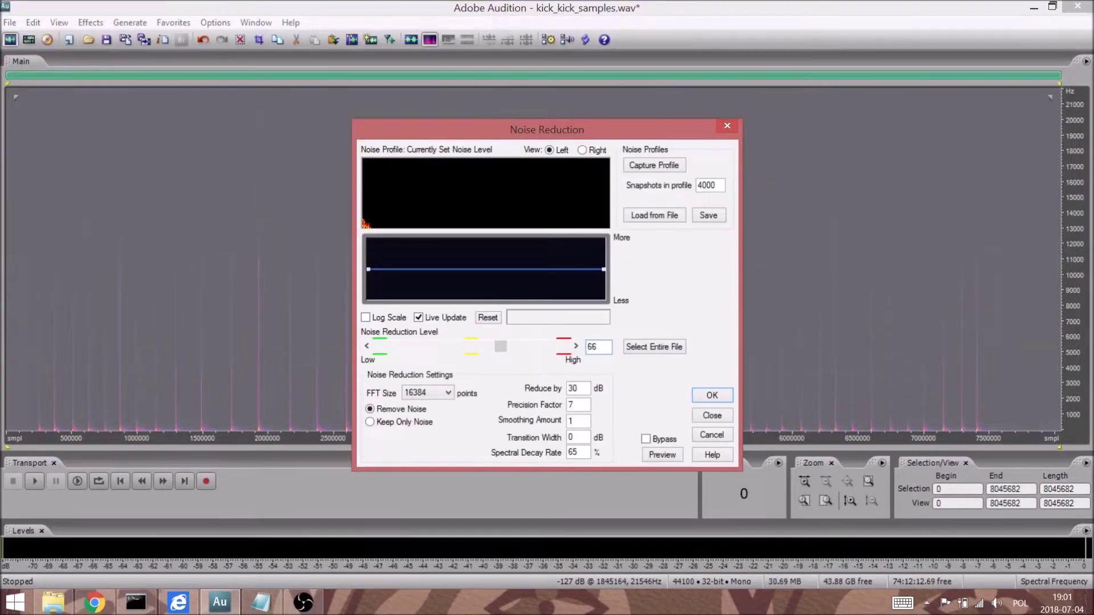
pyautogui.press('Return')
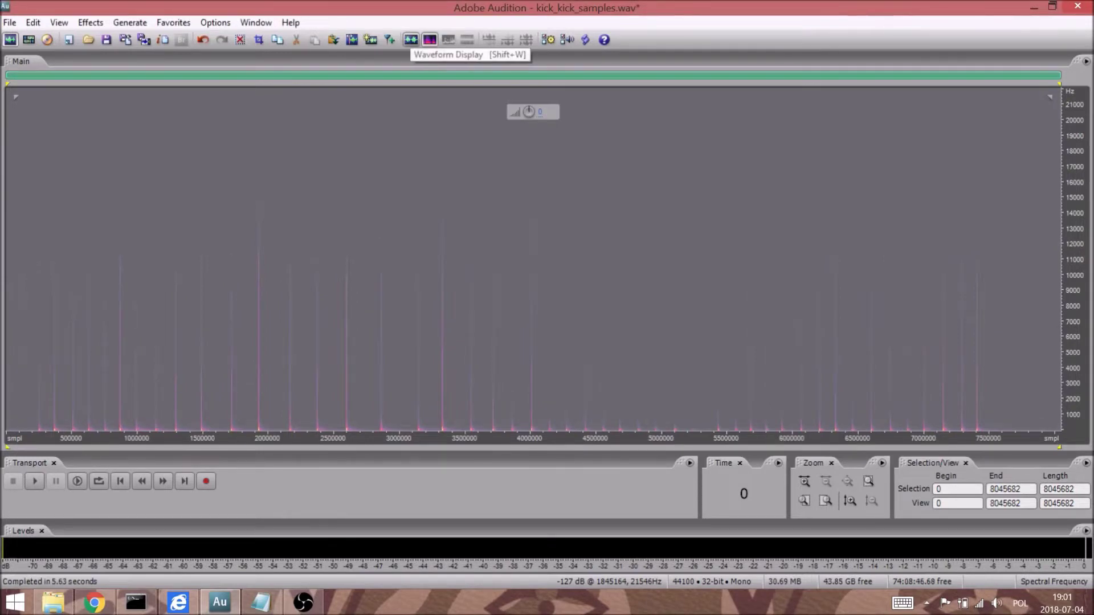
# - Switch the file to the waveform display, enlarge its amplitude scale and clear the selection
pyautogui.click(411, 39)
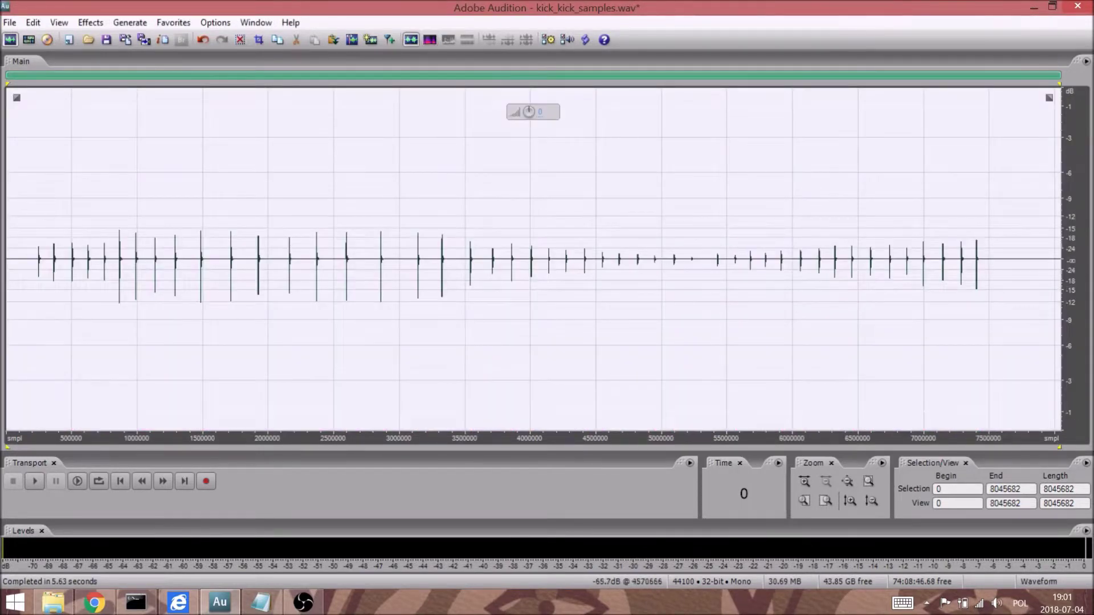
pyautogui.click(850, 501)
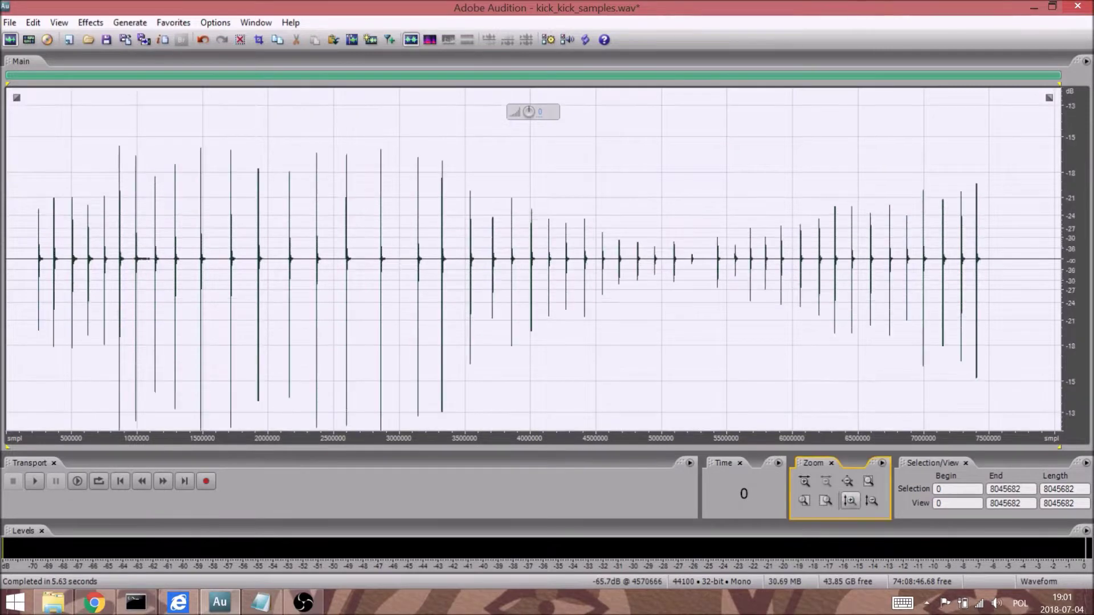
pyautogui.click(871, 501)
pyautogui.click(380, 285)
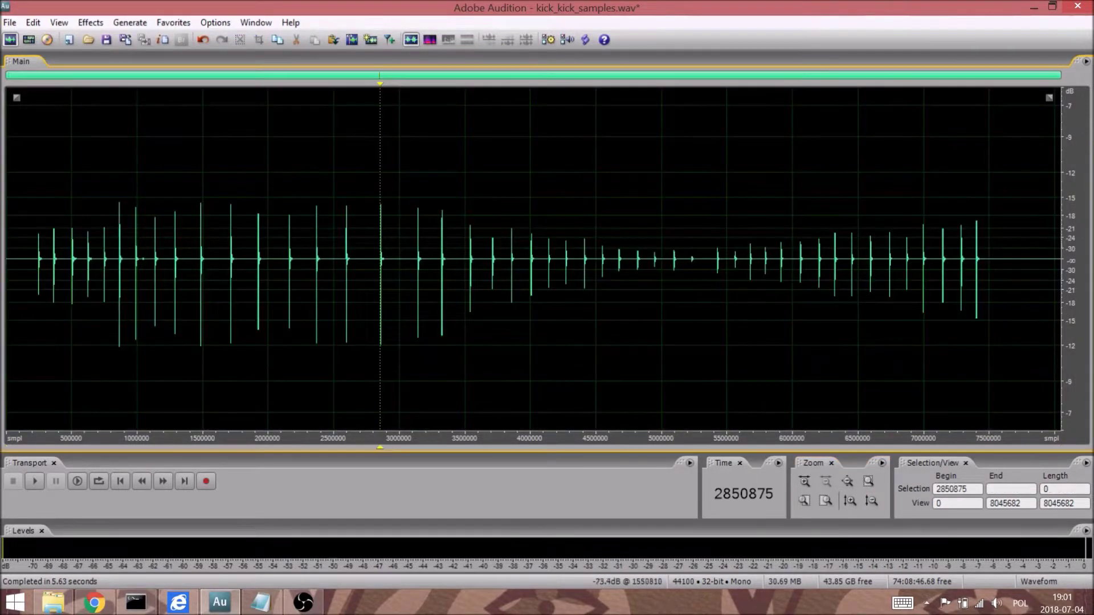
# - Select the loud kick hit from about sample 828553 to 986632 and save the selection as kick_vl5_rr1
pyautogui.moveTo(114, 257); pyautogui.dragTo(135, 257)
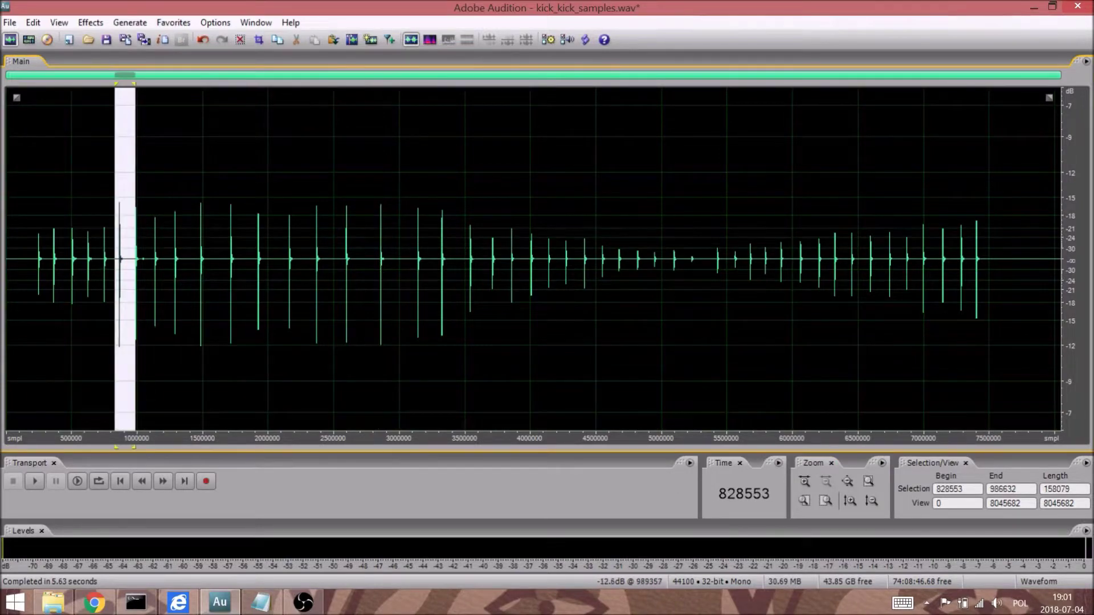
pyautogui.click(10, 22)
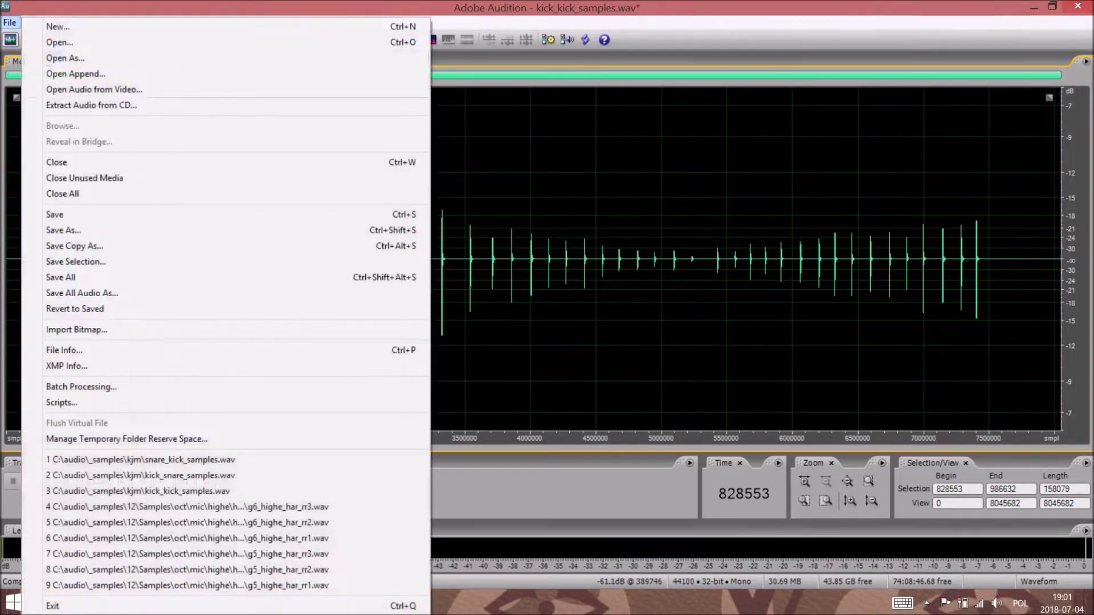
pyautogui.click(57, 261)
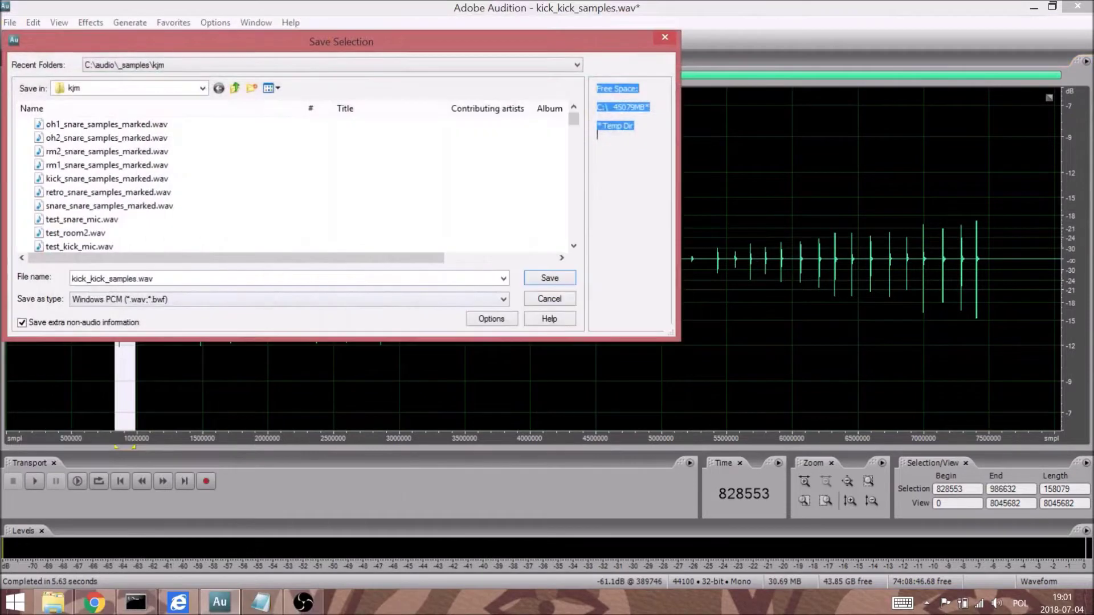
pyautogui.write('ku')
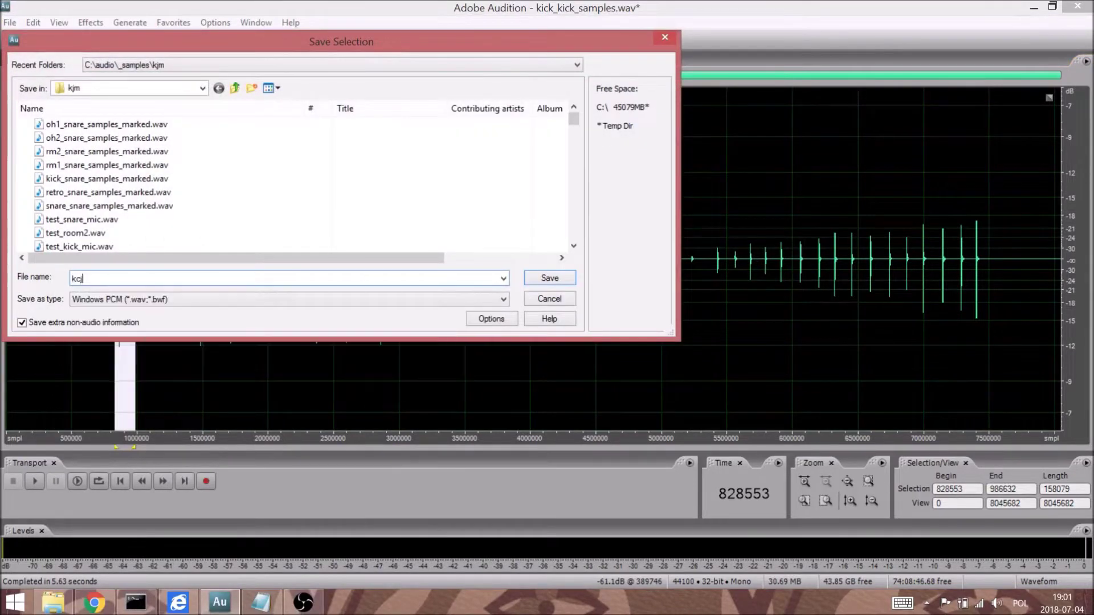
pyautogui.press('BackSpace')
pyautogui.write('ick')
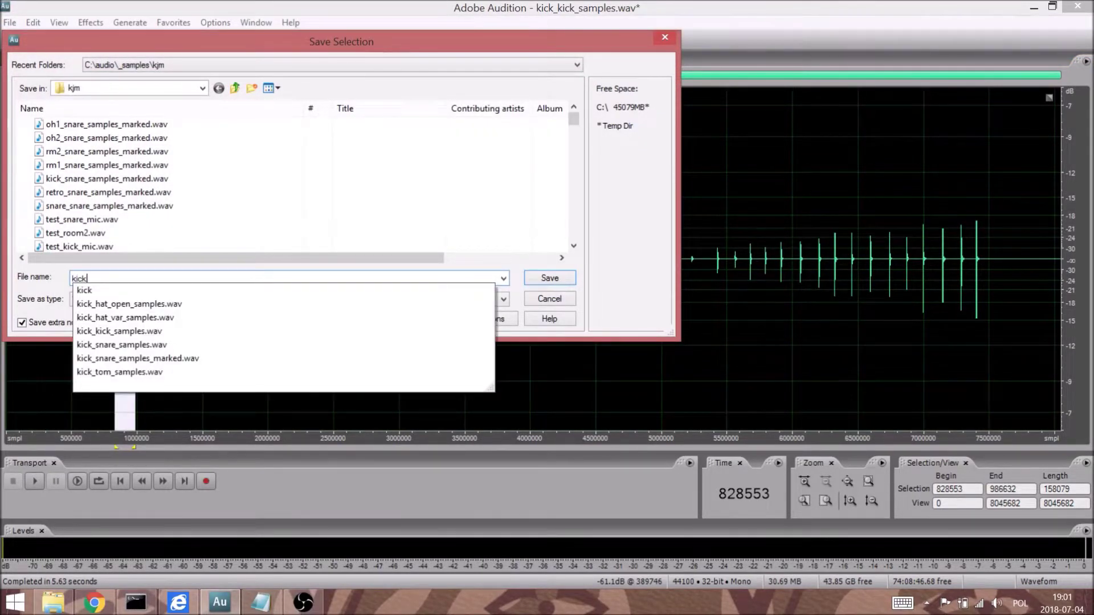
pyautogui.write('_vl5_rr1')
pyautogui.press('Return')
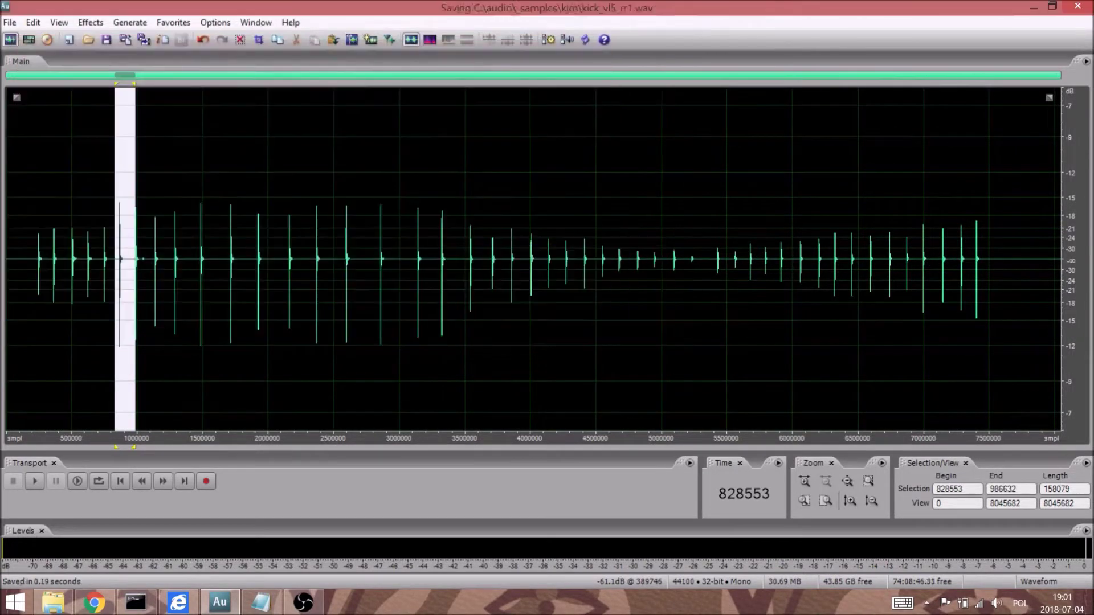
# - Select and audition the kick hit from about sample 1455418 to 1711615, and save the selection as kick_vl5_rr2
pyautogui.moveTo(197, 257); pyautogui.dragTo(230, 256)
pyautogui.press('space')
pyautogui.press('space')
pyautogui.click(10, 23)
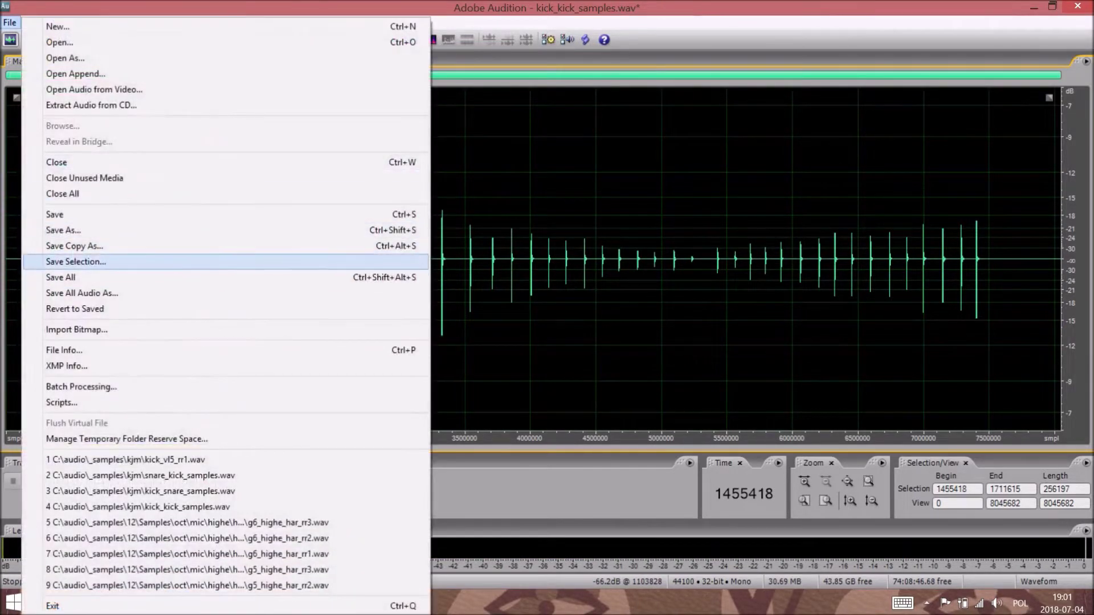
pyautogui.press('Return')
pyautogui.write('kick_vl5_rr2')
pyautogui.press('Return')
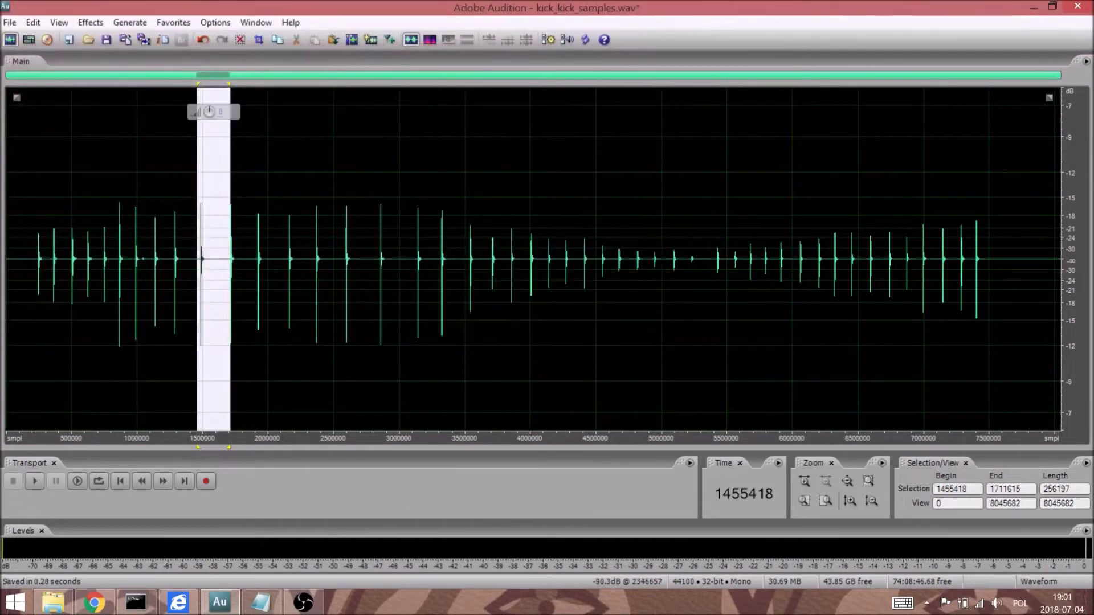
# - Select and audition the kick hit from about sample 2338481 to 2589227, and save the selection as kick_vl5_rr3
pyautogui.click(314, 259)
pyautogui.press('space')
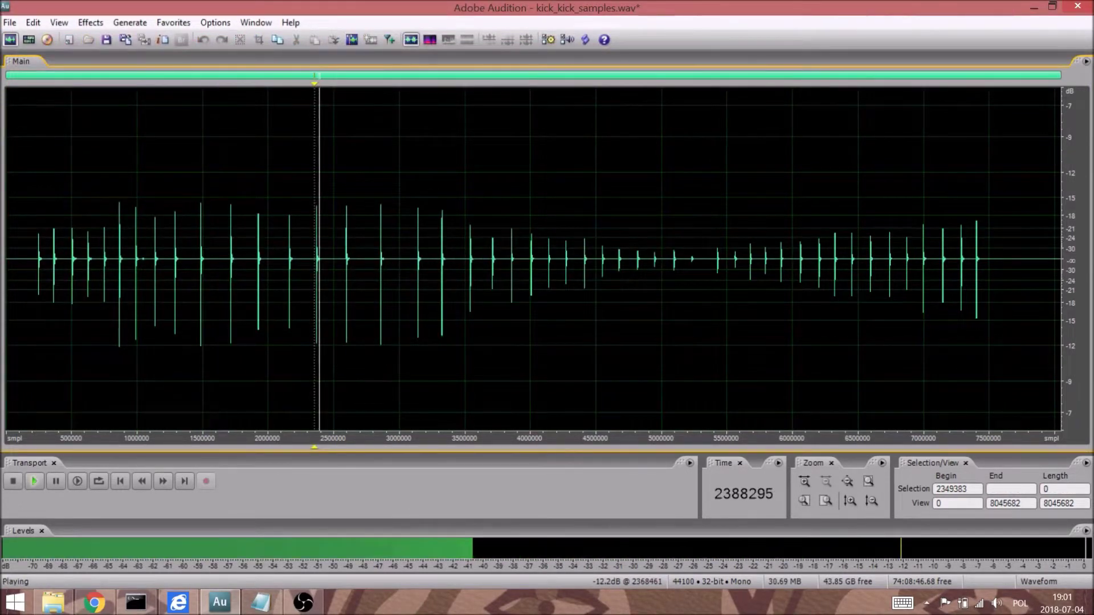
pyautogui.press('space')
pyautogui.moveTo(313, 260); pyautogui.dragTo(345, 259)
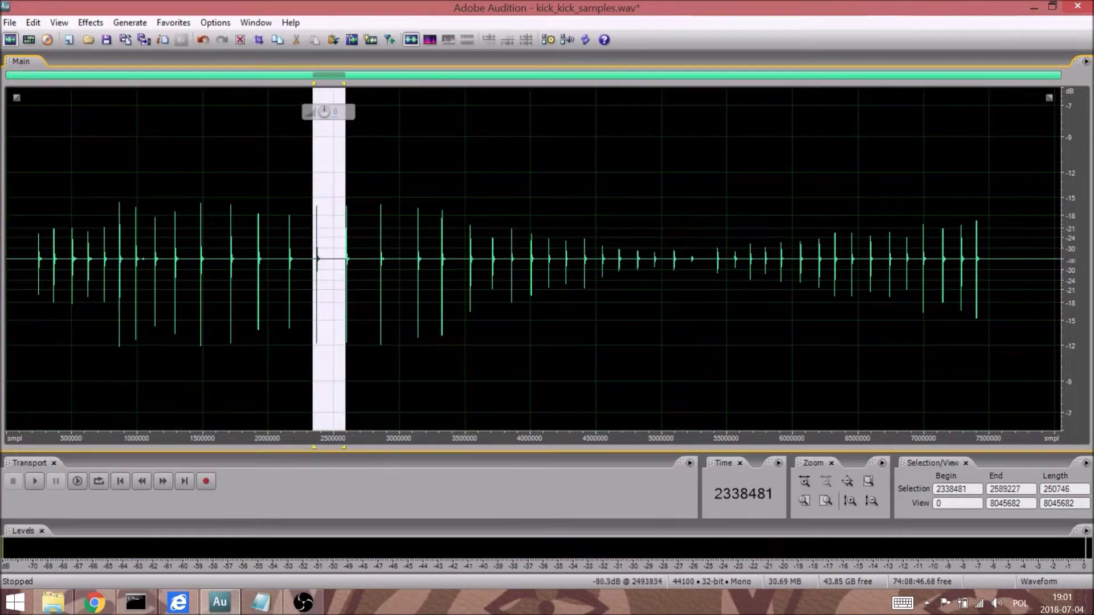
pyautogui.press('space')
pyautogui.press('space')
pyautogui.click(10, 22)
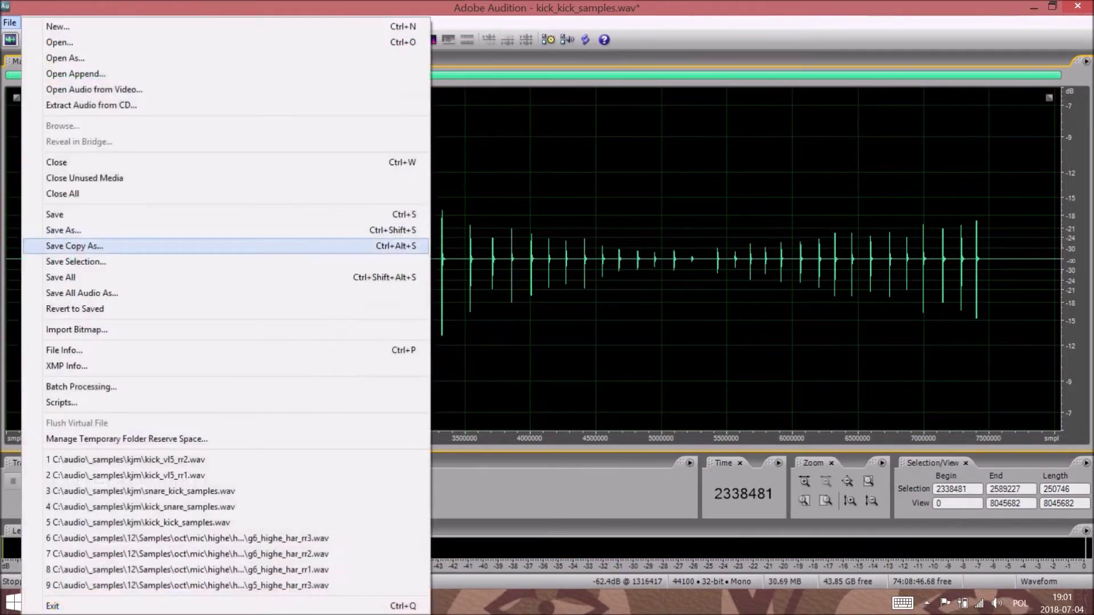
pyautogui.click(76, 261)
pyautogui.write('kick_vl5_rr3')
pyautogui.press('Return')
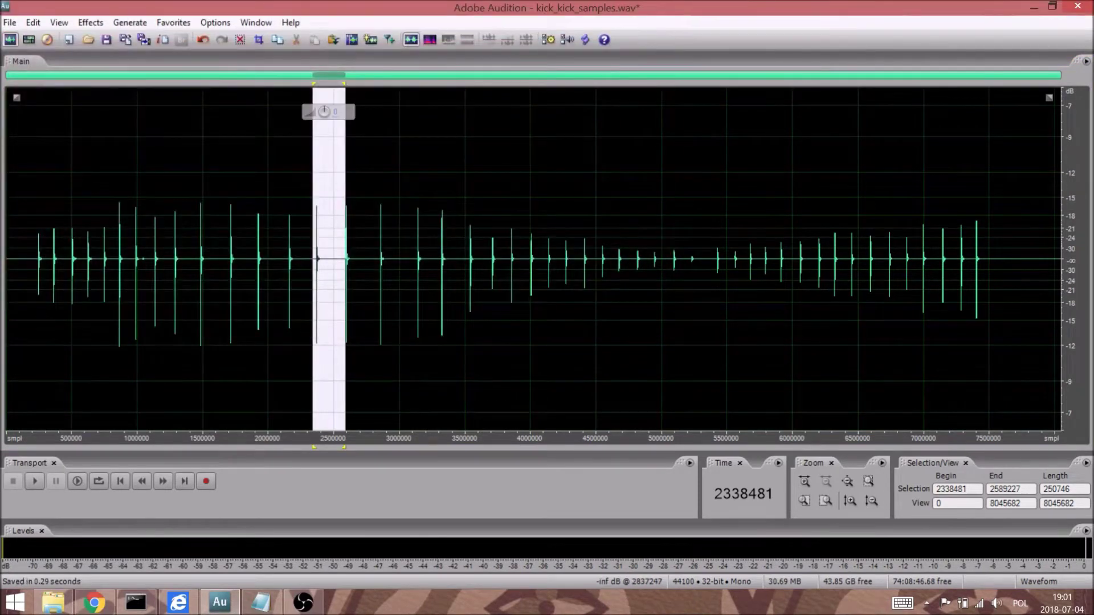
# - Audition and select the kick hit from about sample 2839973 to 3150680, and save the selection as kick_vl5_rr4
pyautogui.click(377, 285)
pyautogui.press('space')
pyautogui.press('space')
pyautogui.moveTo(378, 285); pyautogui.dragTo(419, 285)
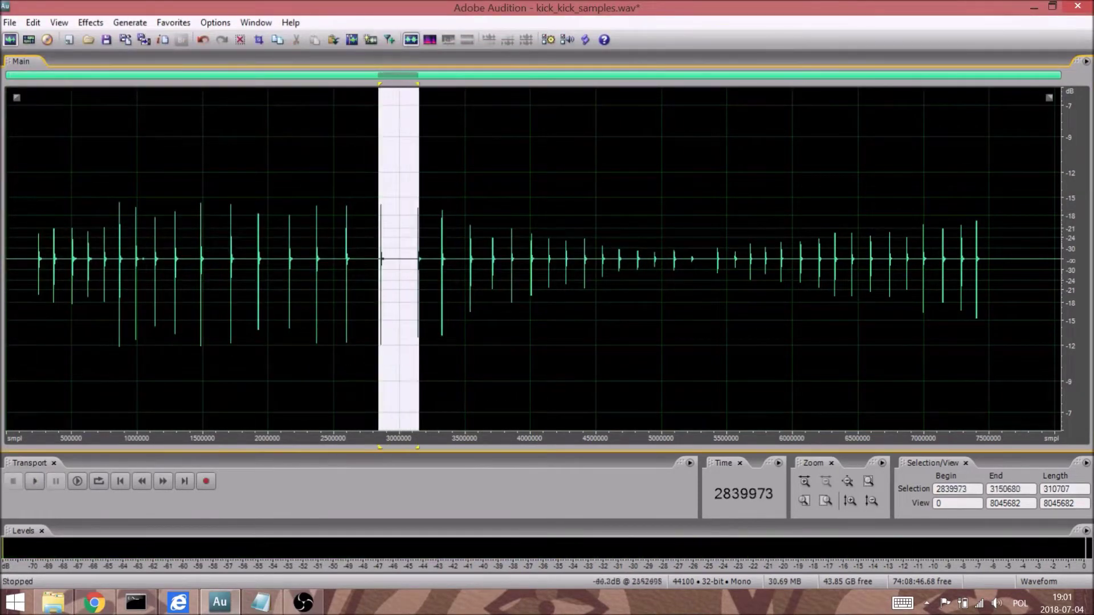
pyautogui.click(10, 22)
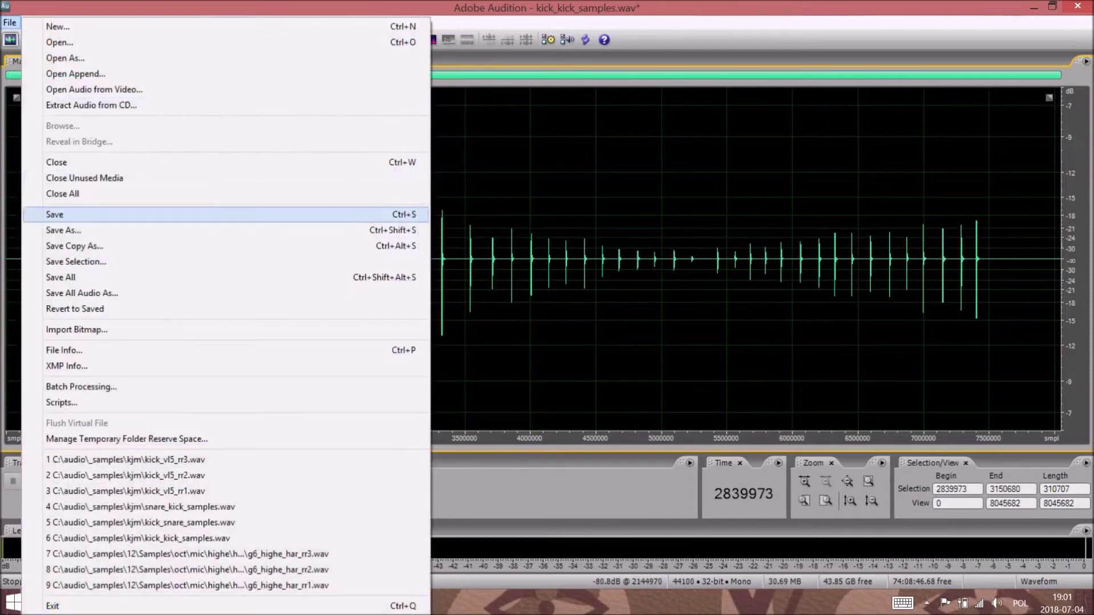
pyautogui.click(76, 262)
pyautogui.write('kick_vl5_rr4')
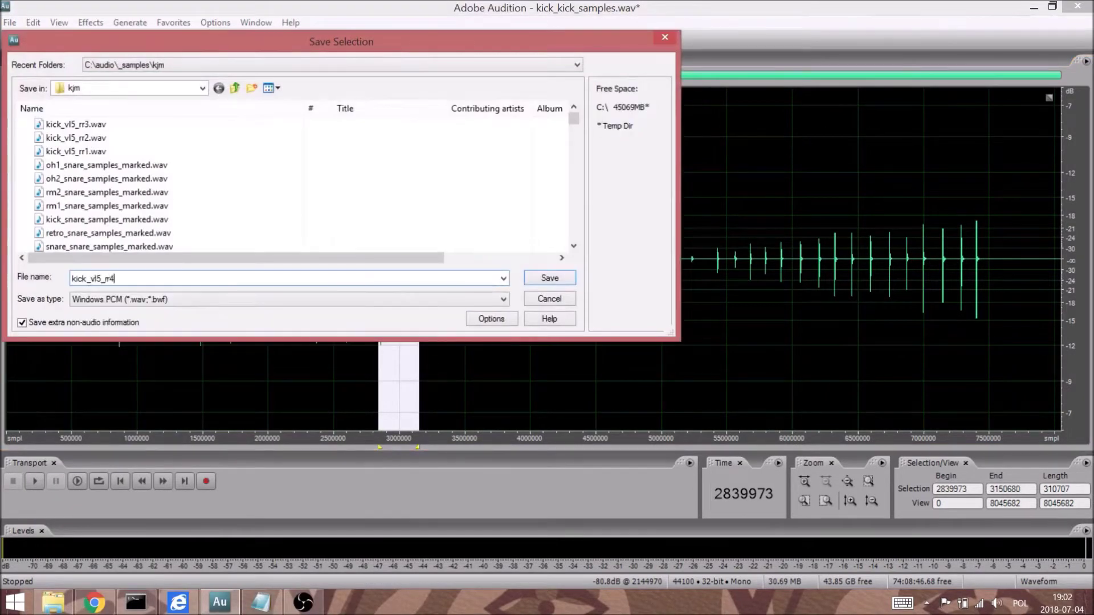
pyautogui.press('Return')
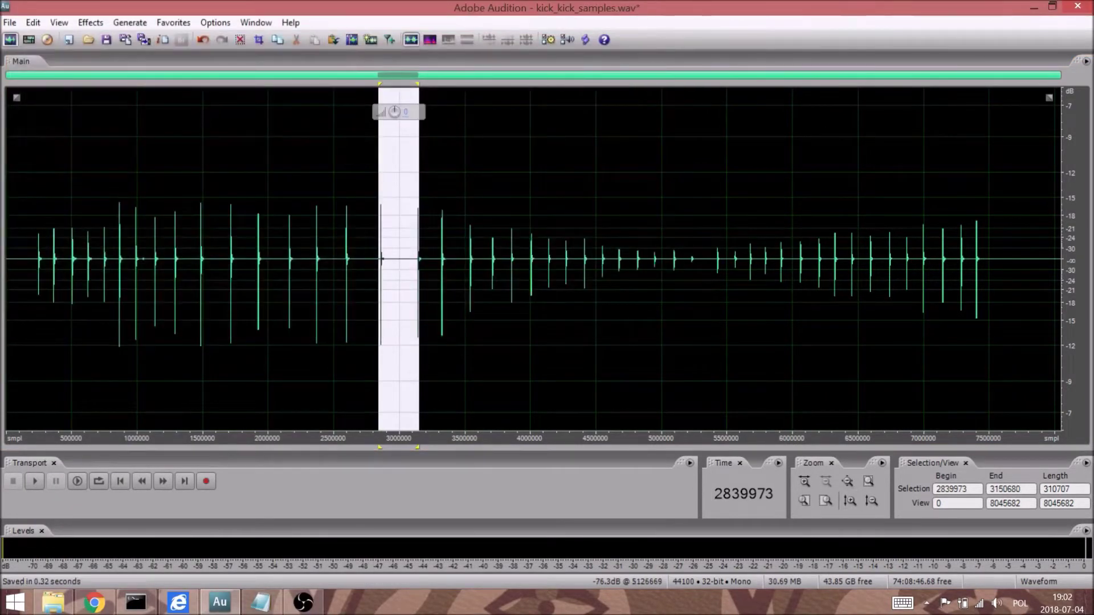
# - Select and audition the quiet kick hit from about sample 5641789 to 5794417, and save the selection as kick_vl1_rr1
pyautogui.click(850, 500)
pyautogui.click(849, 500)
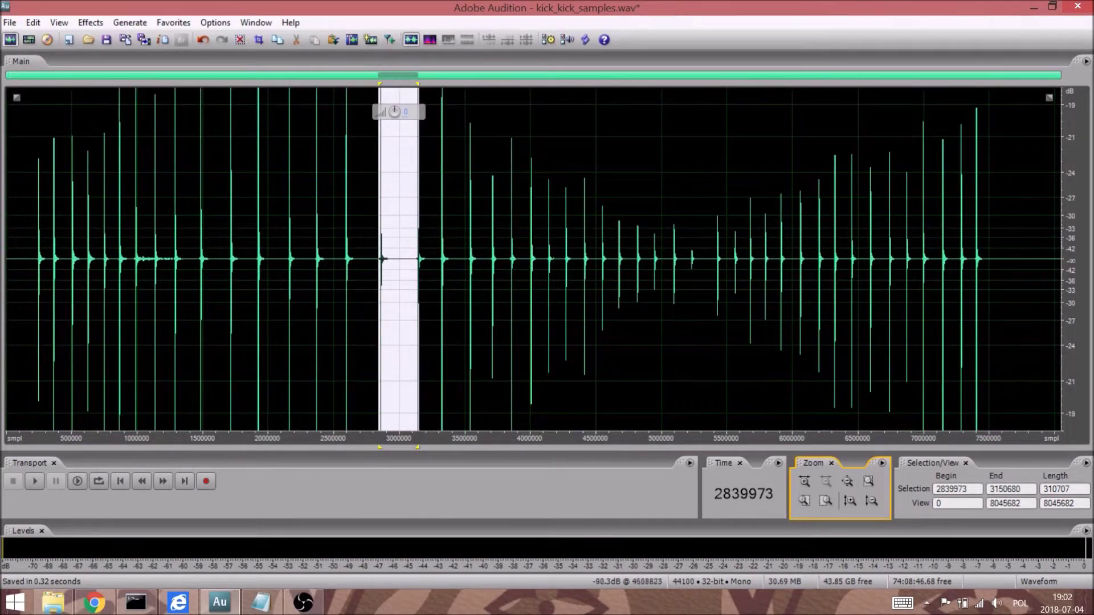
pyautogui.moveTo(746, 260); pyautogui.dragTo(766, 286)
pyautogui.press('space')
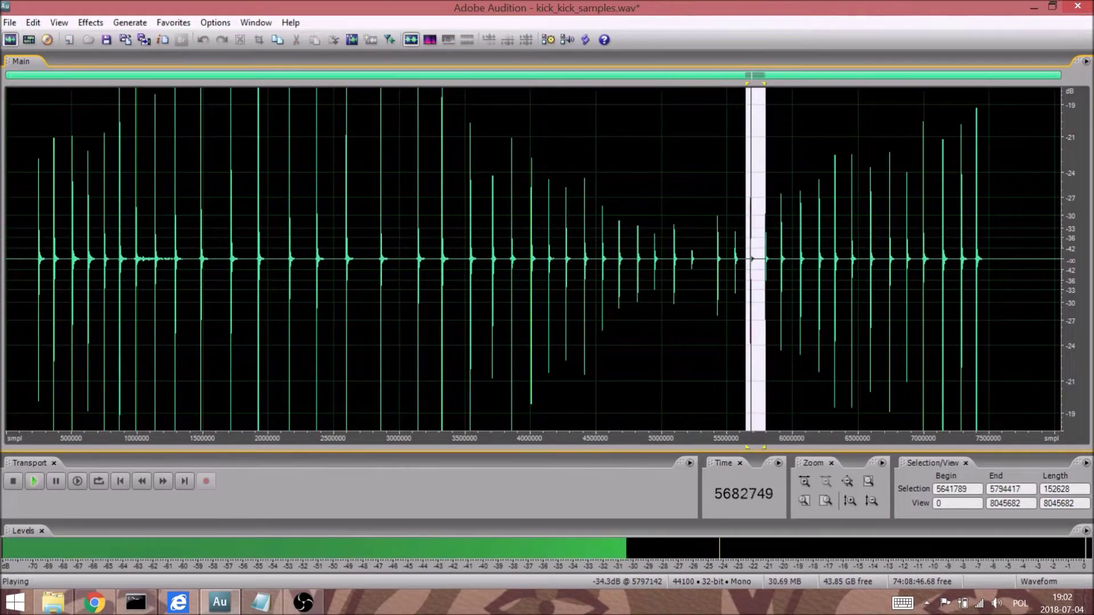
pyautogui.press('space')
pyautogui.click(9, 22)
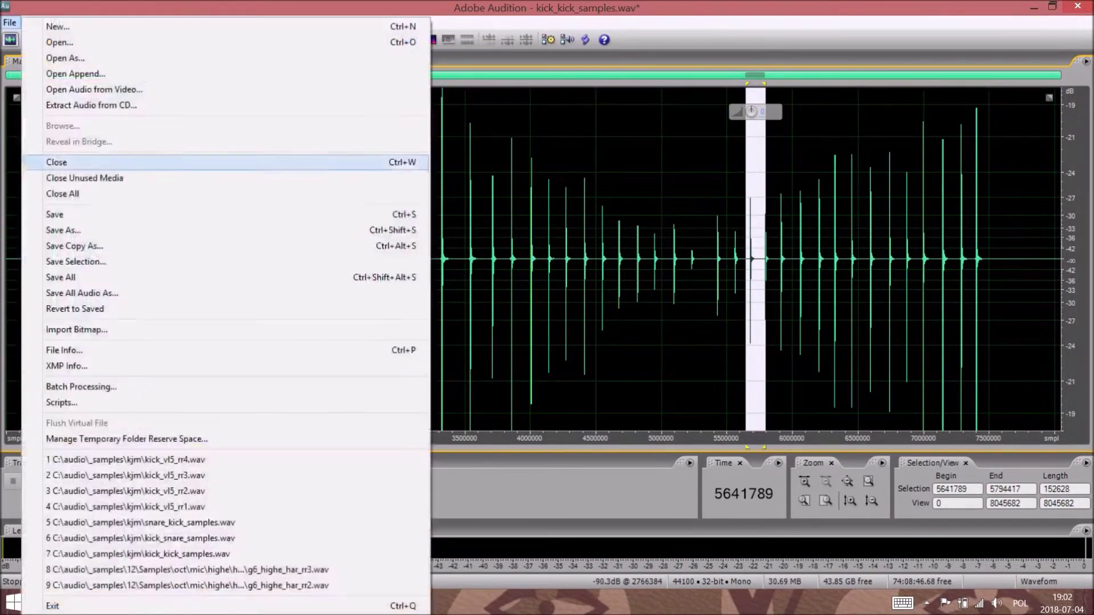
pyautogui.click(74, 261)
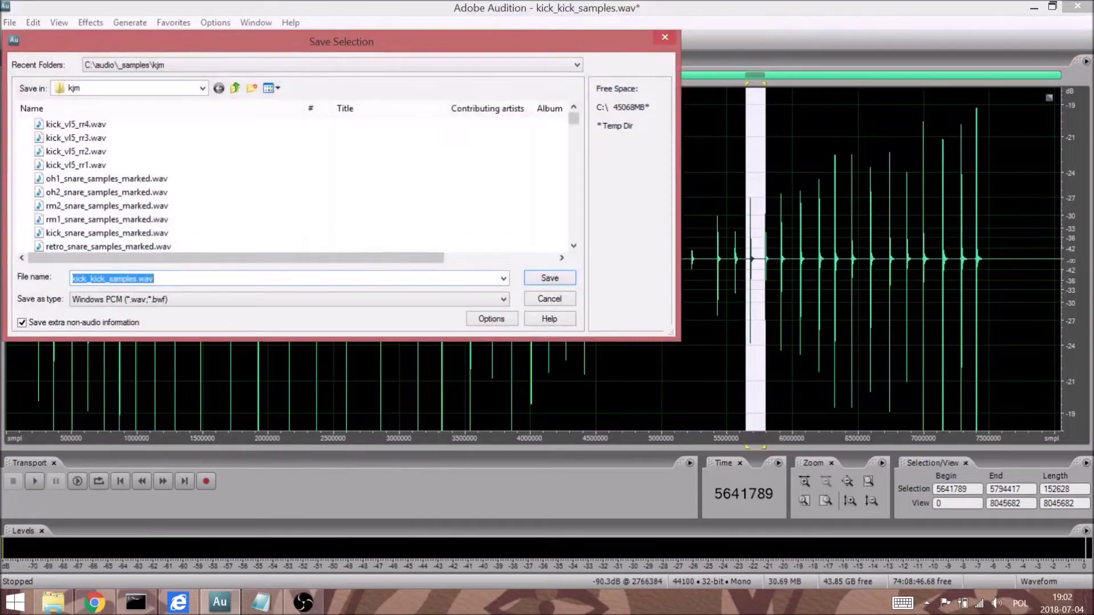
pyautogui.write('kick_vl5_rr')
pyautogui.click(100, 279)
pyautogui.press('BackSpace')
pyautogui.write('1')
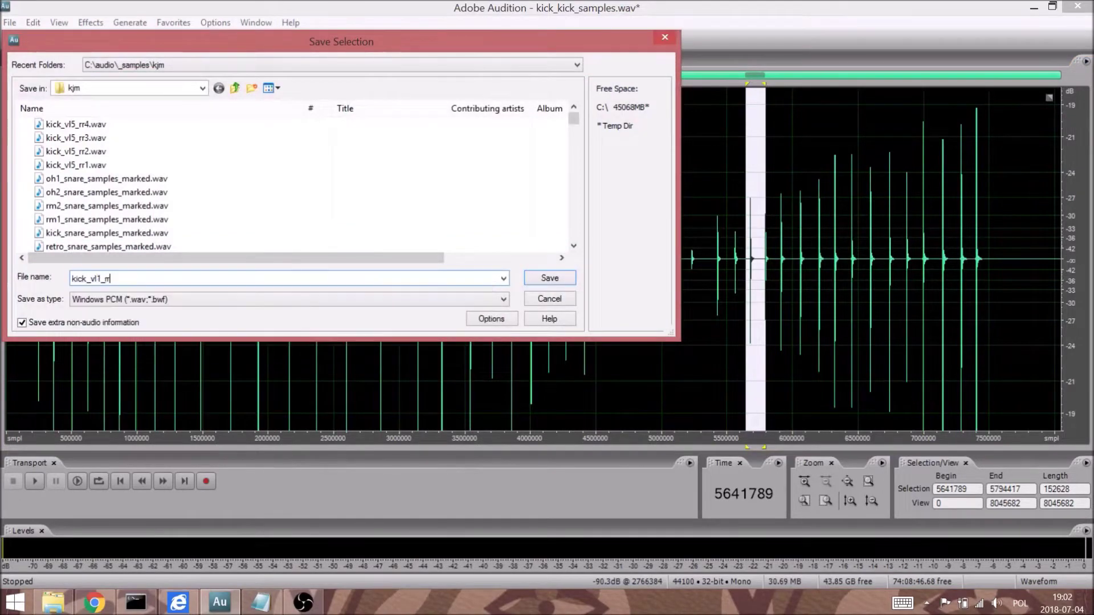
pyautogui.press('Return')
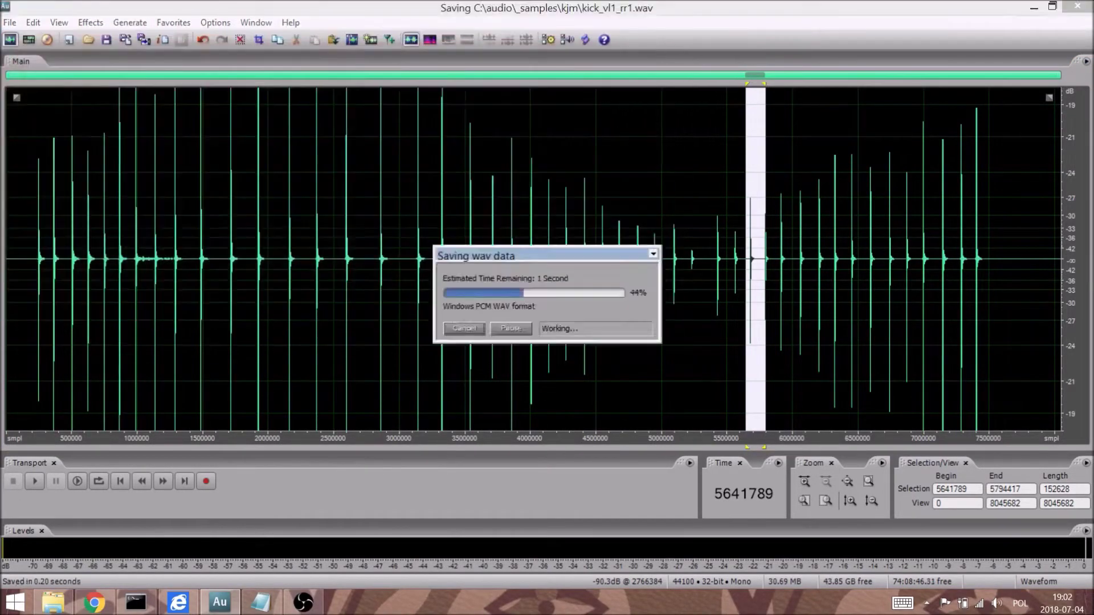
# - Close kick_kick_samples.wav without saving its changes
pyautogui.click(10, 22)
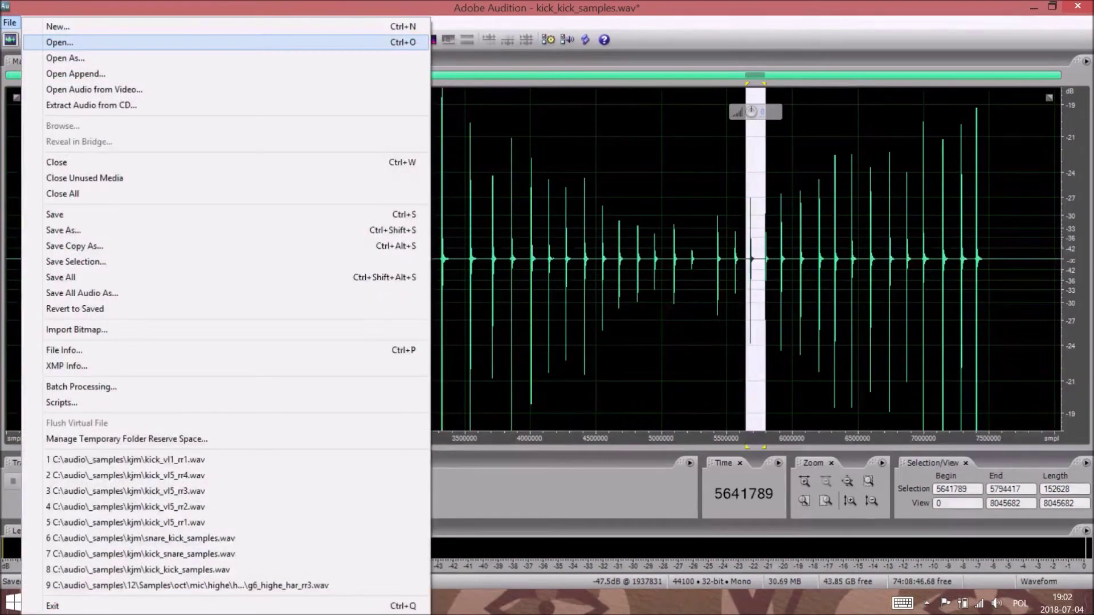
pyautogui.click(57, 163)
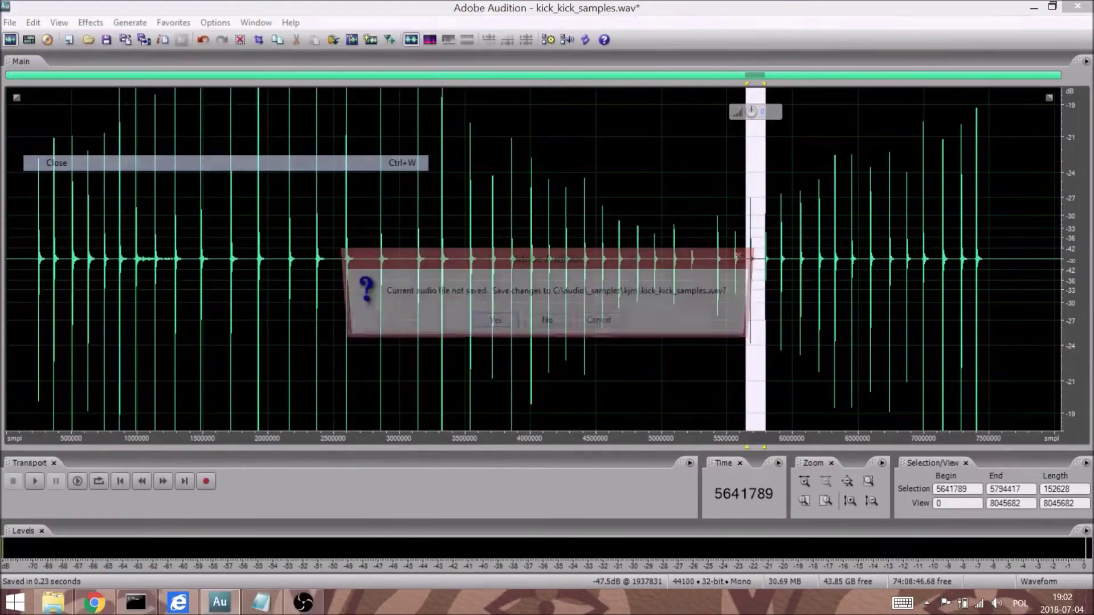
pyautogui.click(547, 323)
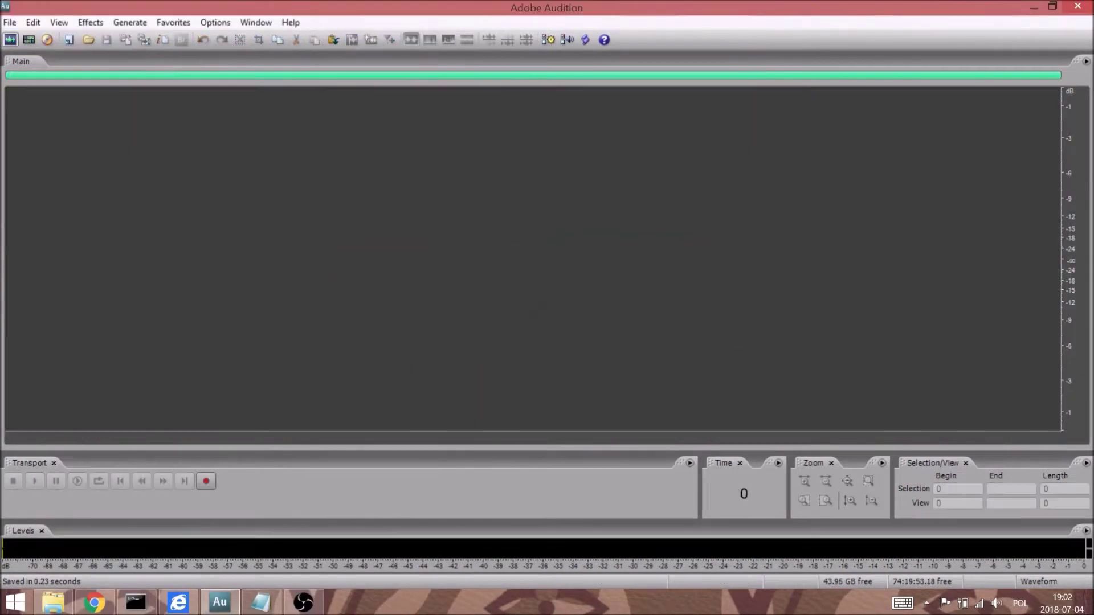
# - Filter the files to open by kick_vl*.wav and open all five samples, from kick_vl5_rr1.wav to kick_vl1_rr1.wav
pyautogui.click(10, 23)
pyautogui.click(60, 42)
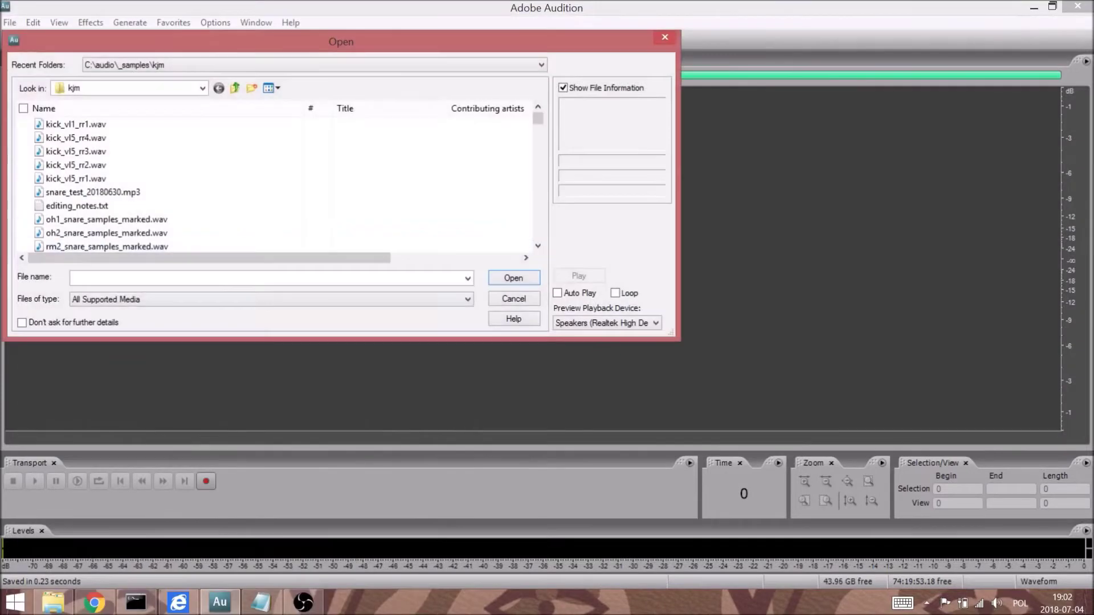
pyautogui.write('kick')
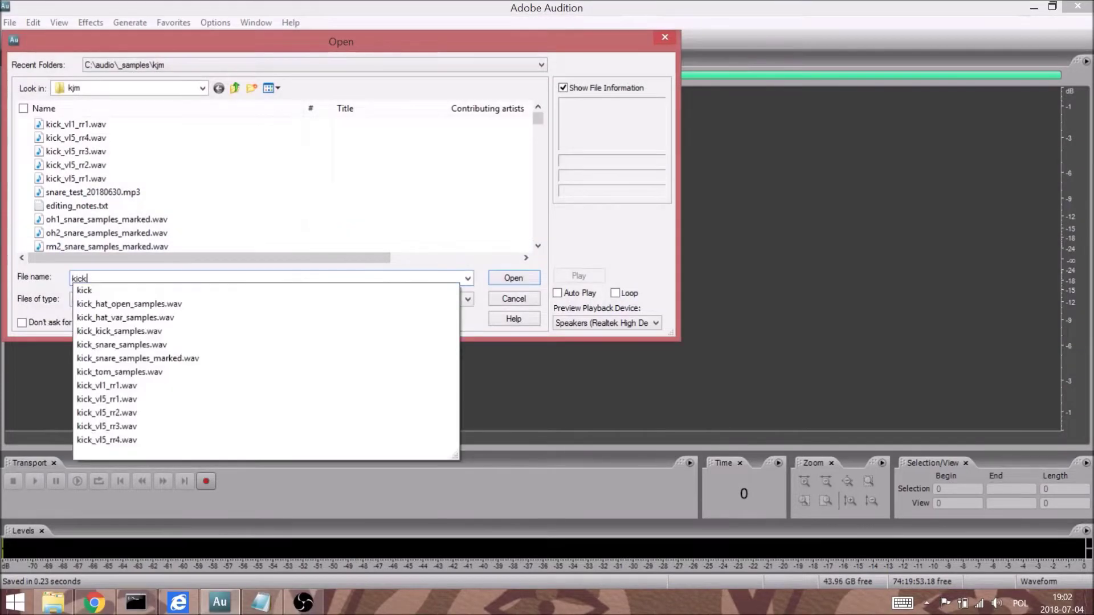
pyautogui.write('_vl*.wav')
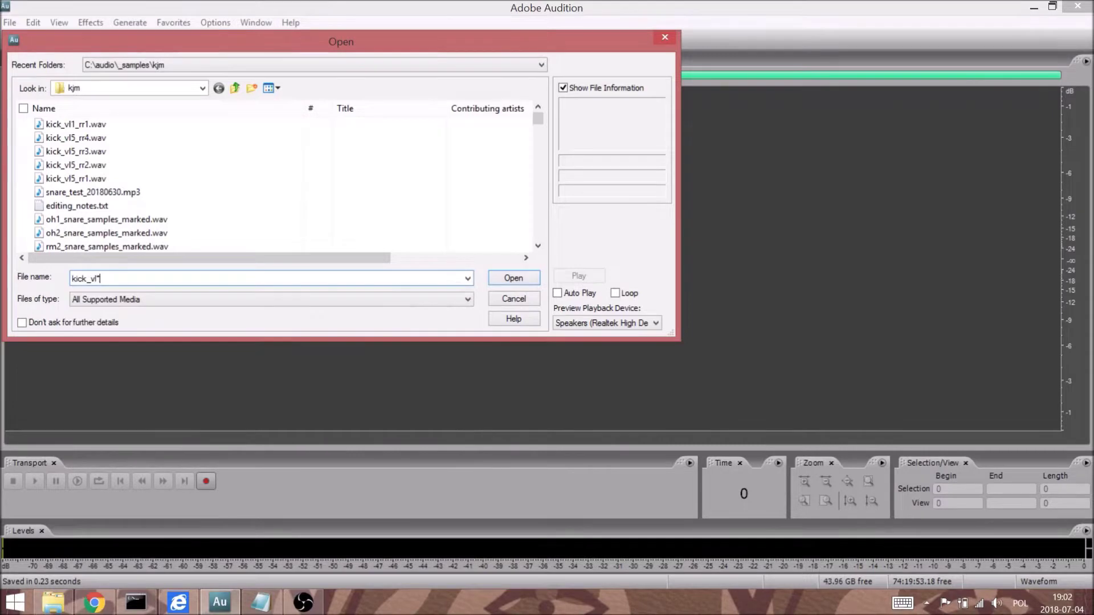
pyautogui.press('Return')
pyautogui.click(76, 179)
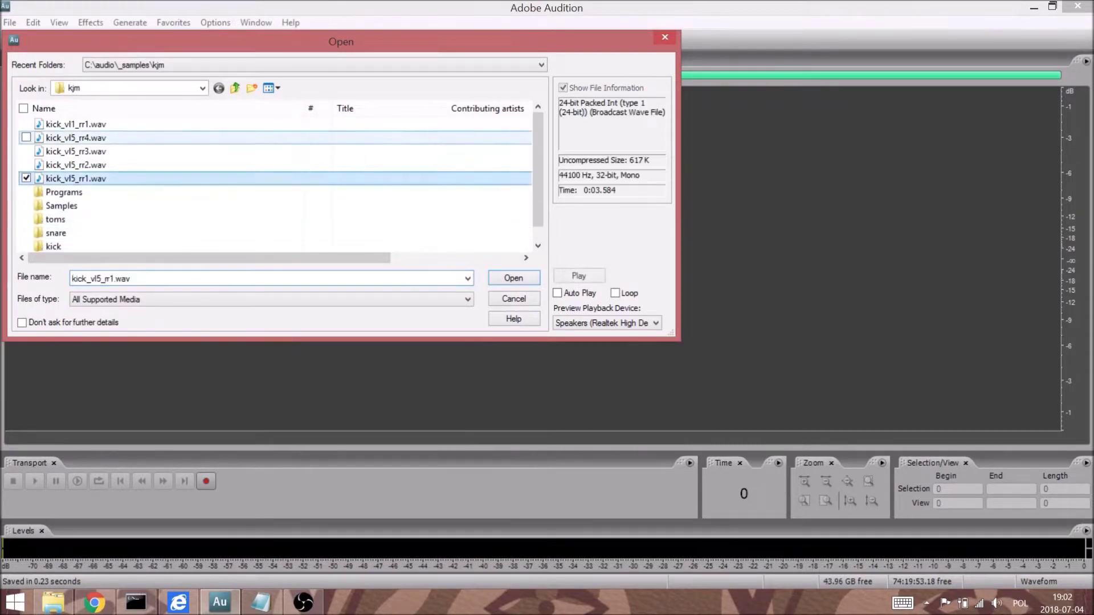
pyautogui.keyDown('shift'); pyautogui.click(76, 124); pyautogui.keyUp('shift')
pyautogui.press('Return')
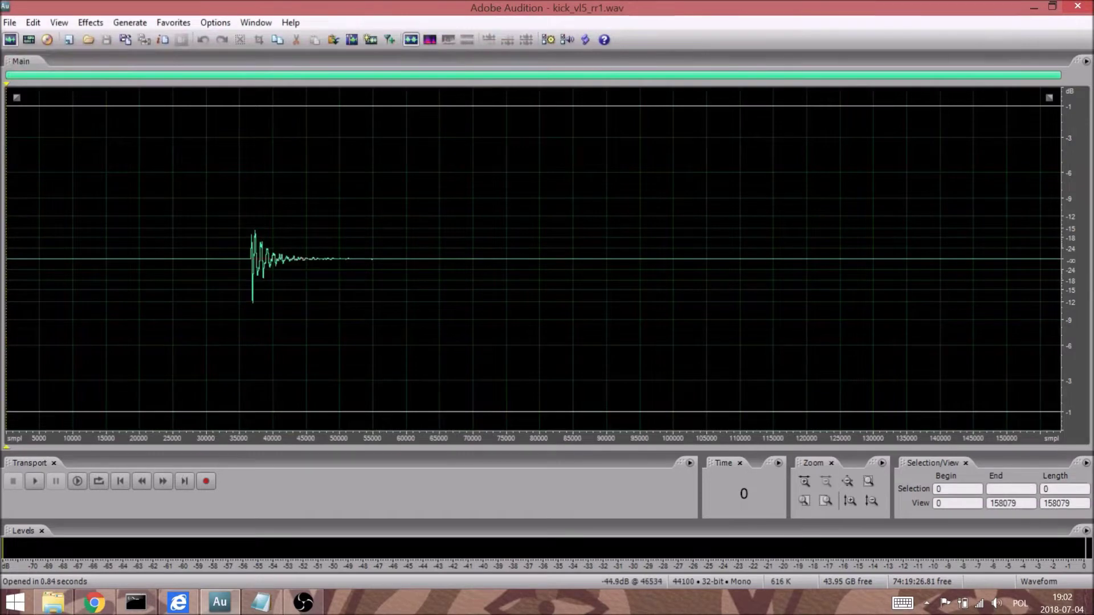
# - Locate the exact kick onset in kick_vl5_rr1.wav at sample 36674 and delete everything before it
pyautogui.click(252, 260)
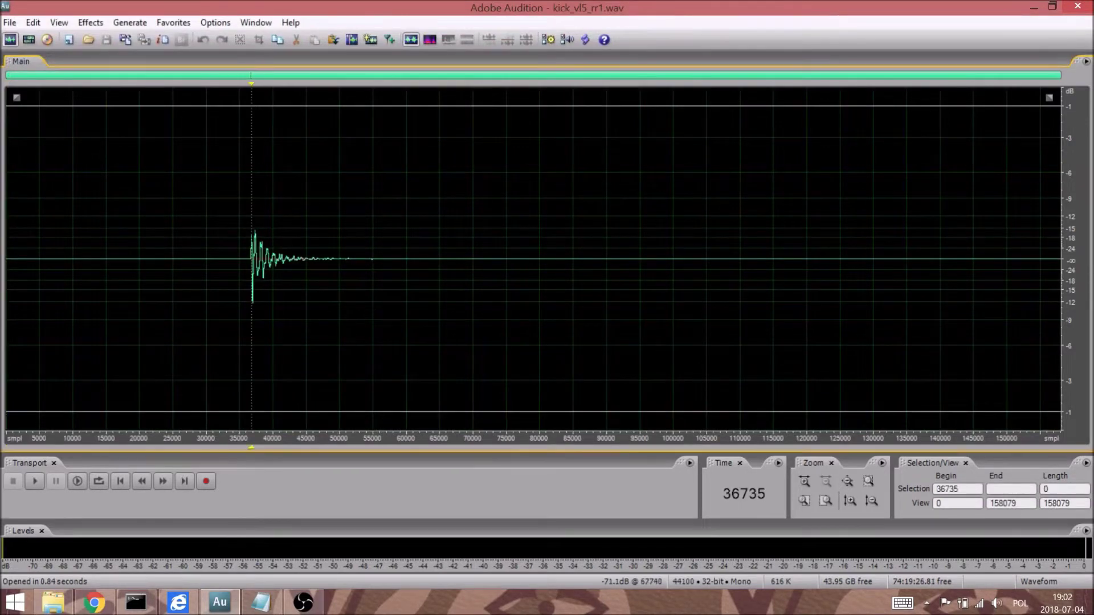
pyautogui.click(804, 500)
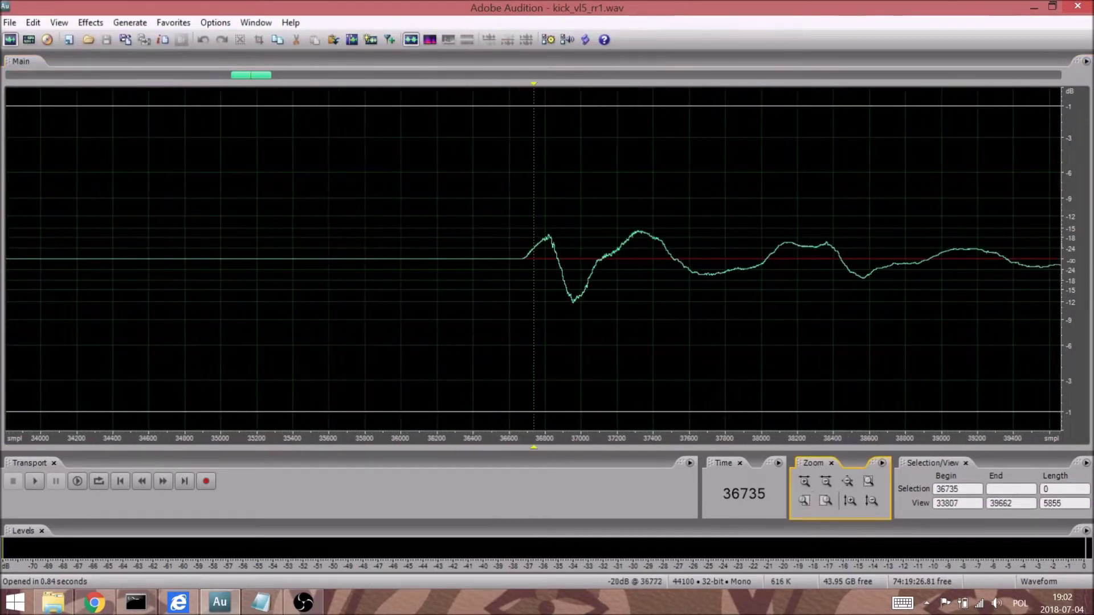
pyautogui.click(523, 260)
pyautogui.click(804, 500)
pyautogui.click(804, 500)
pyautogui.click(849, 501)
pyautogui.click(850, 501)
pyautogui.click(850, 500)
pyautogui.click(850, 501)
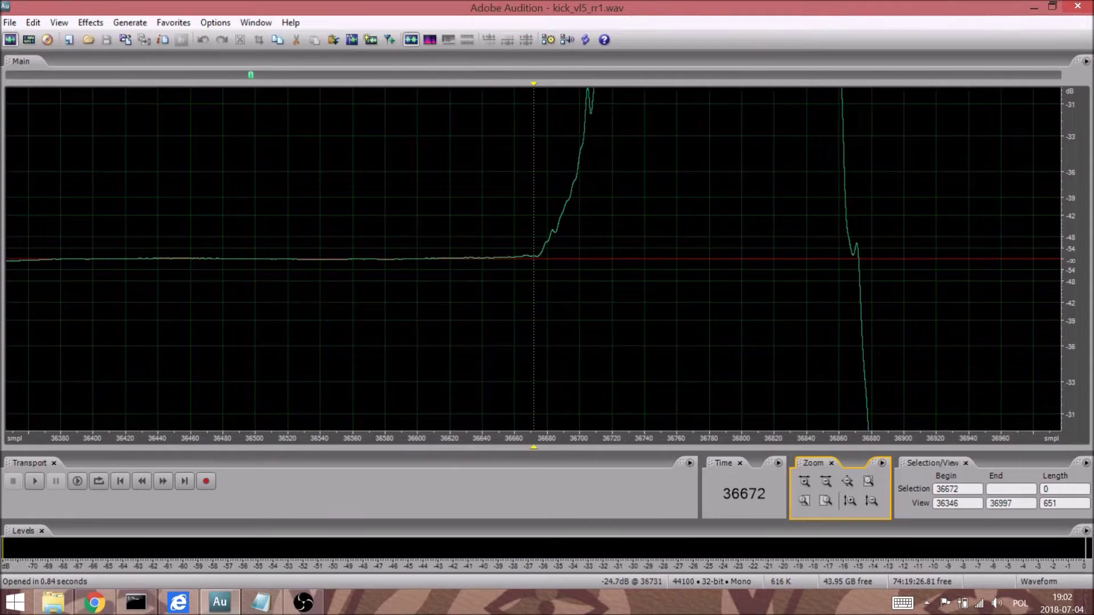
pyautogui.click(805, 500)
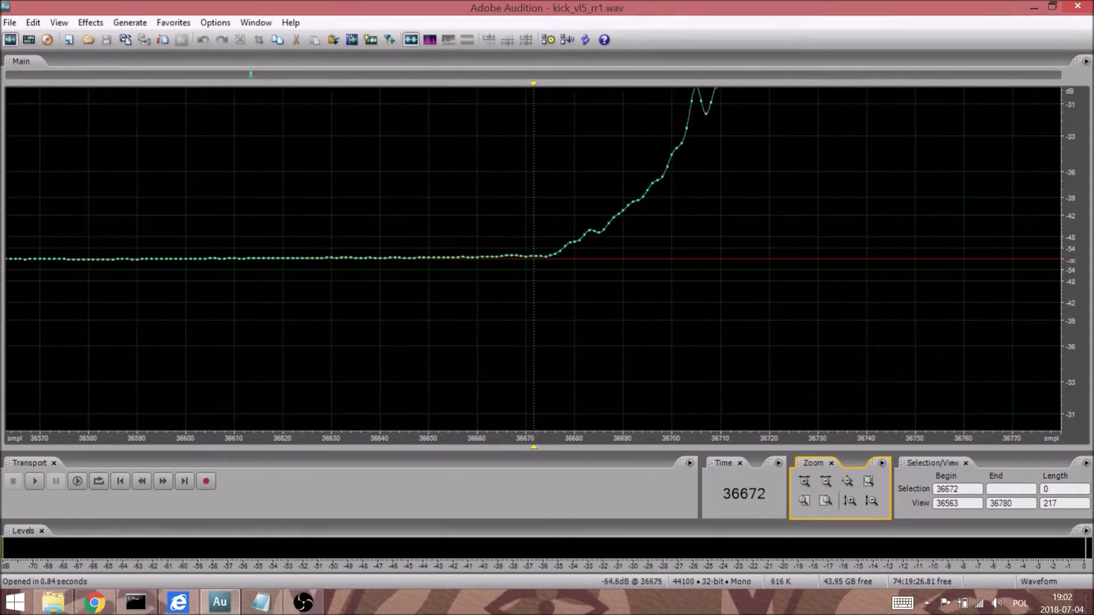
pyautogui.click(544, 260)
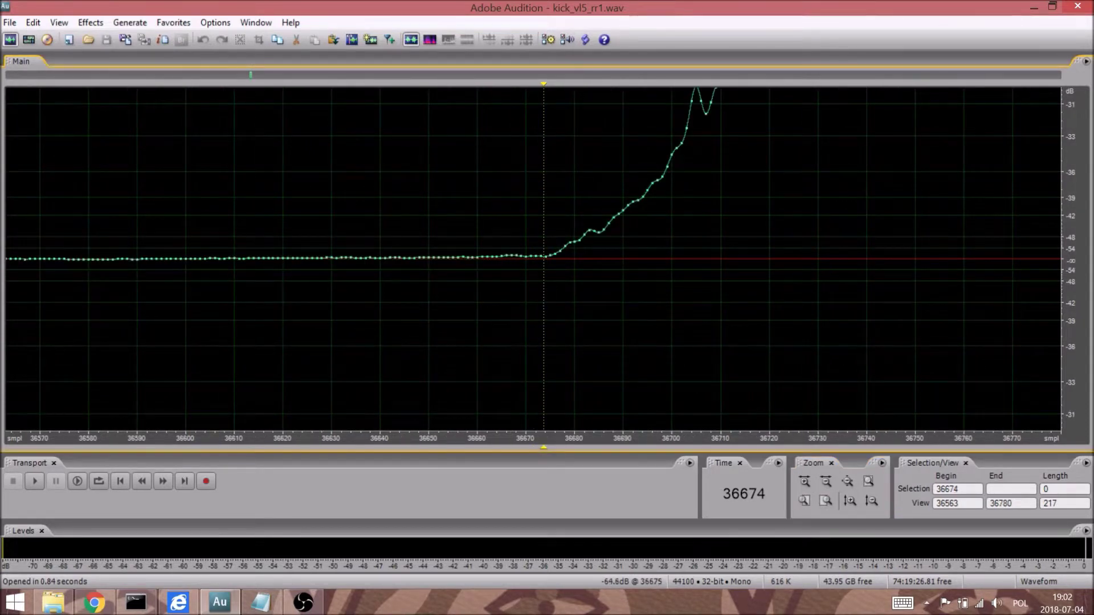
pyautogui.hotkey('shift', 'Home')
pyautogui.press('Delete')
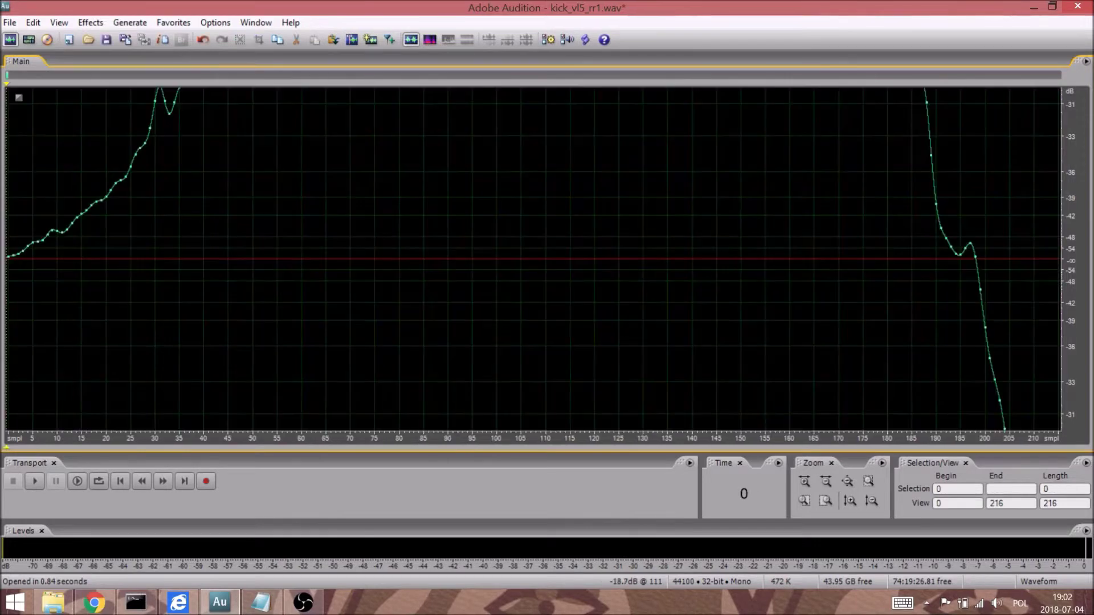
pyautogui.click(848, 481)
# - Switch to kick_vl5_rr2.wav and place the cursor at the start of the kick, at about sample 29103
pyautogui.click(256, 22)
pyautogui.click(157, 326)
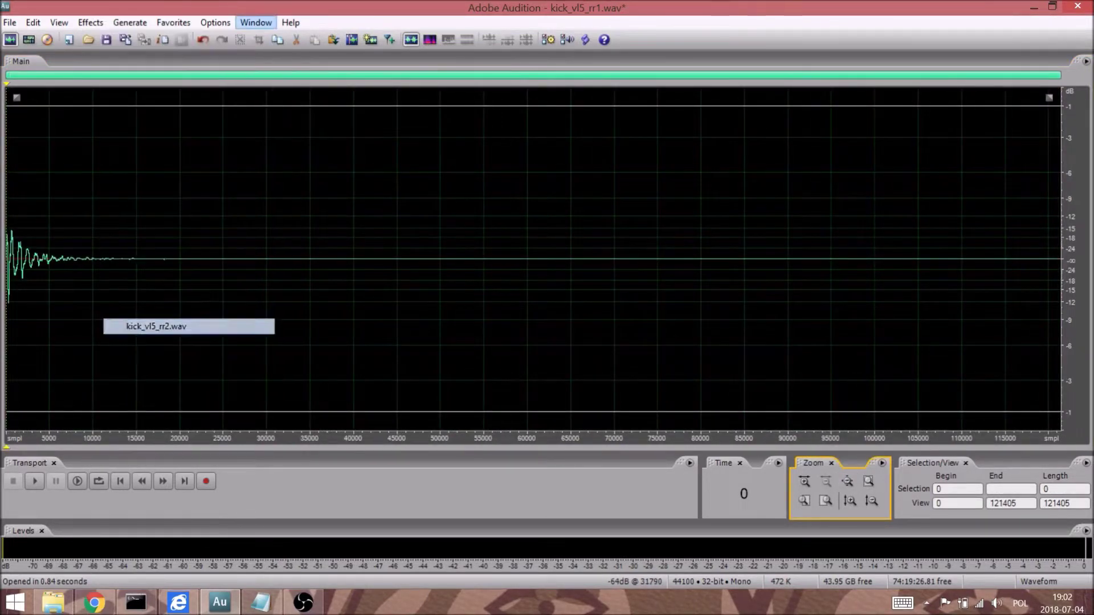
pyautogui.click(124, 258)
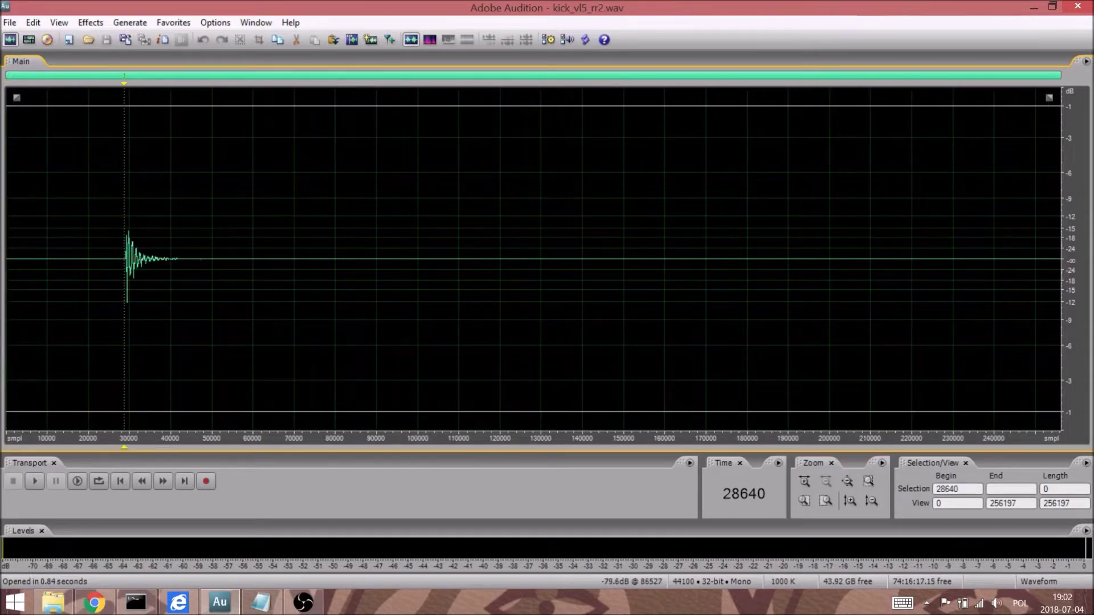
pyautogui.click(805, 501)
pyautogui.click(804, 501)
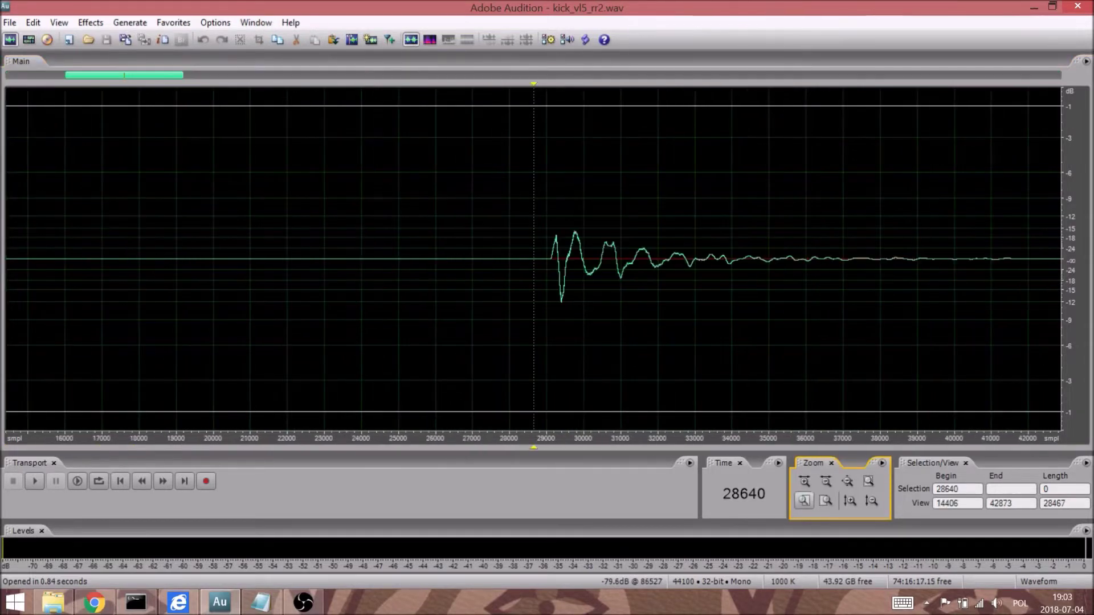
pyautogui.click(551, 258)
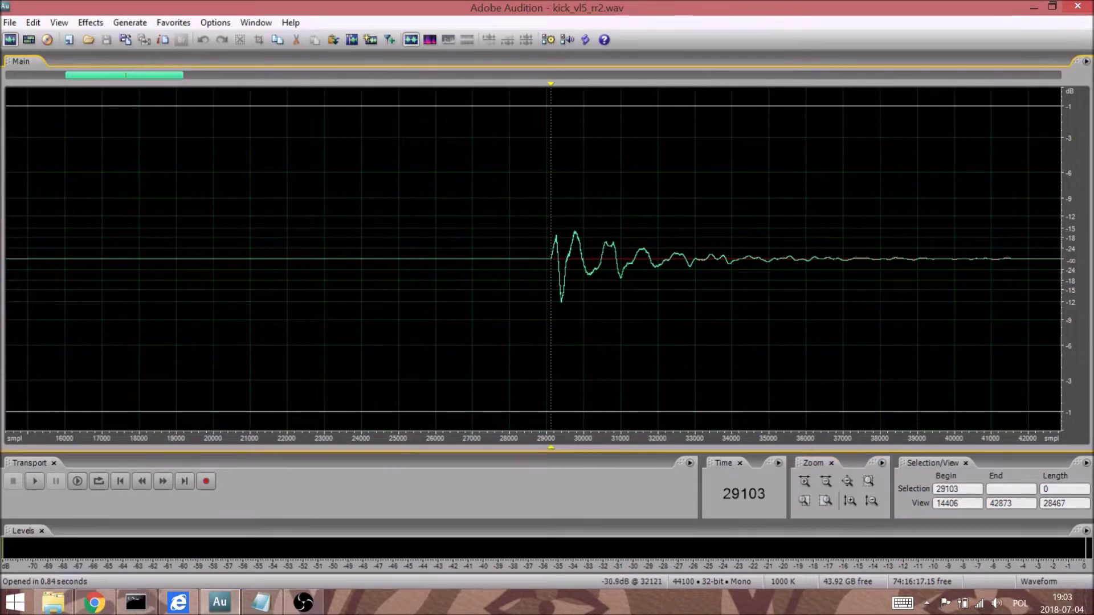
# - Refine the cursor to the exact kick onset in kick_vl5_rr2.wav and delete all audio before it
pyautogui.click(804, 501)
pyautogui.click(804, 501)
pyautogui.click(804, 501)
pyautogui.click(850, 501)
pyautogui.click(850, 501)
pyautogui.click(850, 501)
pyautogui.click(850, 501)
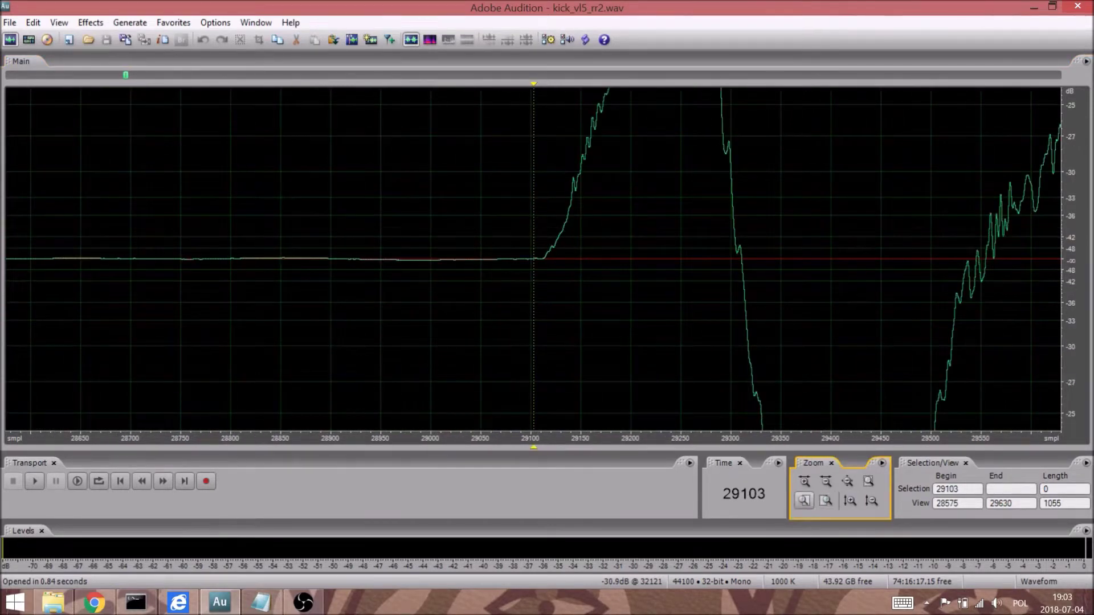
pyautogui.click(804, 501)
pyautogui.click(804, 501)
pyautogui.click(804, 501)
pyautogui.click(624, 259)
pyautogui.hotkey('shift', 'Home')
pyautogui.press('Delete')
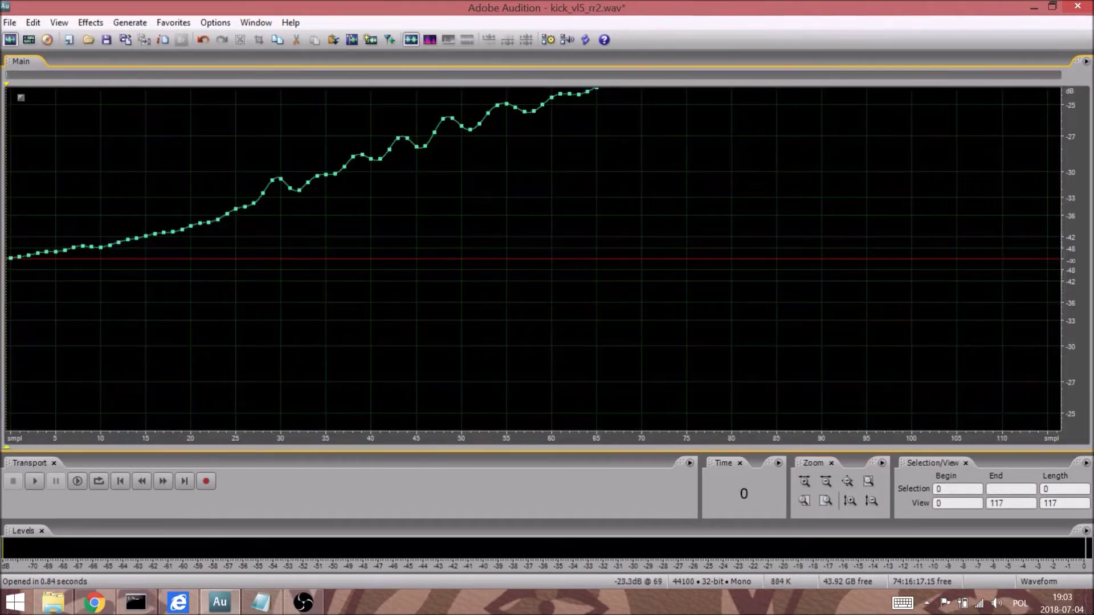
pyautogui.click(847, 482)
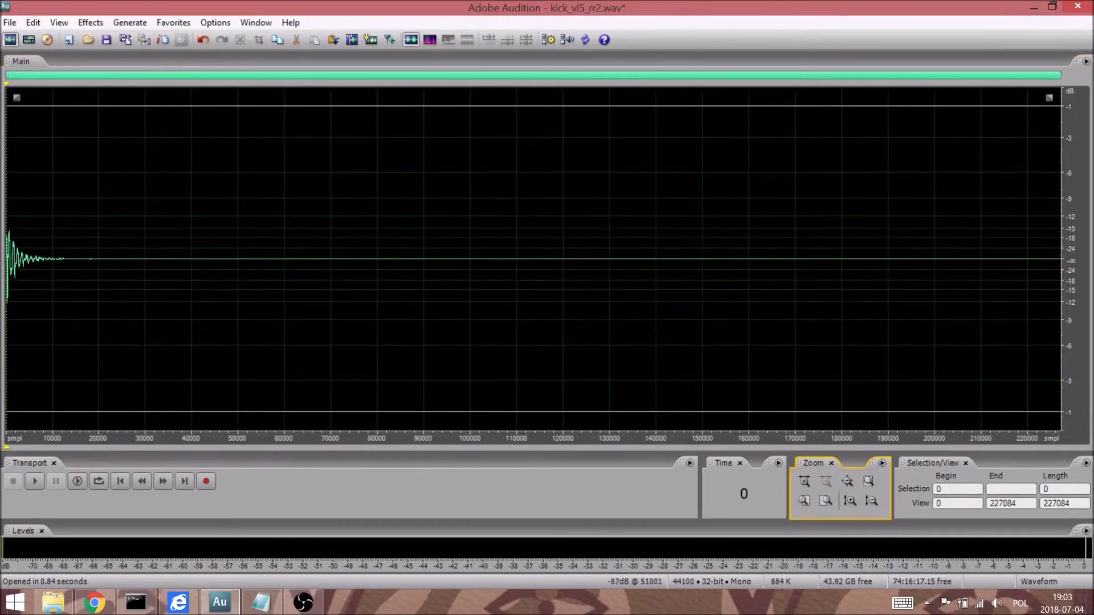
# - Select the tail from about sample 17231 to 19847 and examine it in the spectral frequency display
pyautogui.moveTo(85, 256); pyautogui.dragTo(97, 257)
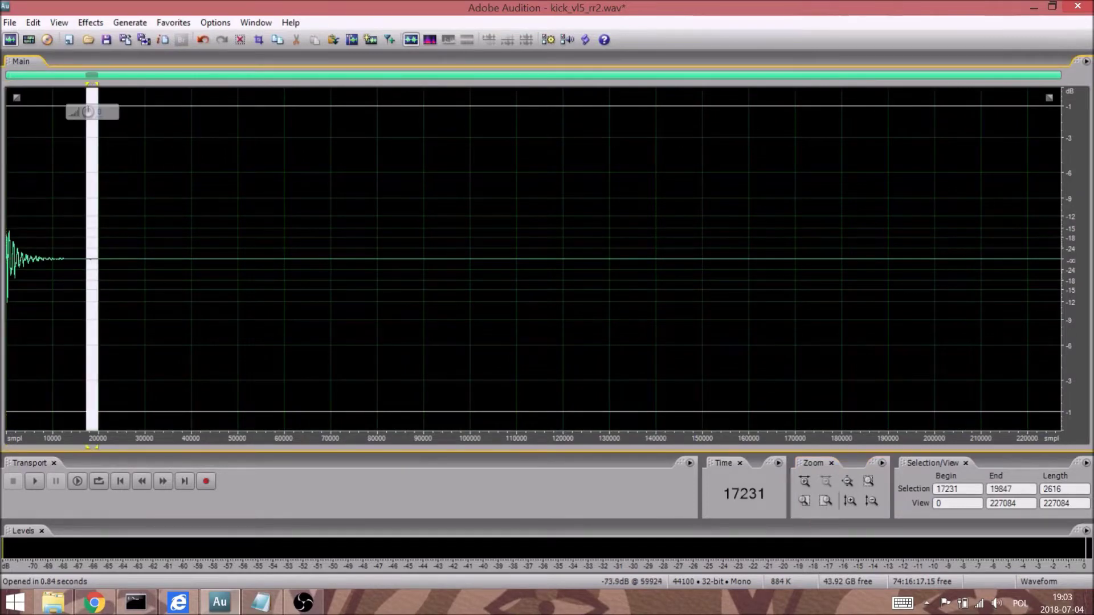
pyautogui.click(430, 39)
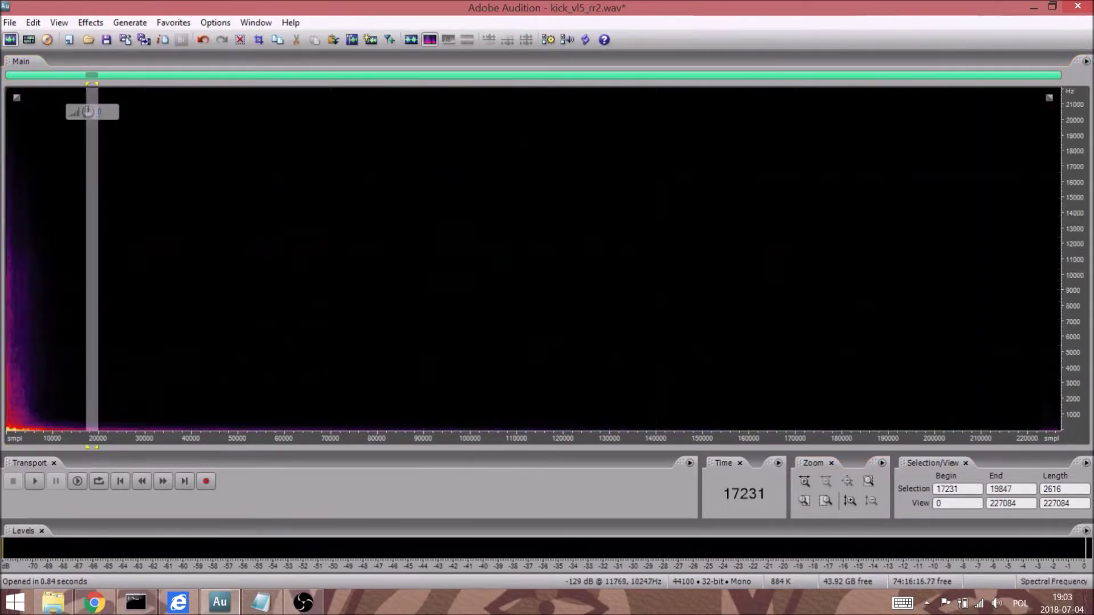
pyautogui.click(57, 228)
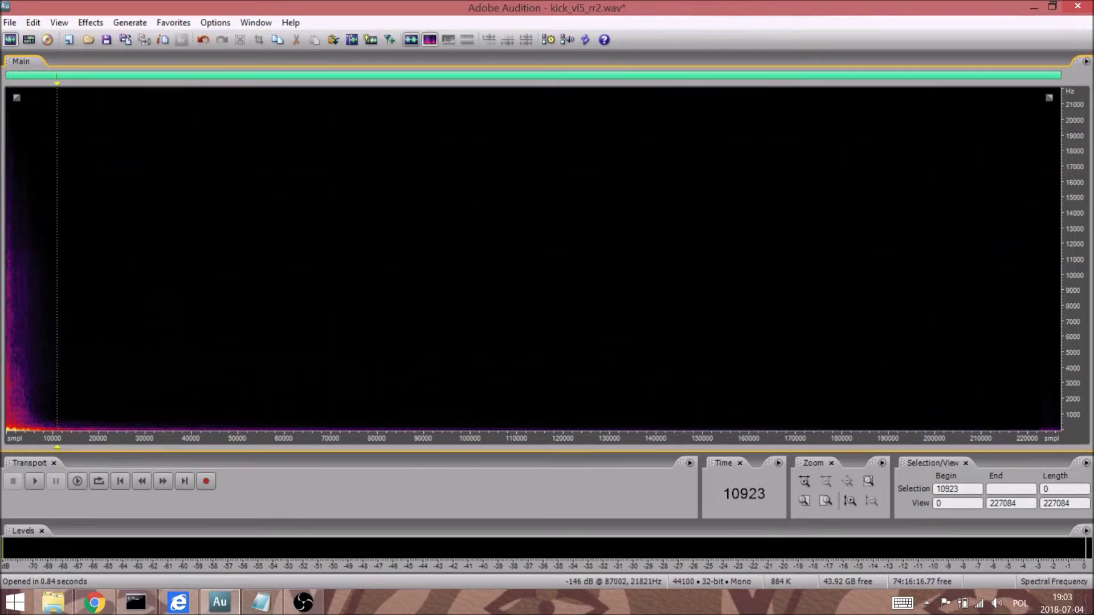
pyautogui.click(411, 39)
# - Examine the low-level decay of the kick_vl5_rr2.wav waveform around sample 17693 at high amplitude magnification
pyautogui.click(89, 258)
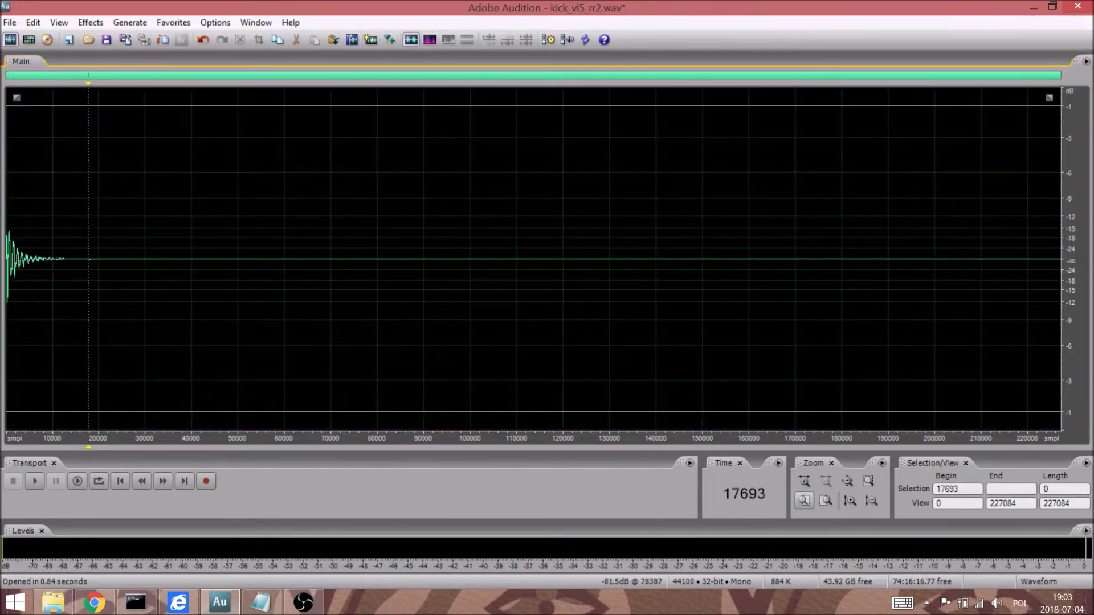
pyautogui.click(804, 501)
pyautogui.click(850, 500)
pyautogui.click(850, 500)
pyautogui.click(850, 501)
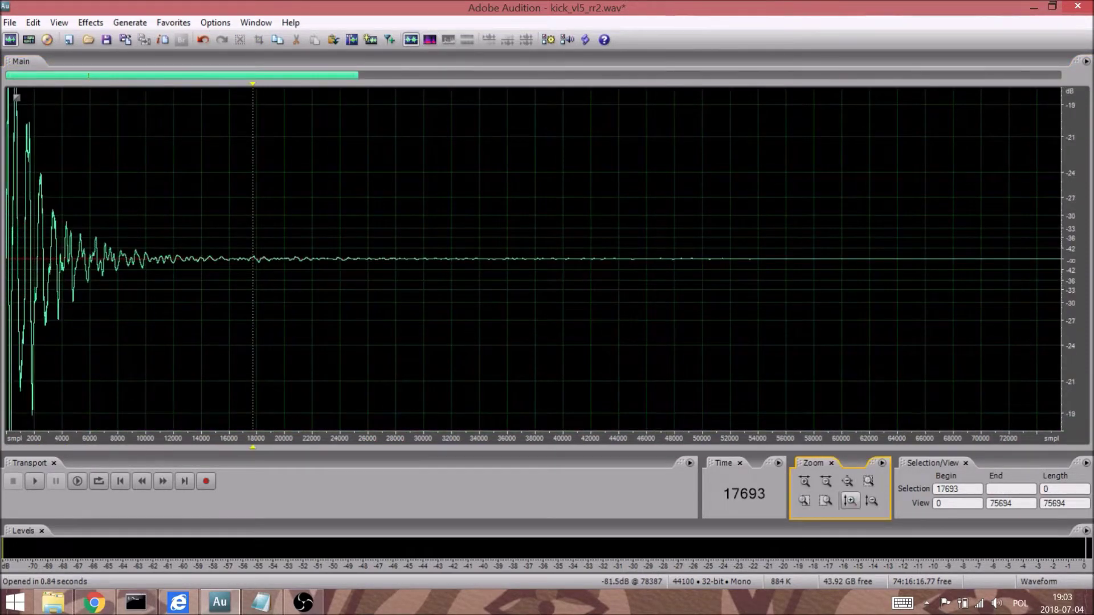
pyautogui.click(850, 501)
pyautogui.click(851, 500)
pyautogui.click(850, 500)
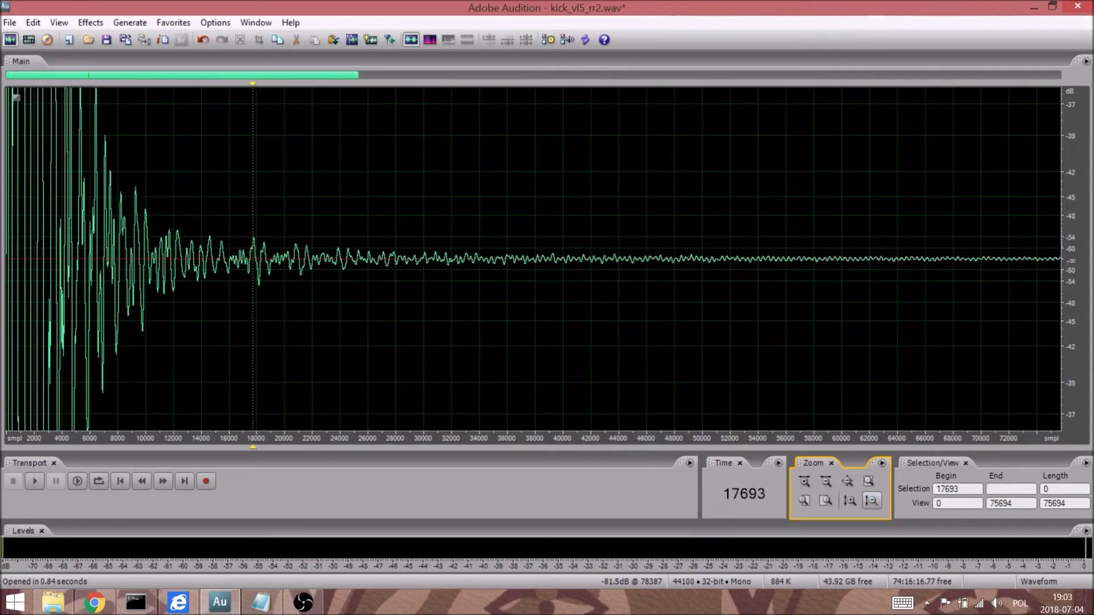
pyautogui.click(848, 481)
pyautogui.click(190, 256)
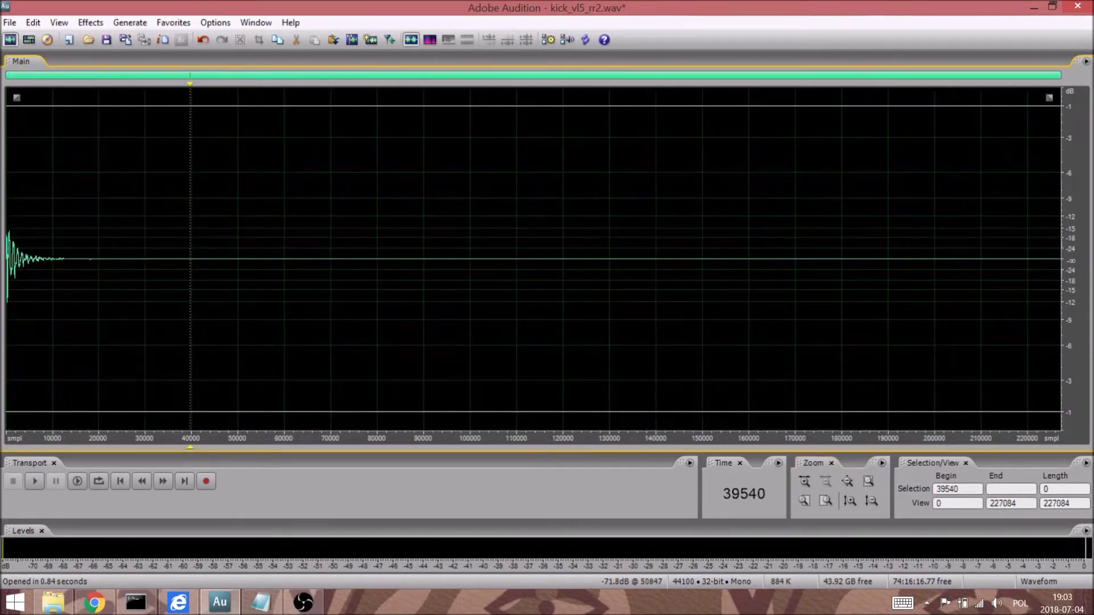
# - Switch to kick_vl5_rr3.wav and place the cursor at the kick onset, at sample 29029
pyautogui.click(256, 22)
pyautogui.click(156, 343)
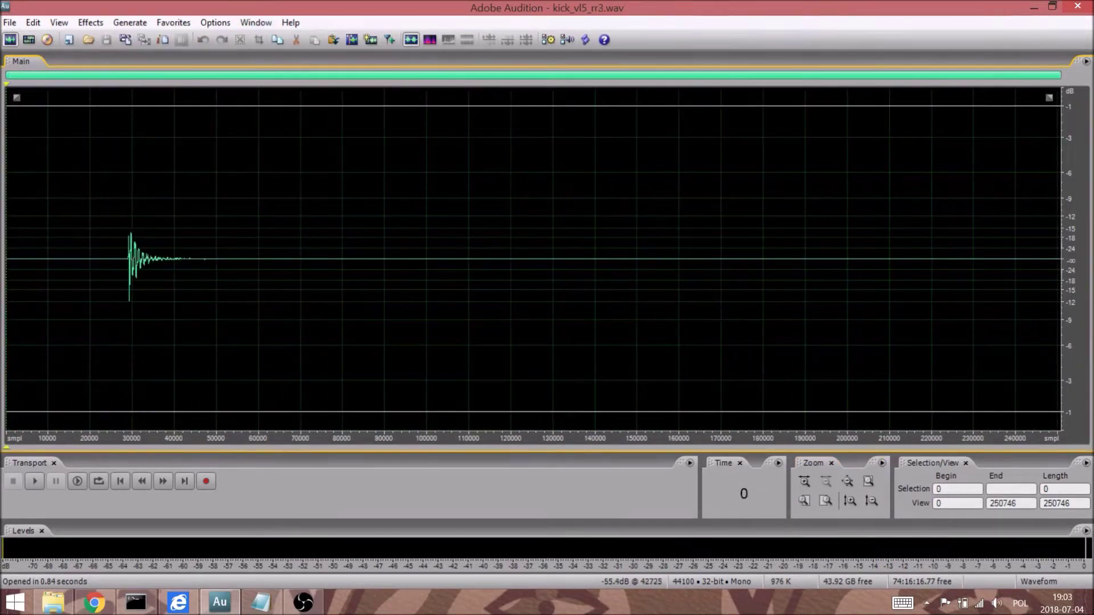
pyautogui.click(129, 236)
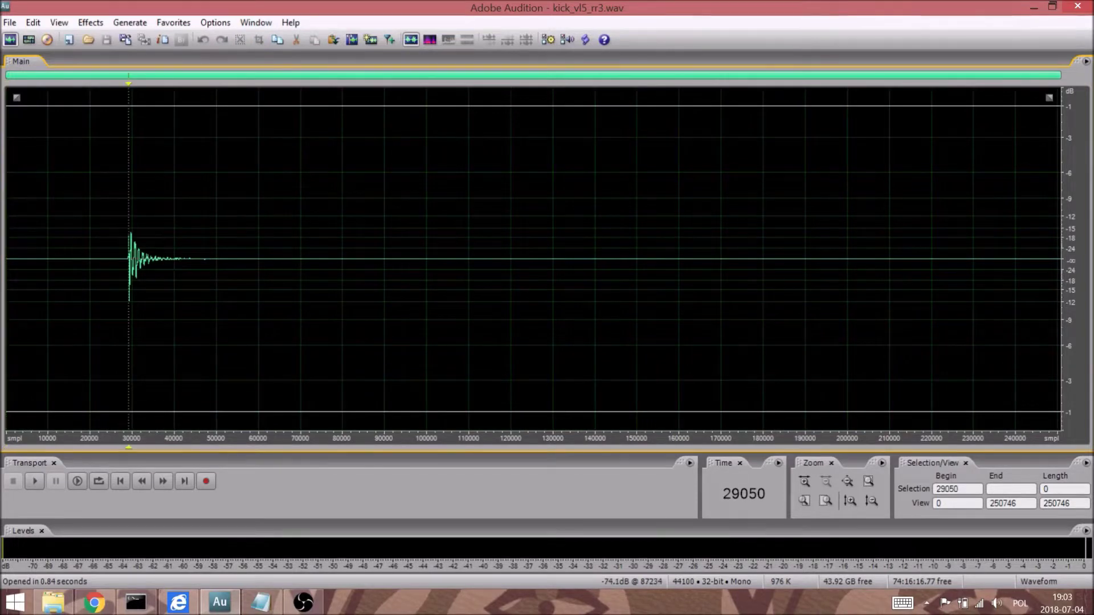
pyautogui.click(804, 501)
pyautogui.click(804, 501)
pyautogui.click(804, 501)
pyautogui.click(804, 501)
pyautogui.click(527, 260)
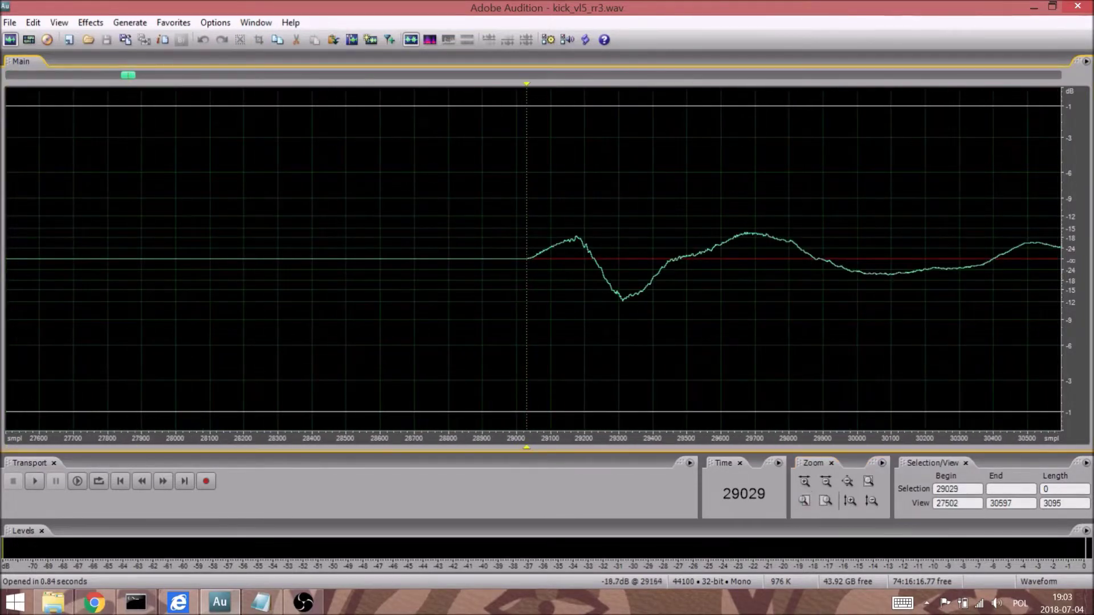
# - Check the onset position in kick_vl5_rr3.wav, delete everything before sample 29029, and play back the trimmed hit
pyautogui.click(804, 501)
pyautogui.click(805, 500)
pyautogui.click(851, 501)
pyautogui.click(850, 501)
pyautogui.click(851, 501)
pyautogui.click(850, 501)
pyautogui.click(850, 501)
pyautogui.click(850, 501)
pyautogui.click(850, 501)
pyautogui.click(850, 501)
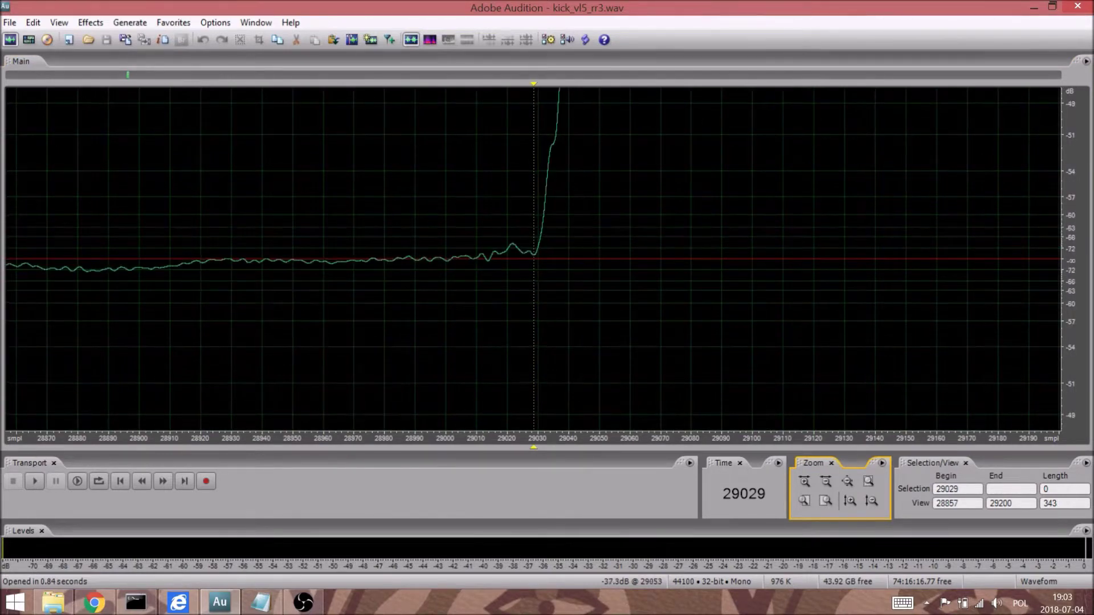
pyautogui.click(805, 501)
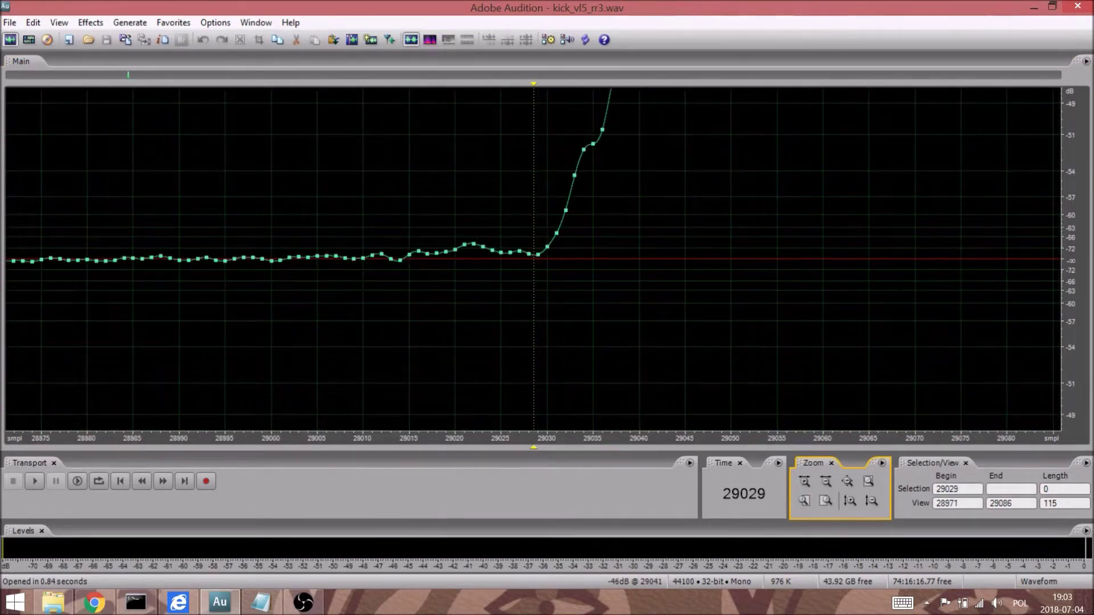
pyautogui.hotkey('shift', 'Home')
pyautogui.press('Delete')
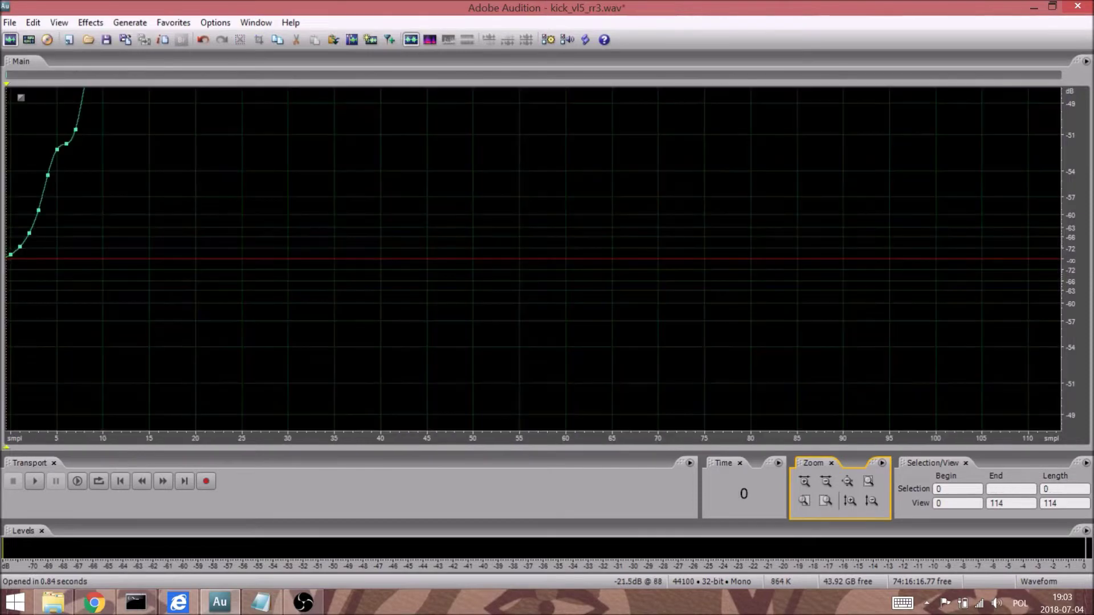
pyautogui.click(848, 481)
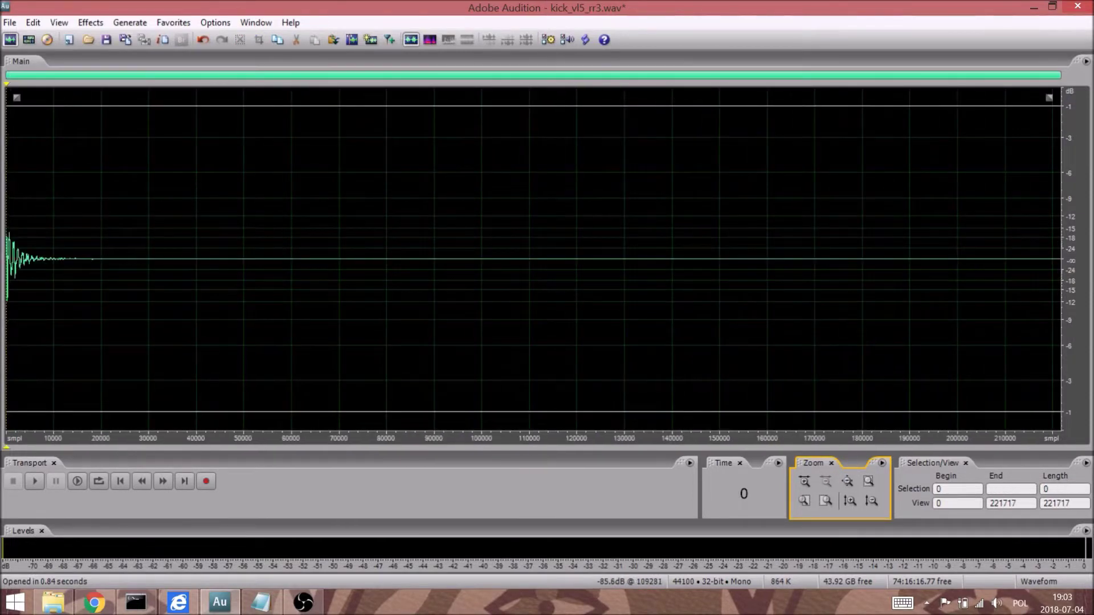
pyautogui.press('space')
# - Switch to kick_vl5_rr4.wav and place the cursor just before the first kick's onset, at sample 16611
pyautogui.click(256, 22)
pyautogui.click(156, 358)
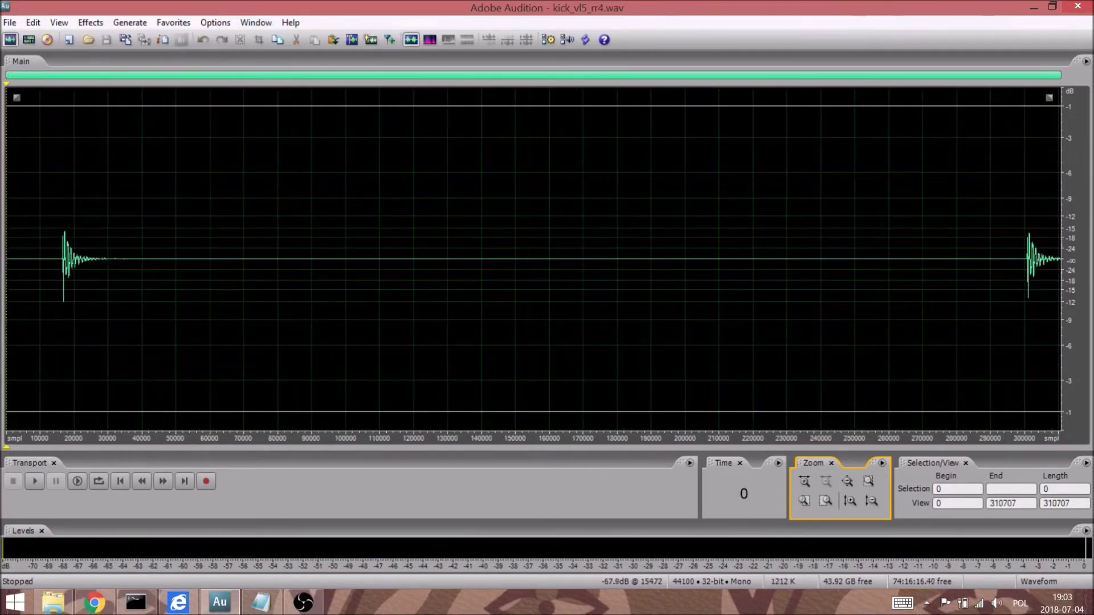
pyautogui.click(62, 260)
pyautogui.click(804, 501)
pyautogui.click(804, 501)
pyautogui.click(804, 501)
pyautogui.click(804, 501)
pyautogui.click(587, 259)
pyautogui.click(804, 501)
pyautogui.click(805, 501)
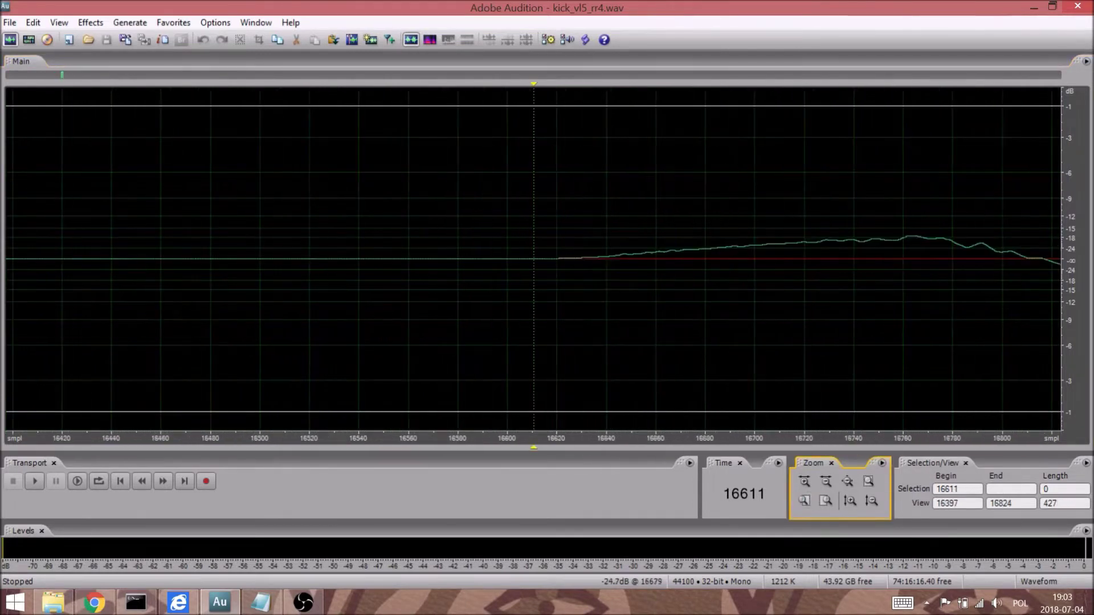
# - Locate the exact onset in kick_vl5_rr4.wav at high amplitude magnification and delete everything before about sample 16617
pyautogui.click(850, 501)
pyautogui.click(850, 501)
pyautogui.click(851, 501)
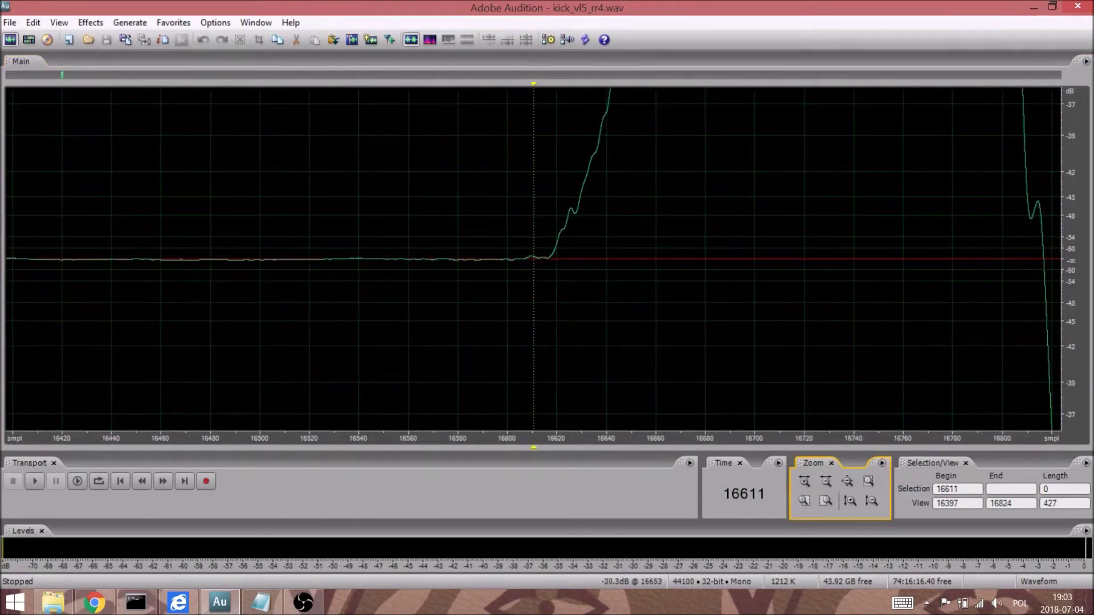
pyautogui.click(804, 501)
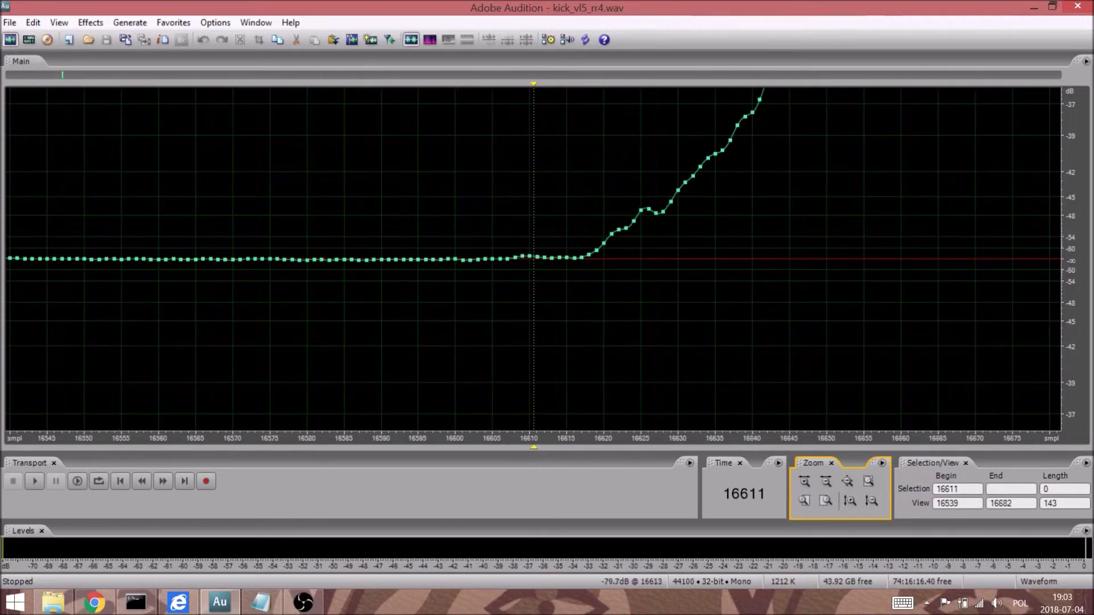
pyautogui.click(578, 259)
pyautogui.hotkey('shift', 'Home')
pyautogui.press('Delete')
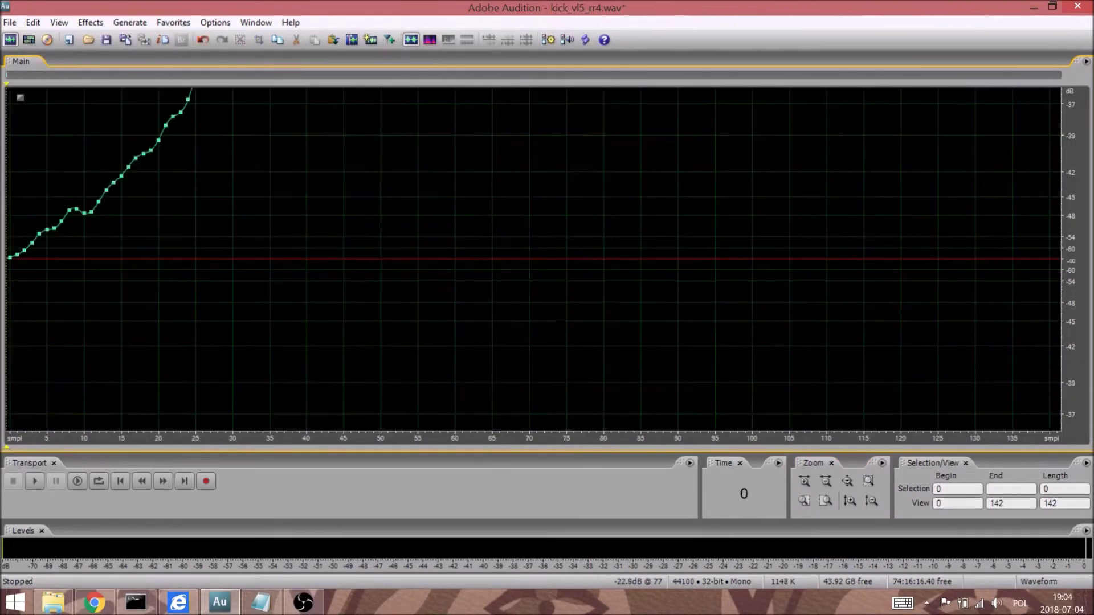
pyautogui.click(847, 482)
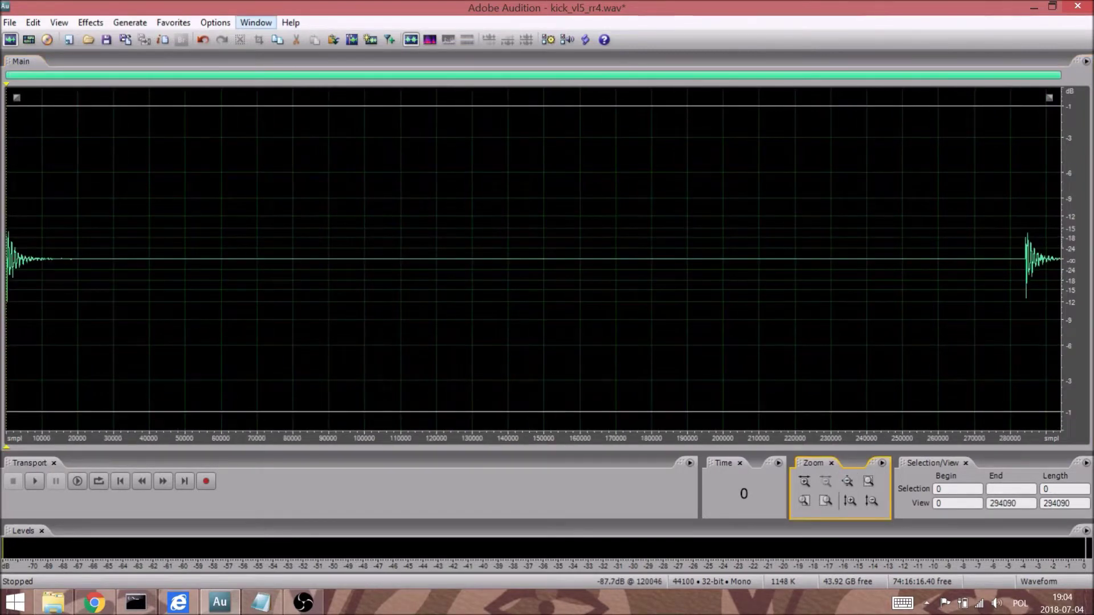
# - Switch to kick_vl1_rr1.wav and place the cursor at the first kick's onset, at sample 32876
pyautogui.click(256, 22)
pyautogui.click(157, 374)
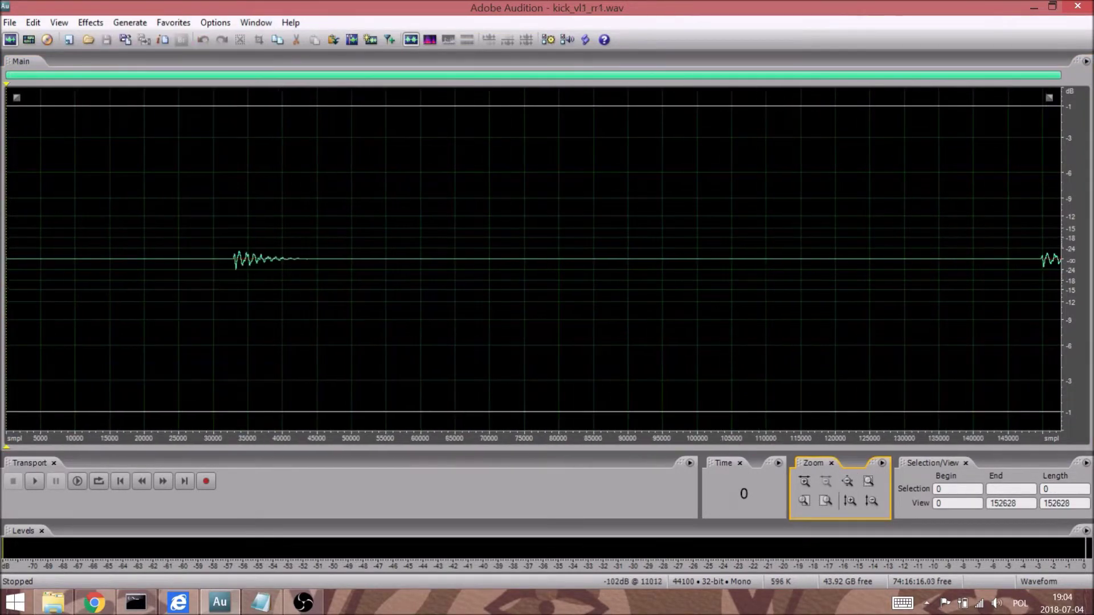
pyautogui.click(233, 285)
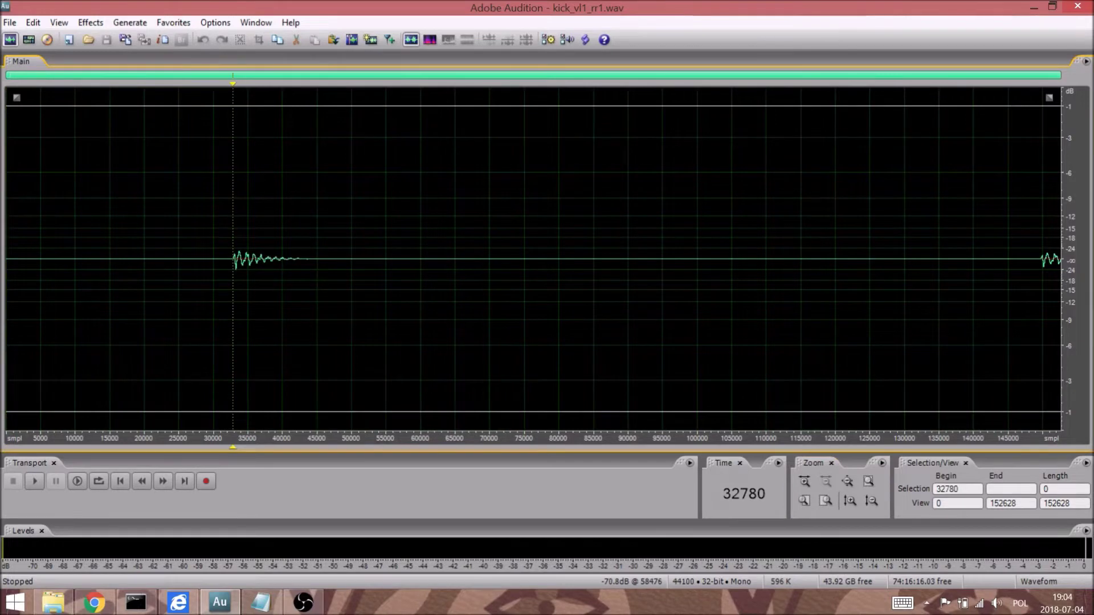
pyautogui.click(804, 501)
pyautogui.click(804, 501)
pyautogui.click(804, 501)
pyautogui.click(804, 501)
pyautogui.click(851, 500)
pyautogui.click(851, 501)
pyautogui.click(851, 501)
pyautogui.click(587, 119)
# - Check the onset in kick_vl1_rr1.wav at sample level and delete everything before about sample 32877
pyautogui.click(804, 501)
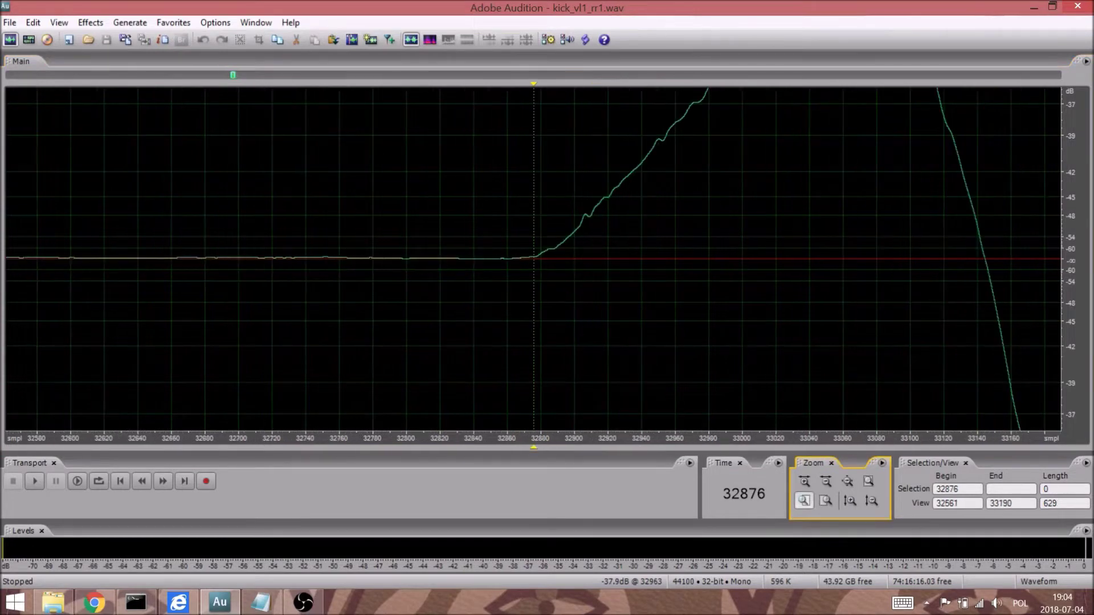
pyautogui.click(804, 501)
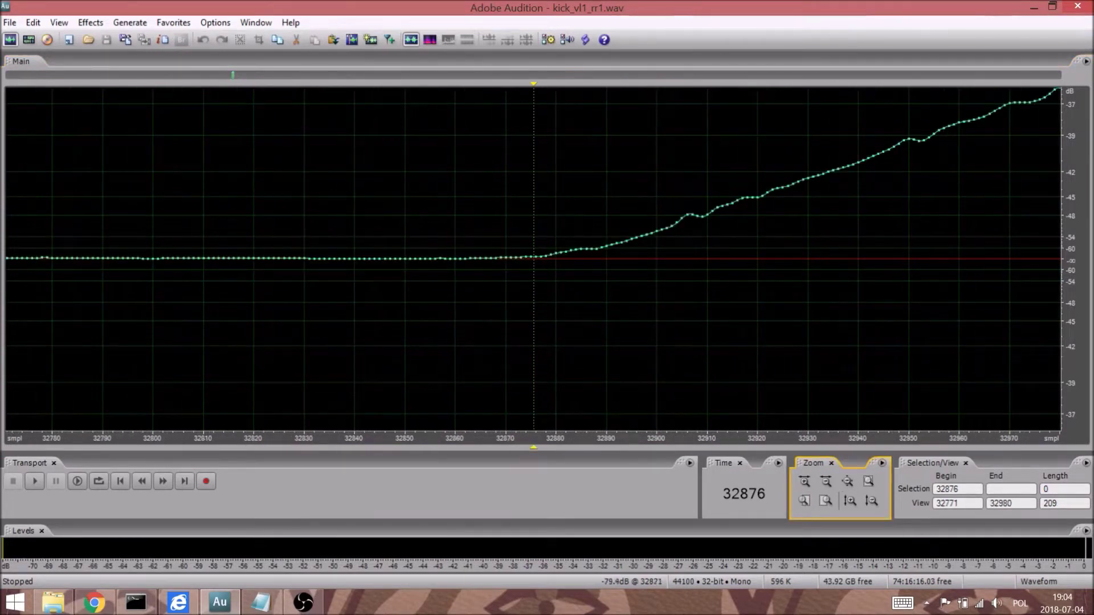
pyautogui.click(539, 257)
pyautogui.hotkey('shift', 'Home')
pyautogui.press('Delete')
pyautogui.click(848, 481)
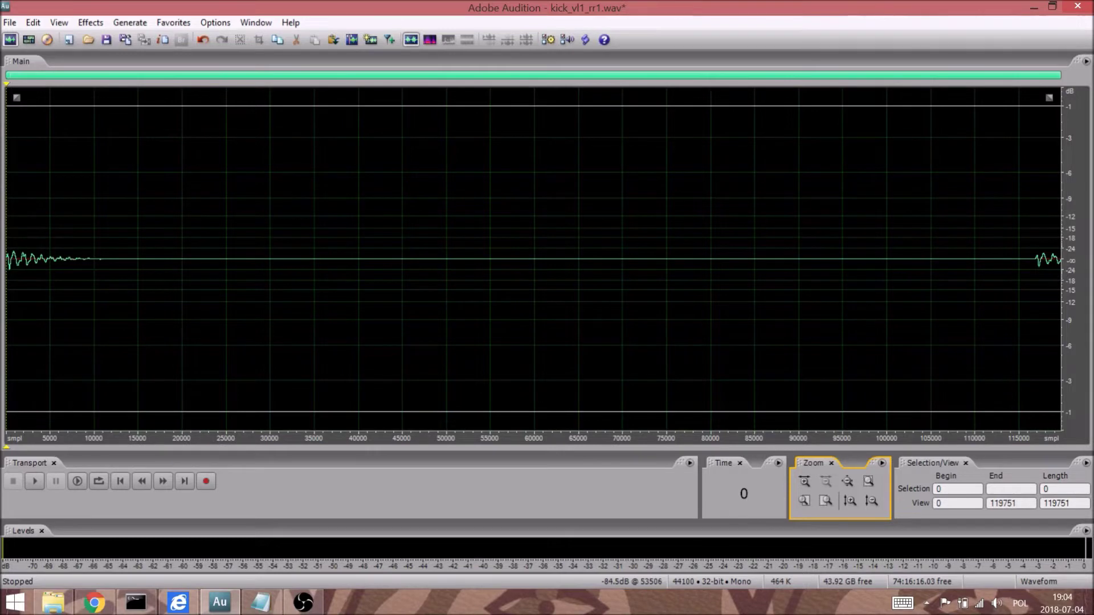
# - Examine the decay of kick_vl1_rr1.wav around sample 55089 in the spectral display and in the waveform at high amplitude magnification
pyautogui.click(429, 39)
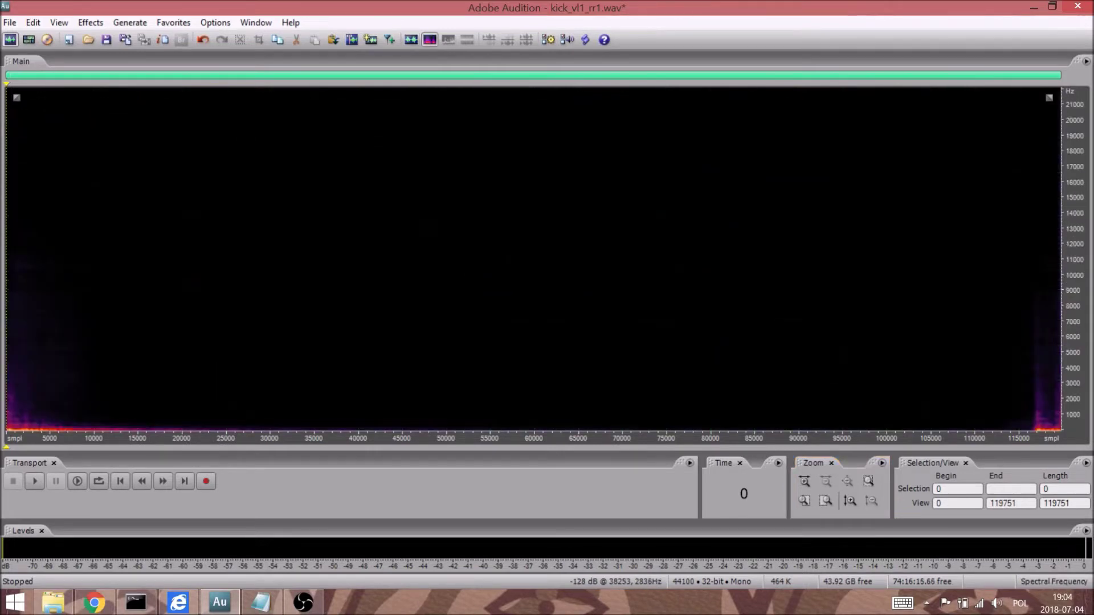
pyautogui.click(411, 40)
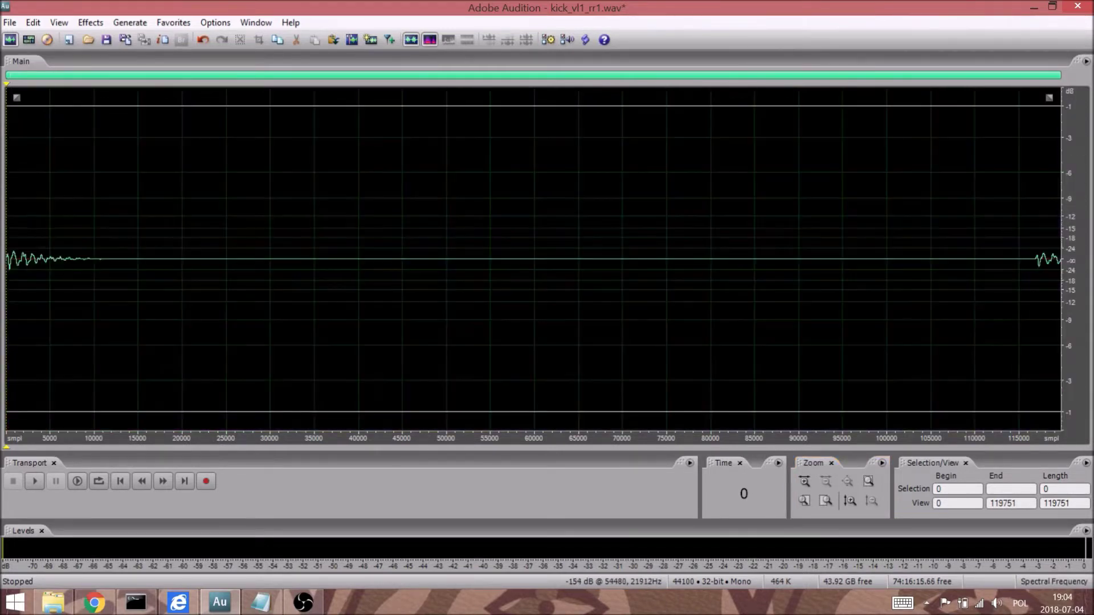
pyautogui.click(850, 501)
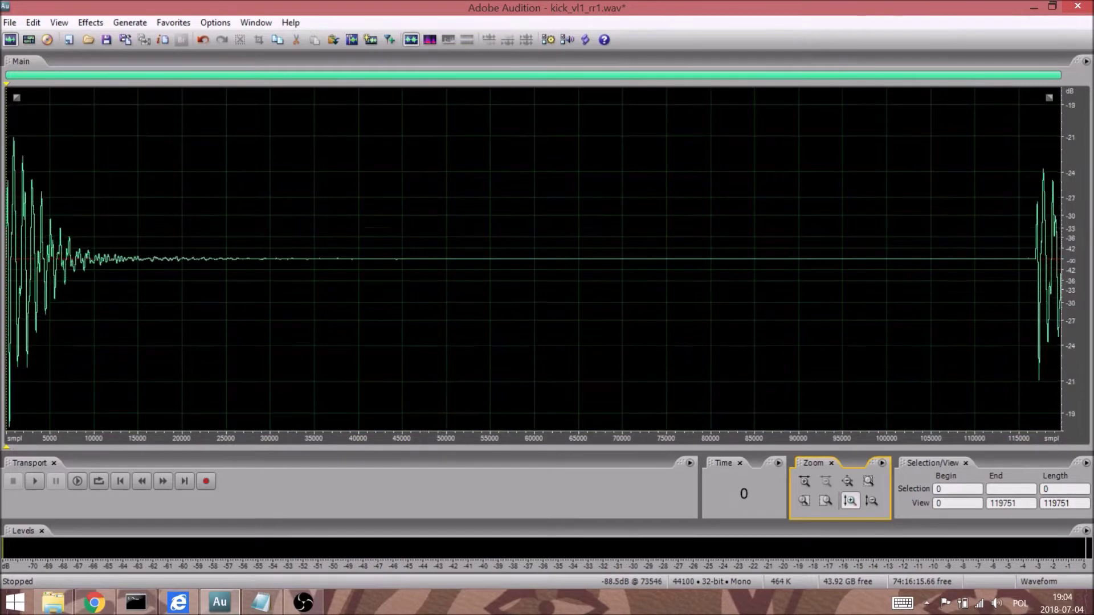
pyautogui.click(850, 501)
pyautogui.click(849, 501)
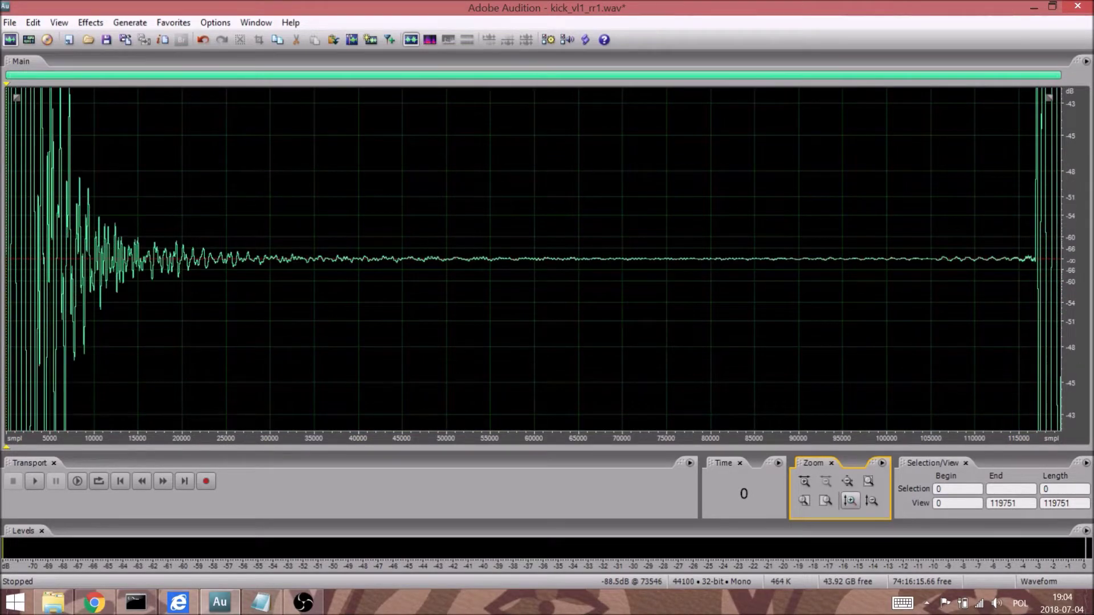
pyautogui.click(850, 501)
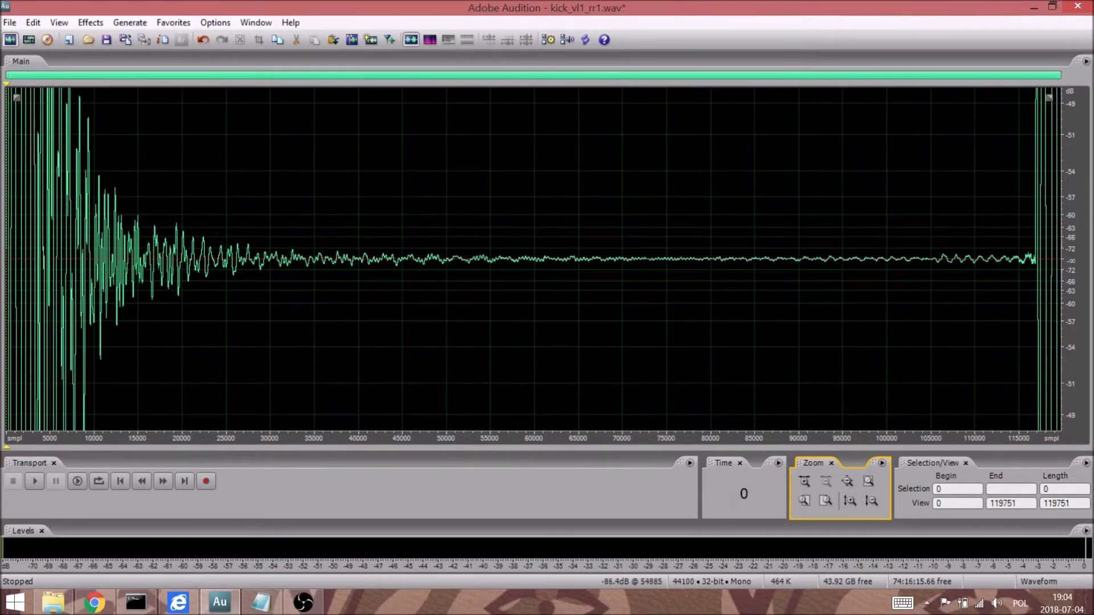
pyautogui.click(491, 260)
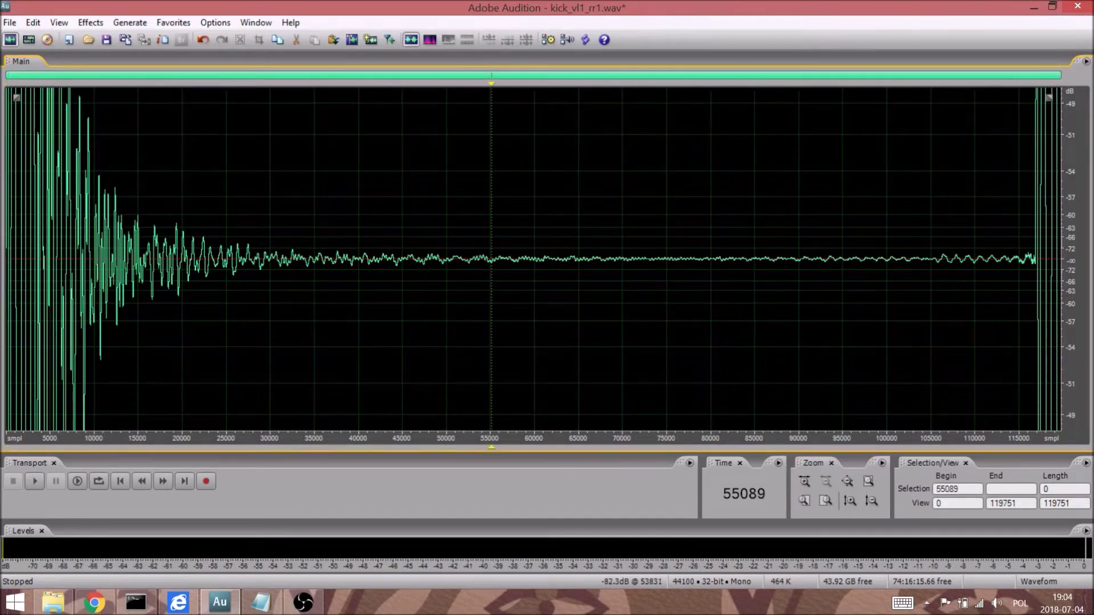
pyautogui.click(429, 39)
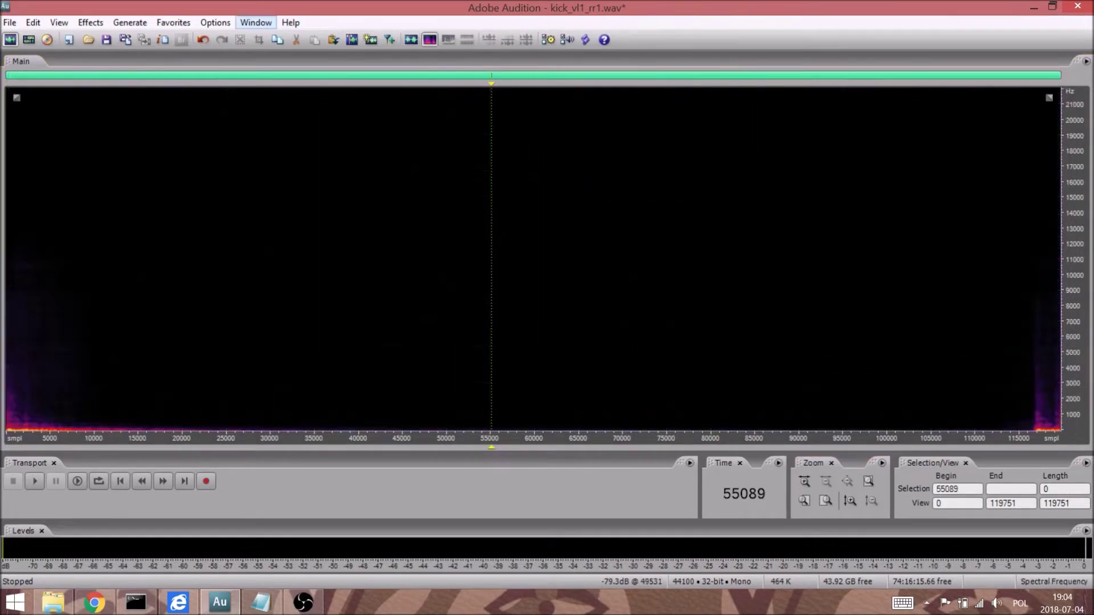
pyautogui.click(411, 39)
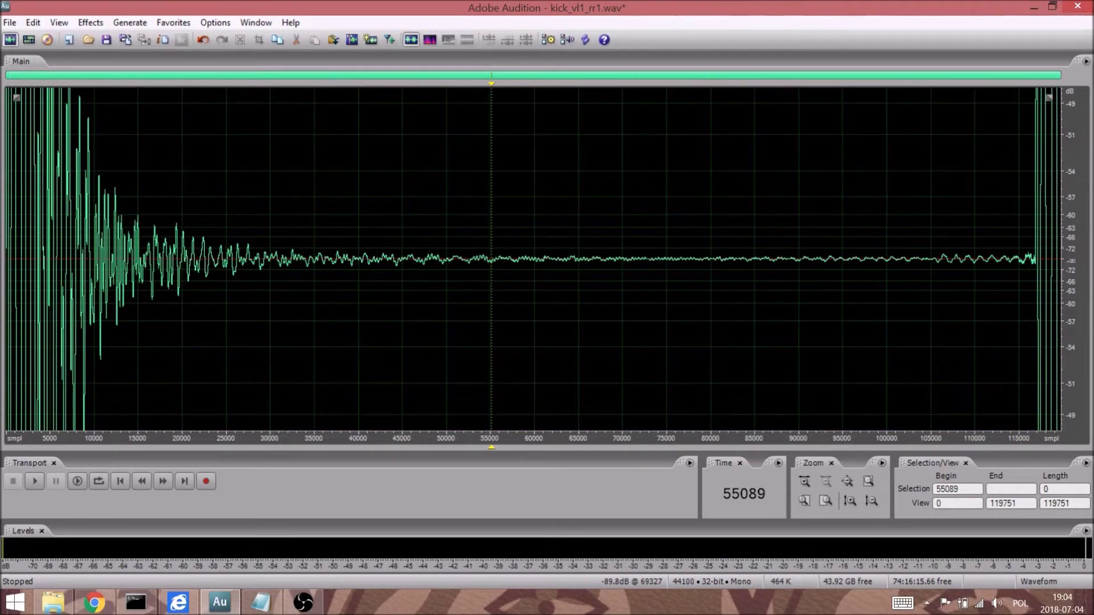
pyautogui.click(847, 481)
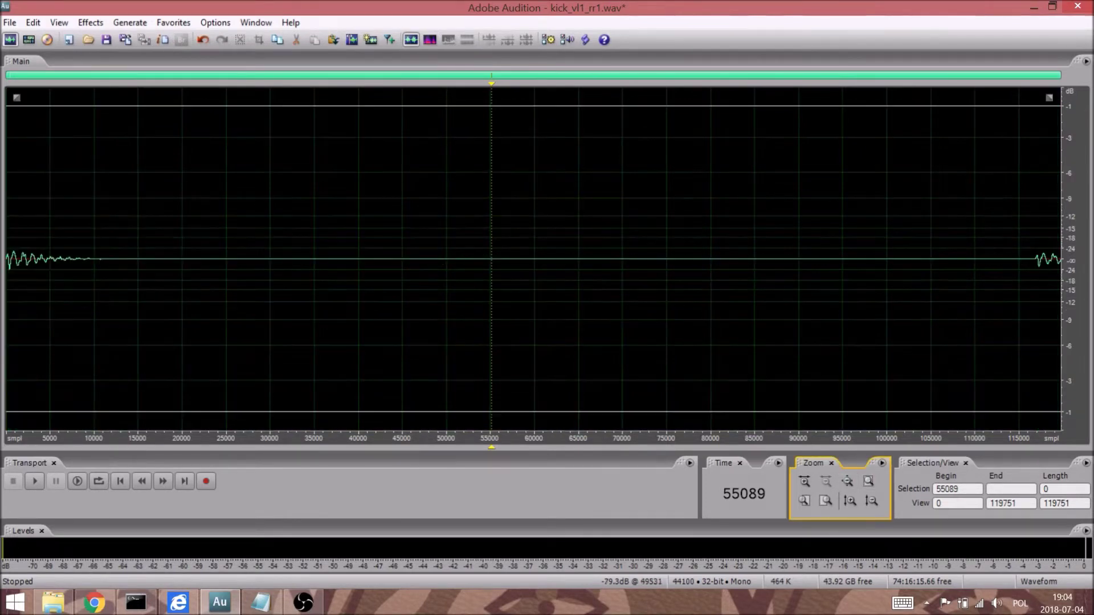
# - Switch to kick_vl5_rr4.wav and examine the low-level decay over its first 98030 samples at high amplitude magnification
pyautogui.click(256, 22)
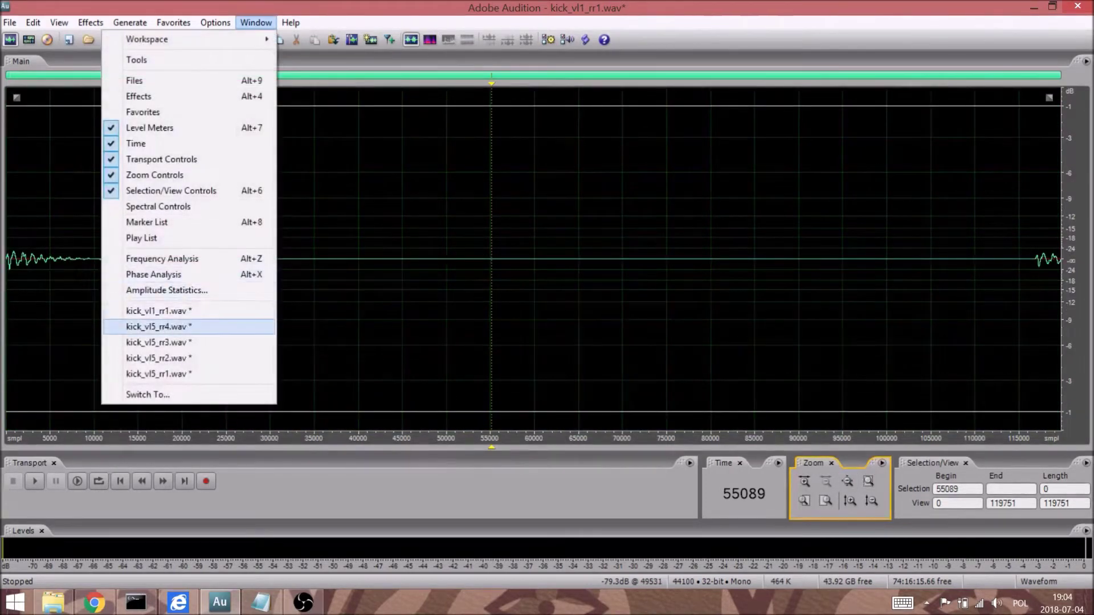
pyautogui.click(159, 326)
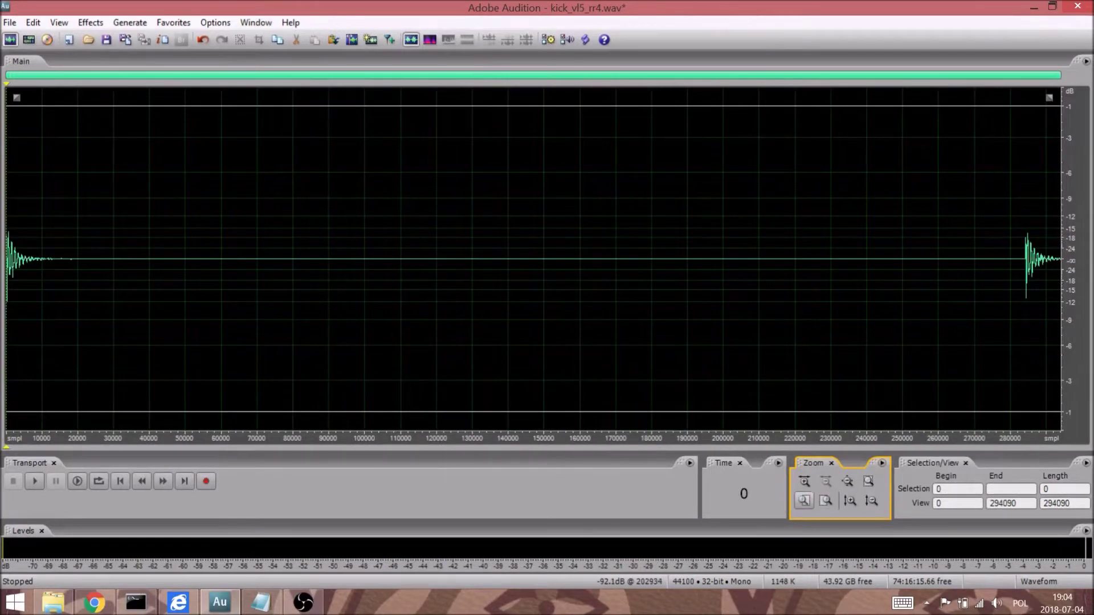
pyautogui.click(850, 501)
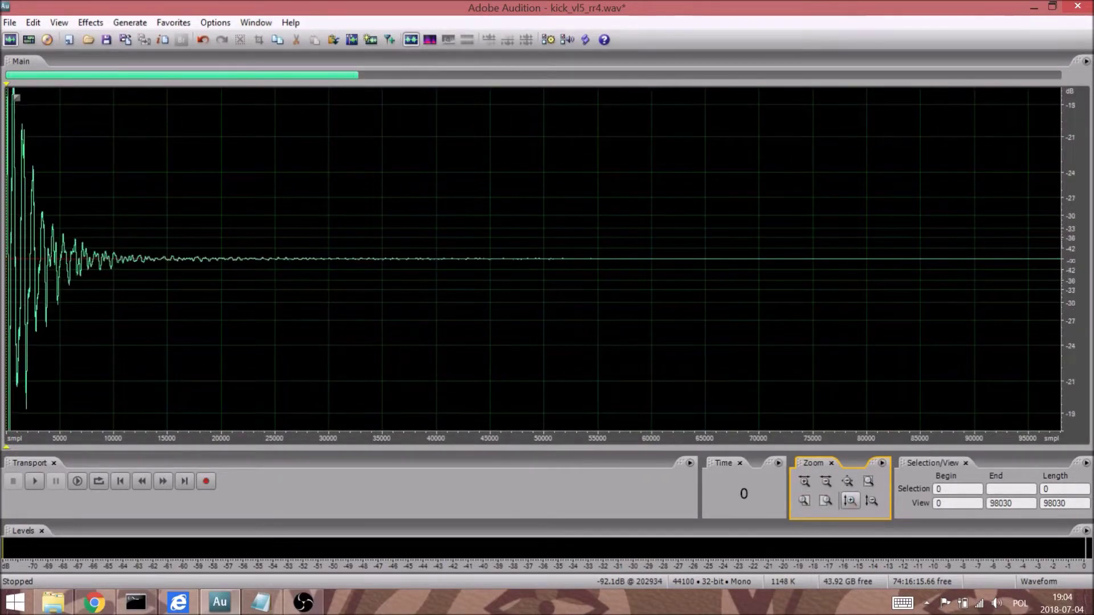
pyautogui.click(849, 501)
pyautogui.click(849, 501)
pyautogui.click(850, 501)
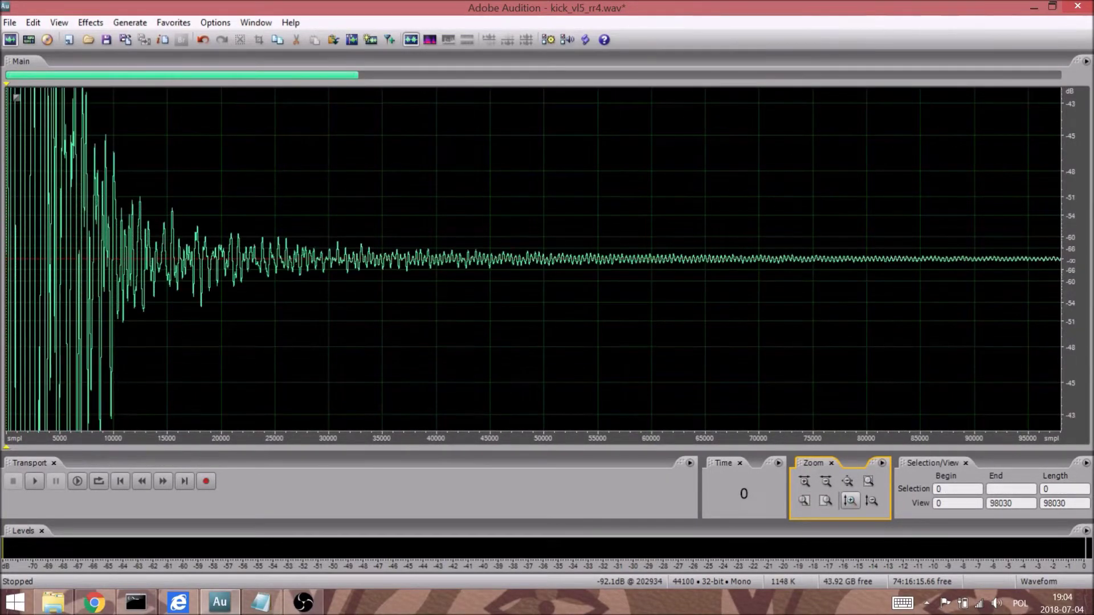
# - Select samples 0 to 55125 of kick_vl5_rr4.wav and play back the selection
pyautogui.click(598, 273)
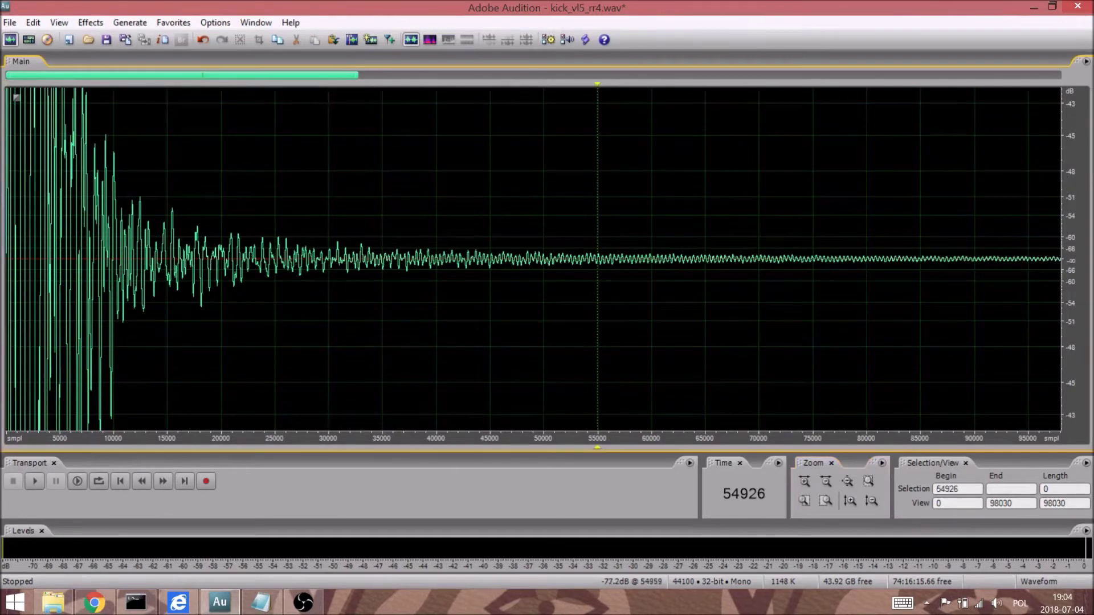
pyautogui.moveTo(600, 274); pyautogui.dragTo(4, 273)
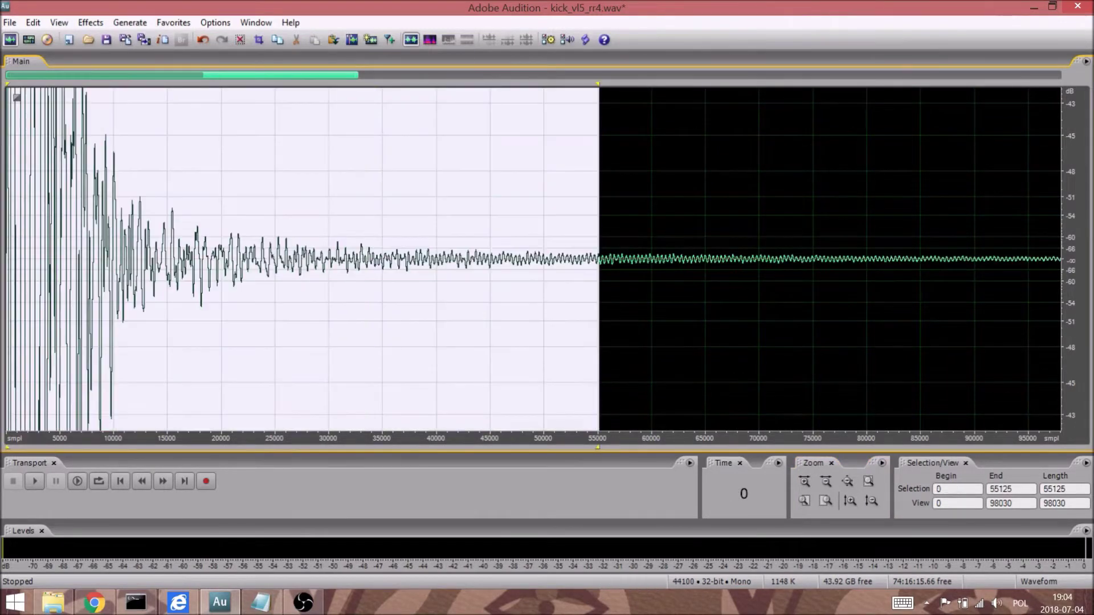
pyautogui.press('space')
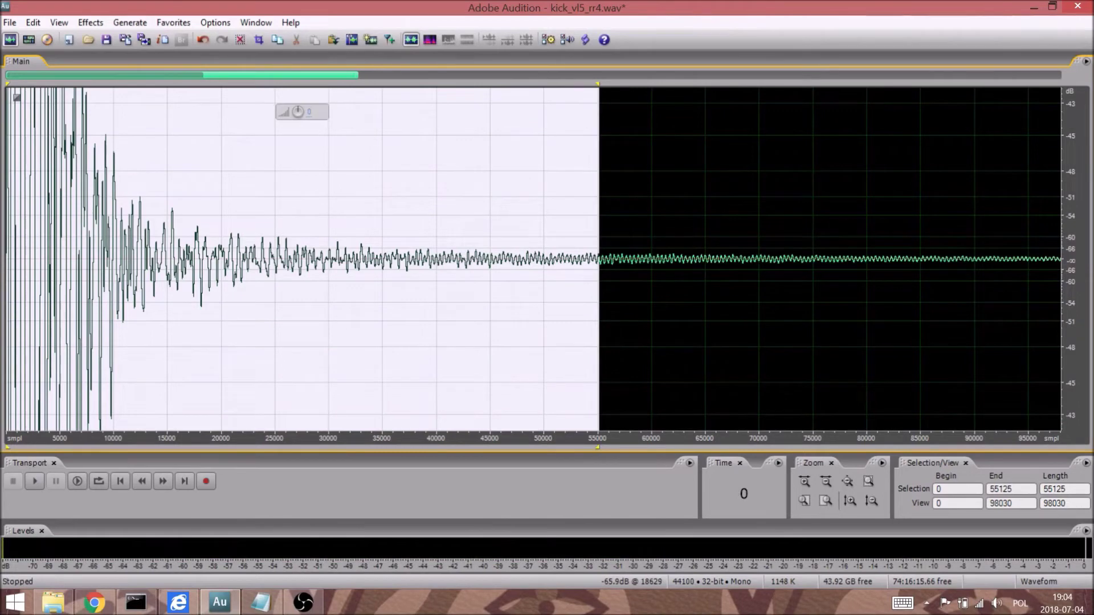
pyautogui.click(847, 482)
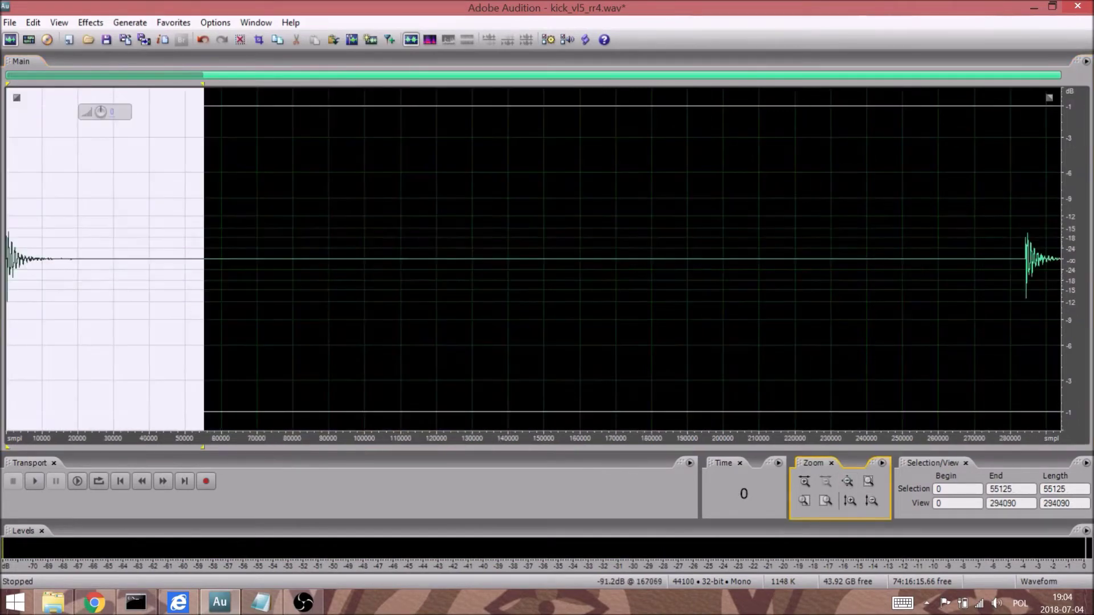
# - Delete everything after sample 60173 in kick_vl5_rr4.wav, removing the second hit
pyautogui.click(288, 274)
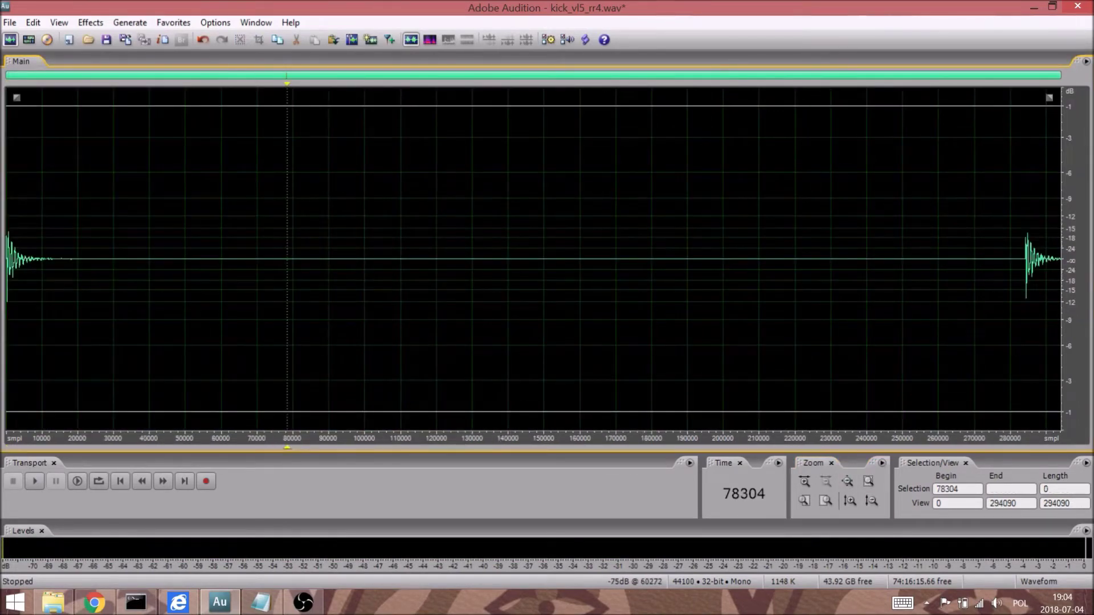
pyautogui.click(222, 260)
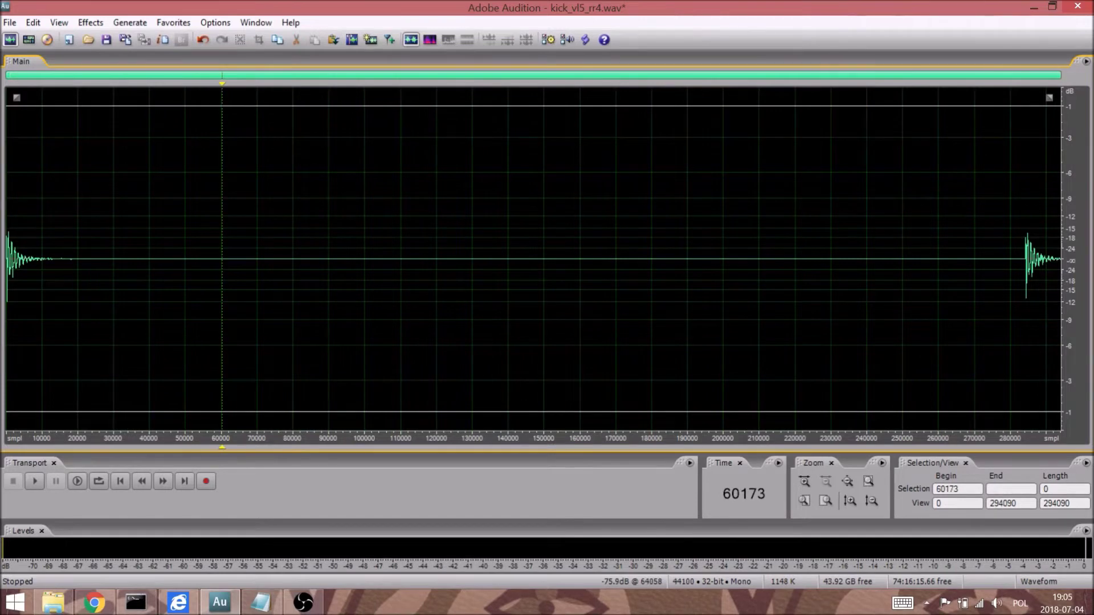
pyautogui.hotkey('shift', 'Home')
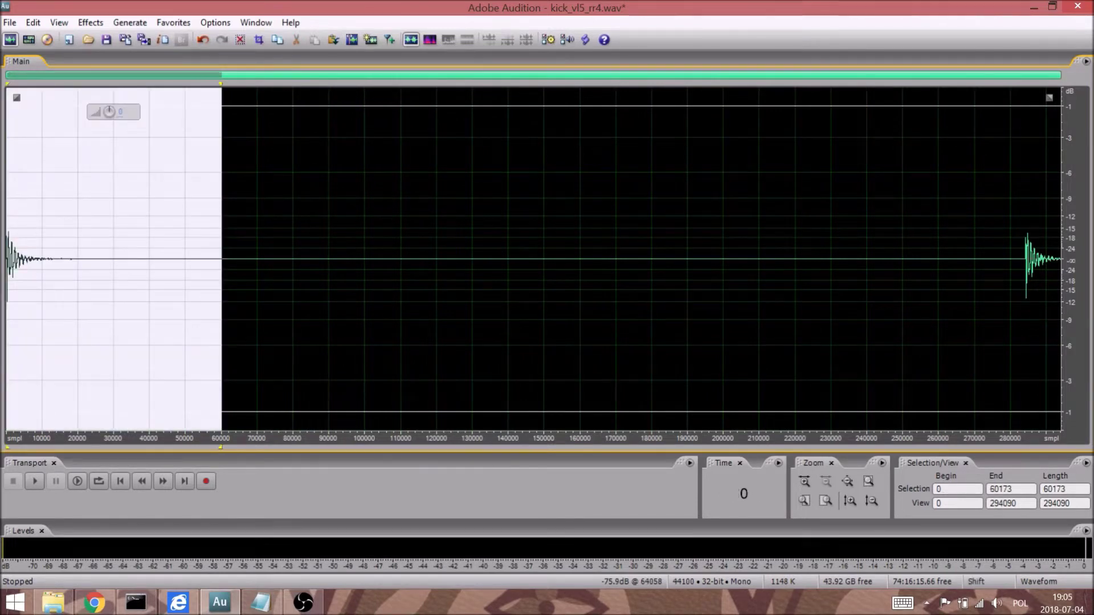
pyautogui.hotkey('shift', 'End')
pyautogui.press('Delete')
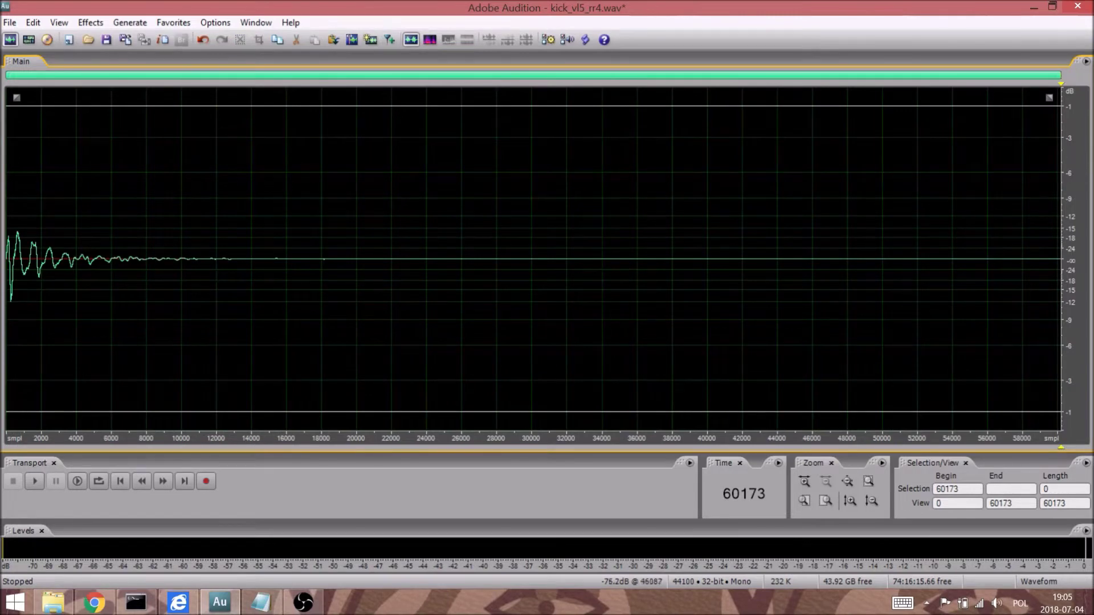
# - Apply a linear Amplify/Fade from 100% to 0% to the tail from sample 44029 to the end of the file
pyautogui.moveTo(778, 259); pyautogui.dragTo(1062, 259)
pyautogui.click(90, 23)
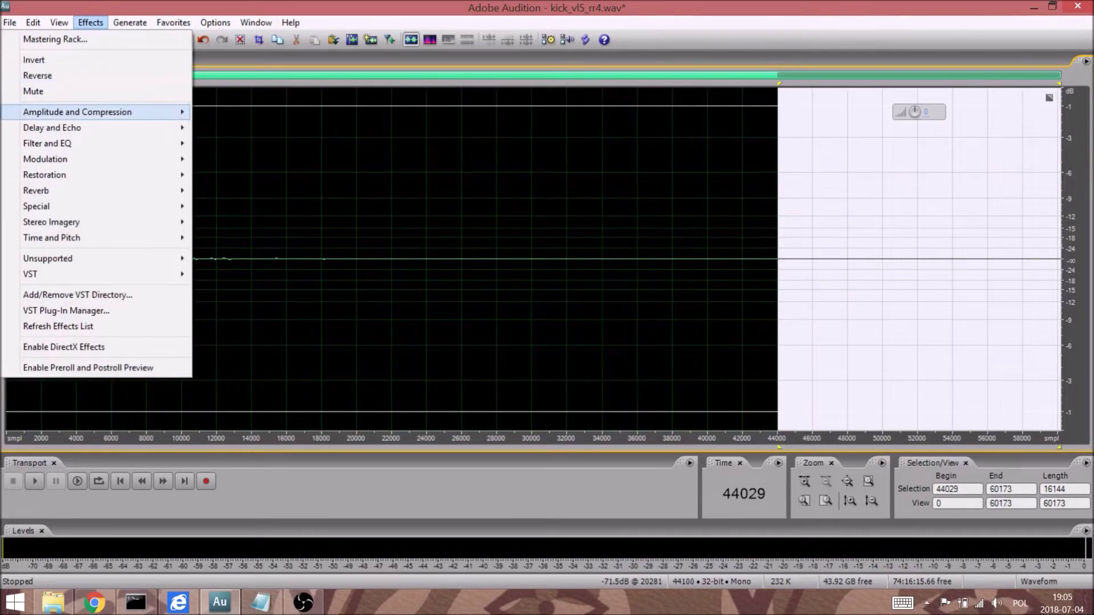
pyautogui.moveTo(77, 112)
pyautogui.click(261, 128)
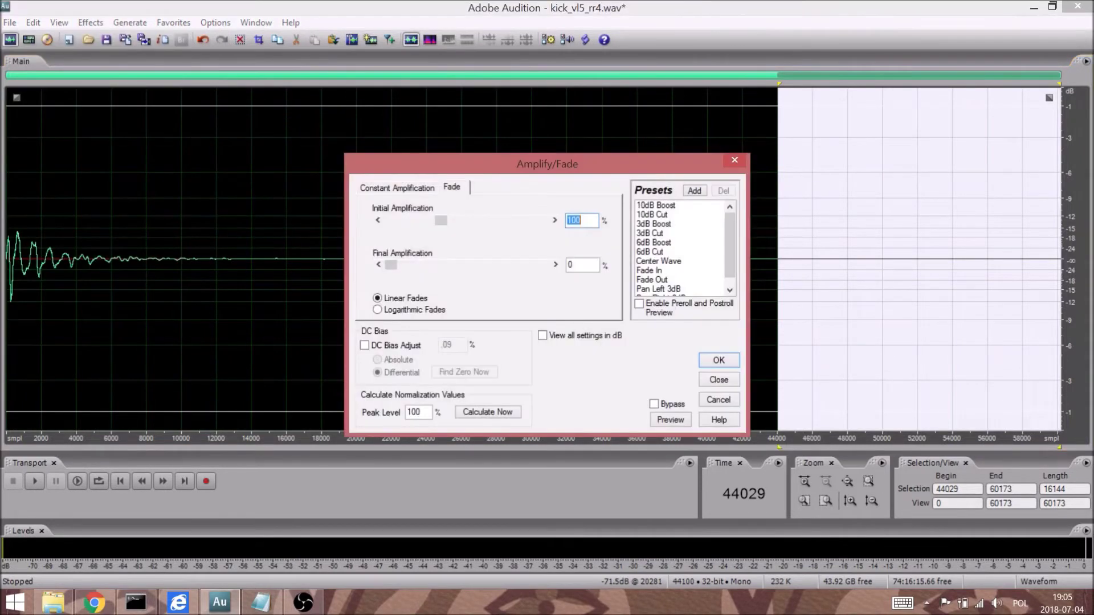
pyautogui.write('100')
pyautogui.press('Return')
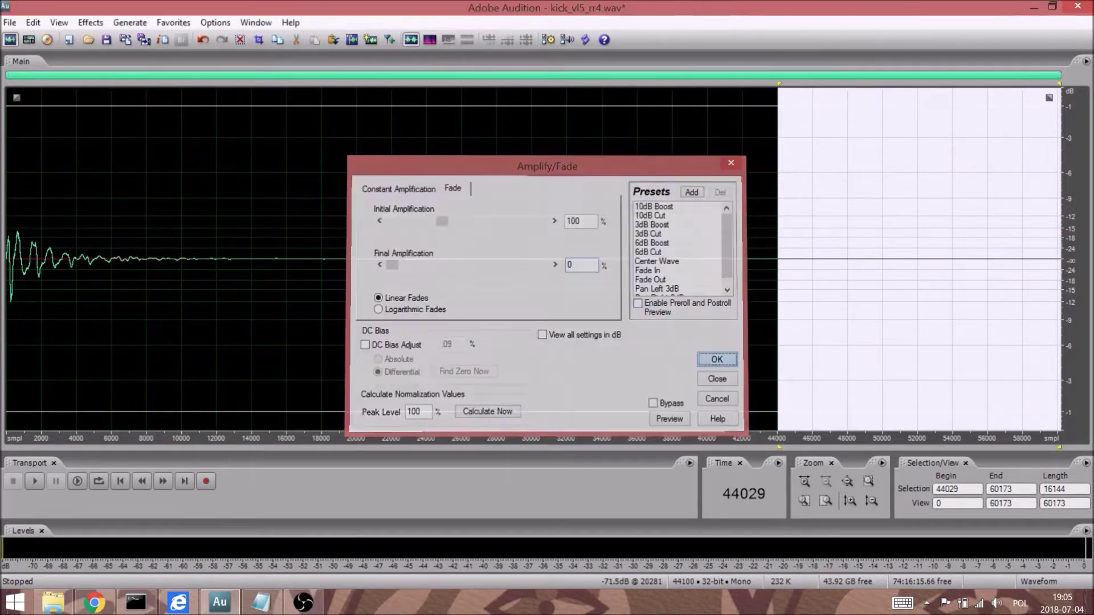
# - Switch to kick_vl1_rr1.wav and delete everything after sample 60119, removing the second hit
pyautogui.click(457, 259)
pyautogui.click(256, 22)
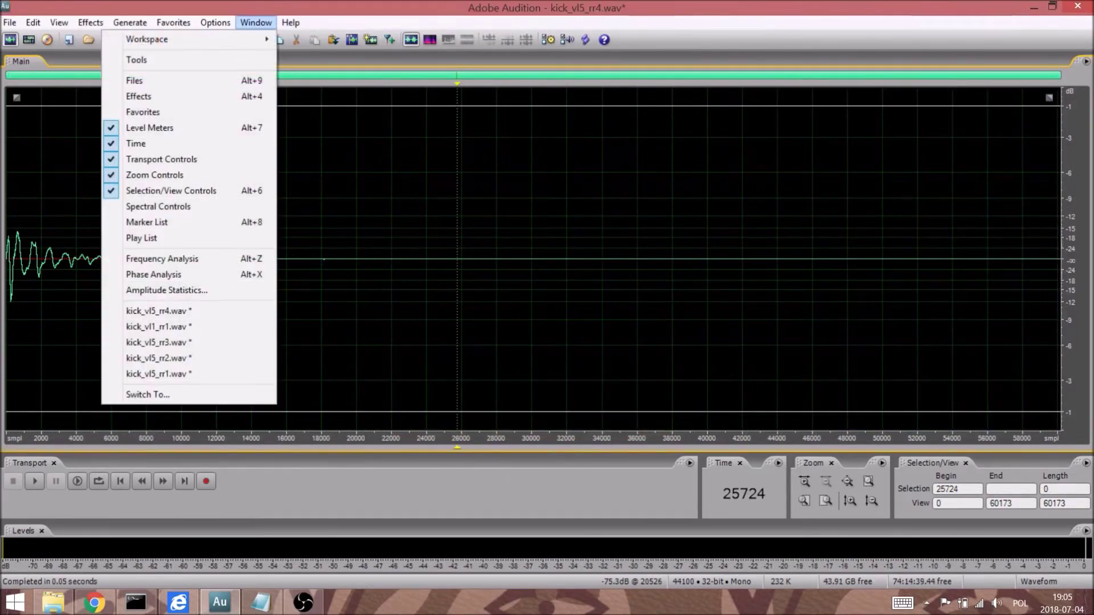
pyautogui.click(171, 327)
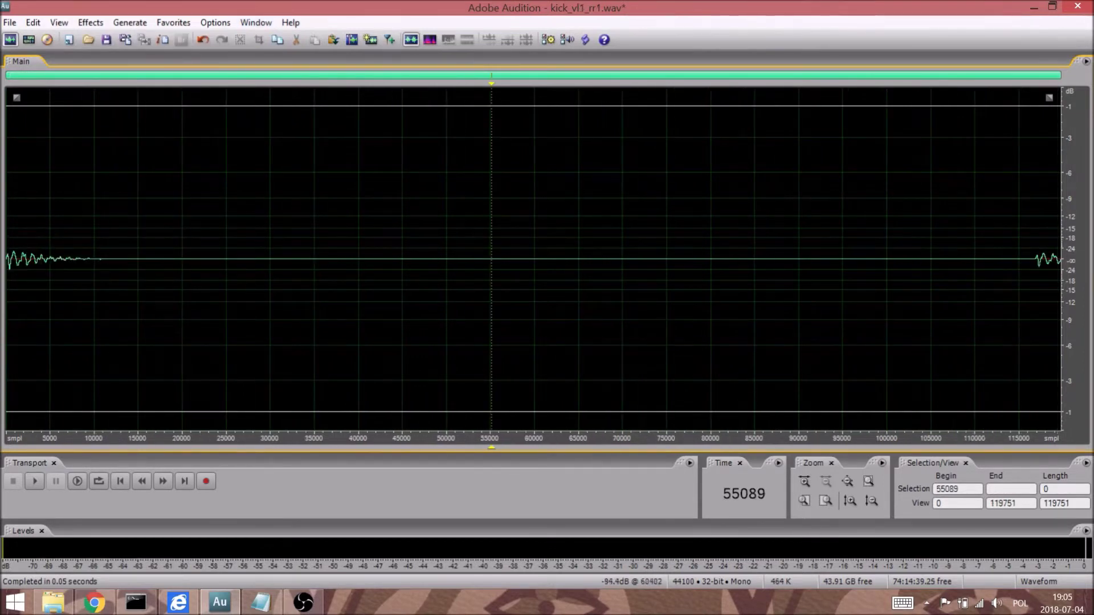
pyautogui.moveTo(536, 260); pyautogui.dragTo(1069, 259)
pyautogui.press('Delete')
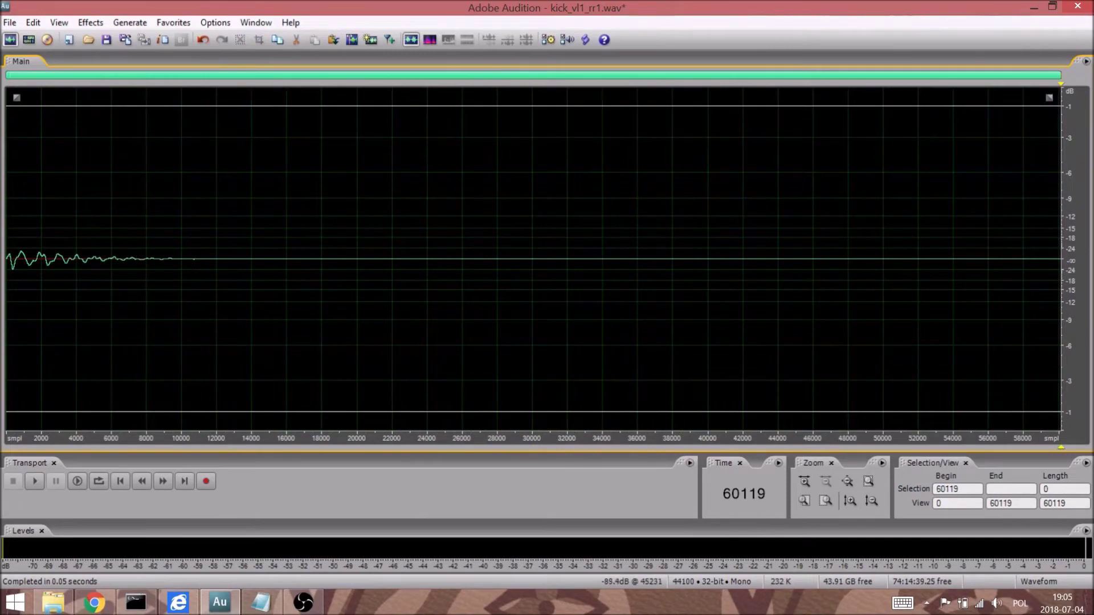
# - Apply a linear Amplify/Fade from 100% to 0% to kick_vl1_rr1.wav from sample 43949 to the end
pyautogui.moveTo(778, 259); pyautogui.dragTo(1068, 259)
pyautogui.press('F2')
pyautogui.press('Return')
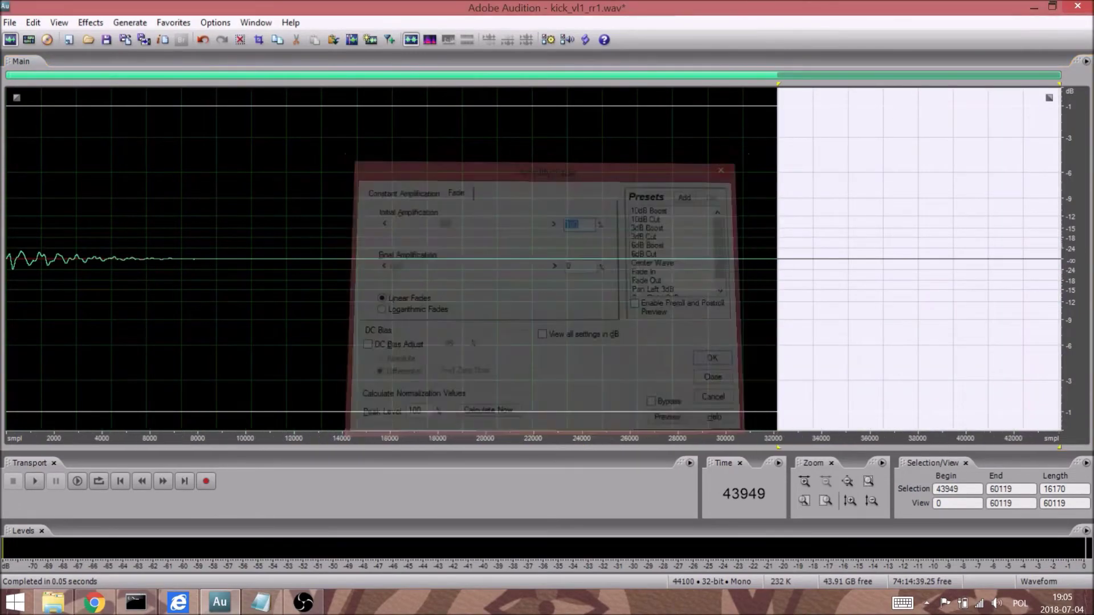
# - Switch to kick_vl5_rr3.wav and delete the excess tail from sample 59936 to the end
pyautogui.click(256, 22)
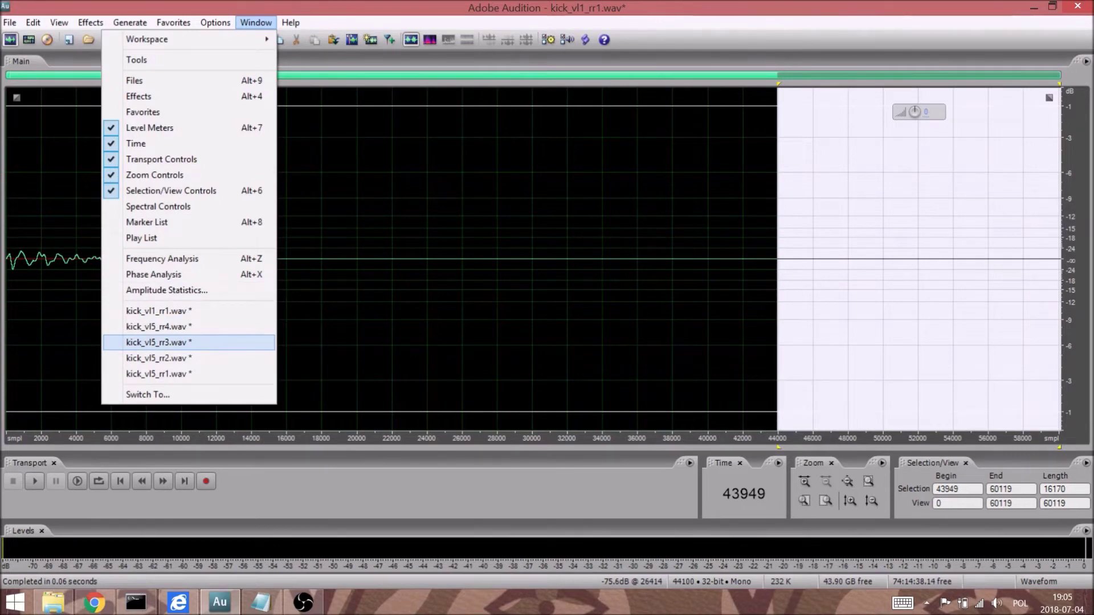
pyautogui.click(159, 343)
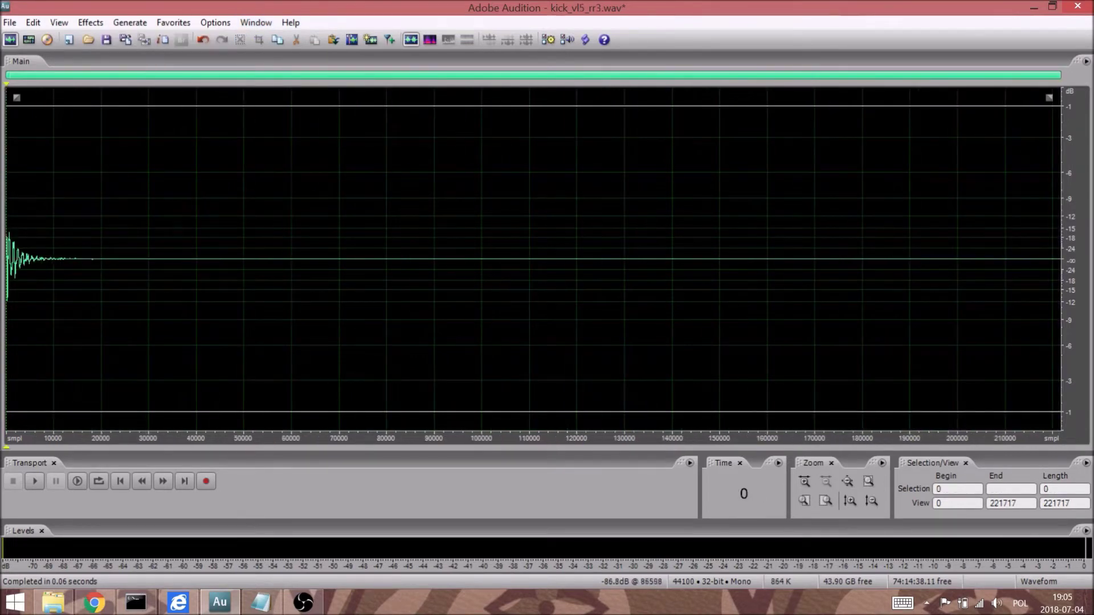
pyautogui.moveTo(291, 260); pyautogui.dragTo(1061, 259)
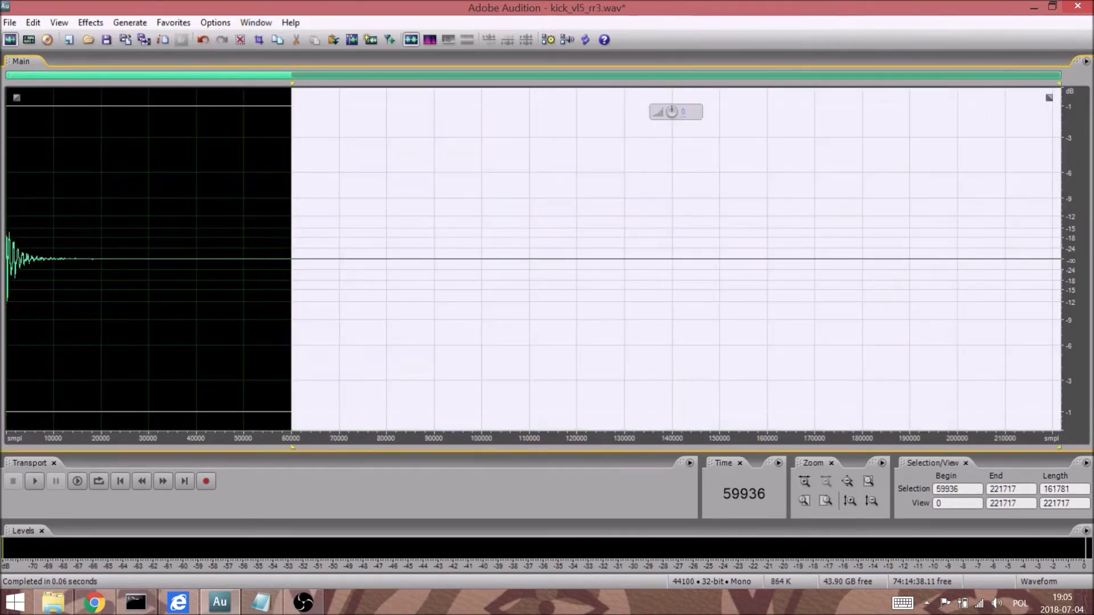
pyautogui.press('Delete')
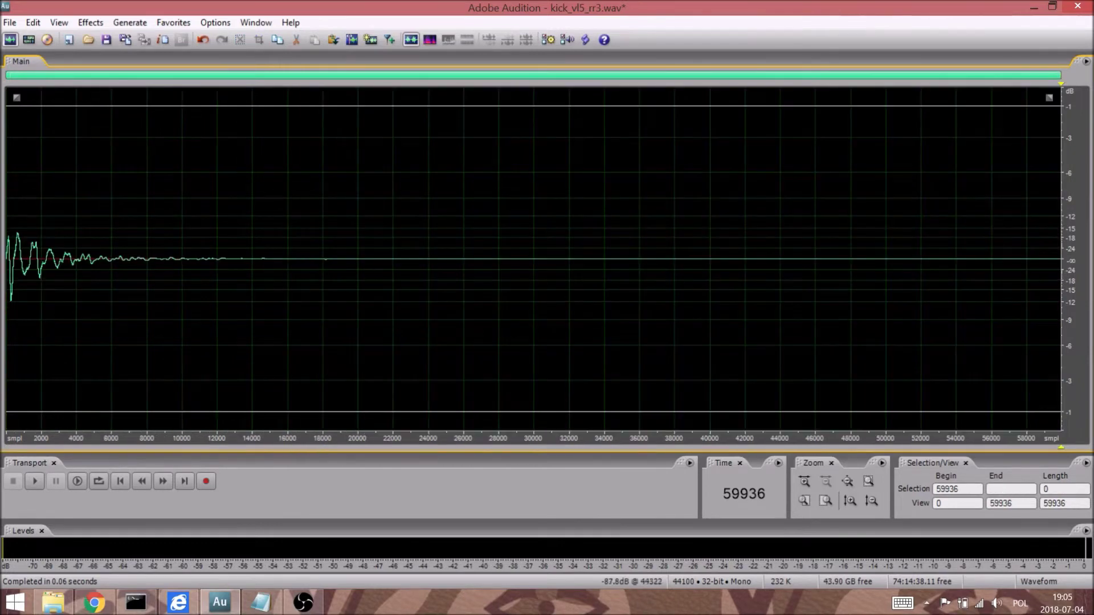
# - Fade out kick_vl5_rr3.wav from sample 44099 to the end with the existing 100% to 0% Amplify/Fade settings
pyautogui.moveTo(783, 260); pyautogui.dragTo(1062, 260)
pyautogui.press('F2')
pyautogui.press('Return')
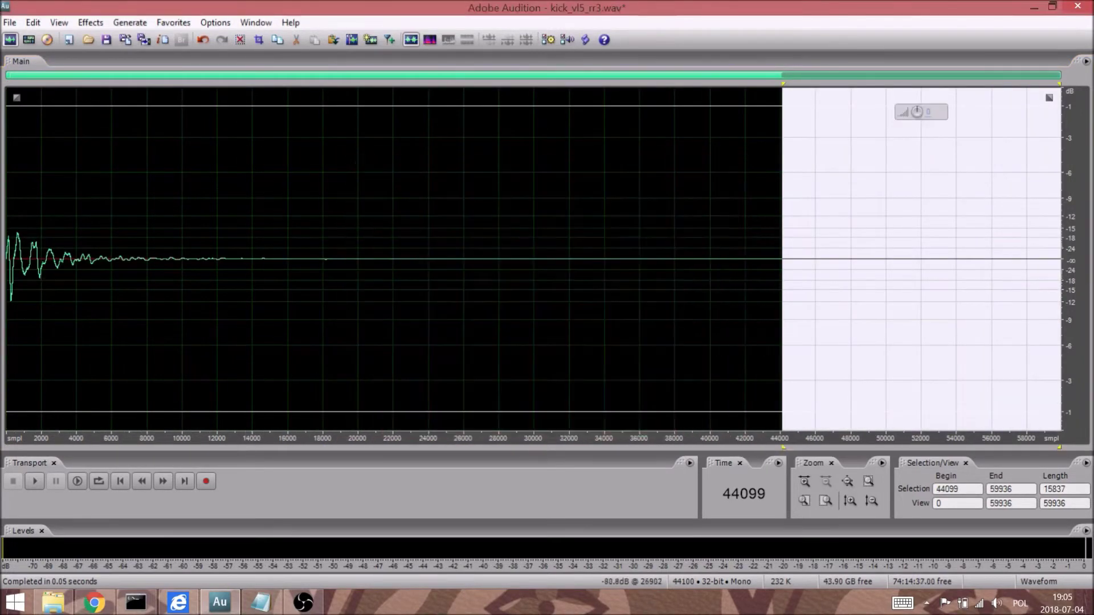
# - Switch to kick_vl5_rr2.wav and delete the excess tail from sample 60156 to the end
pyautogui.click(255, 23)
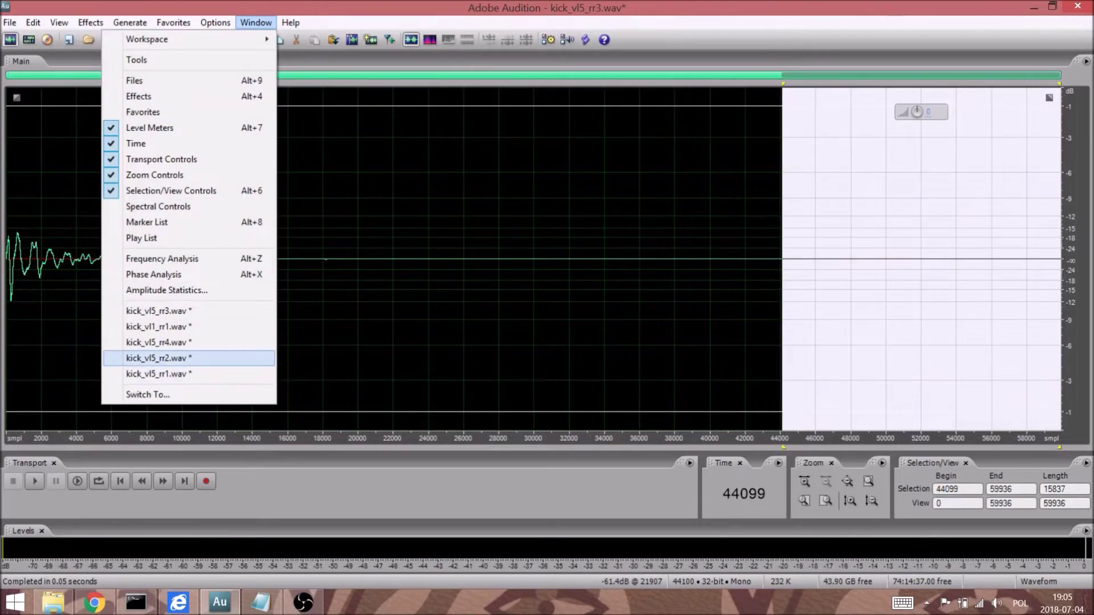
pyautogui.press('Return')
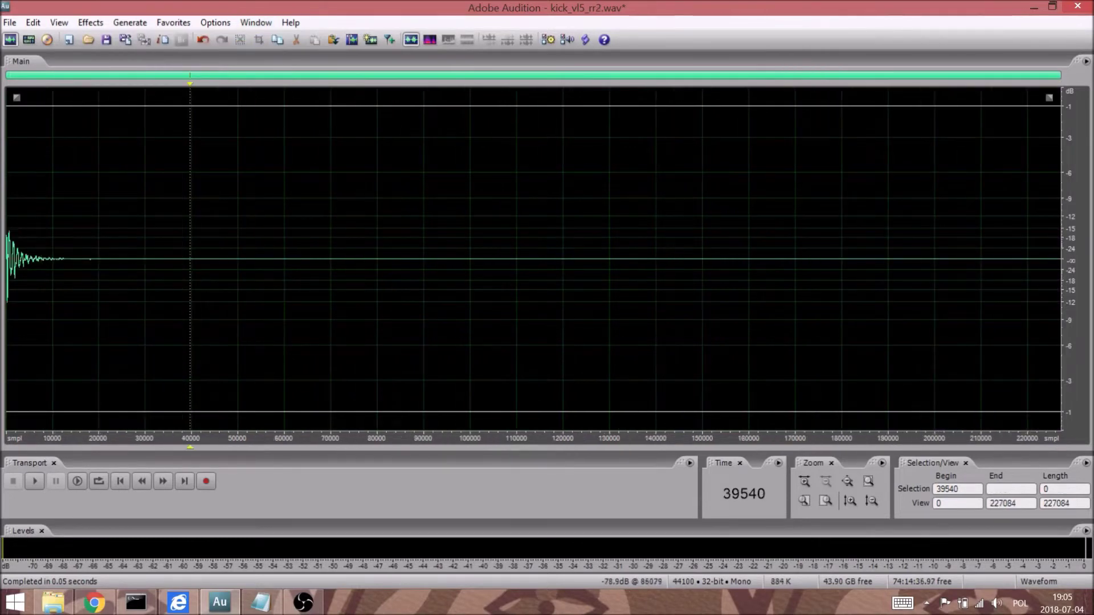
pyautogui.moveTo(285, 260); pyautogui.dragTo(1061, 259)
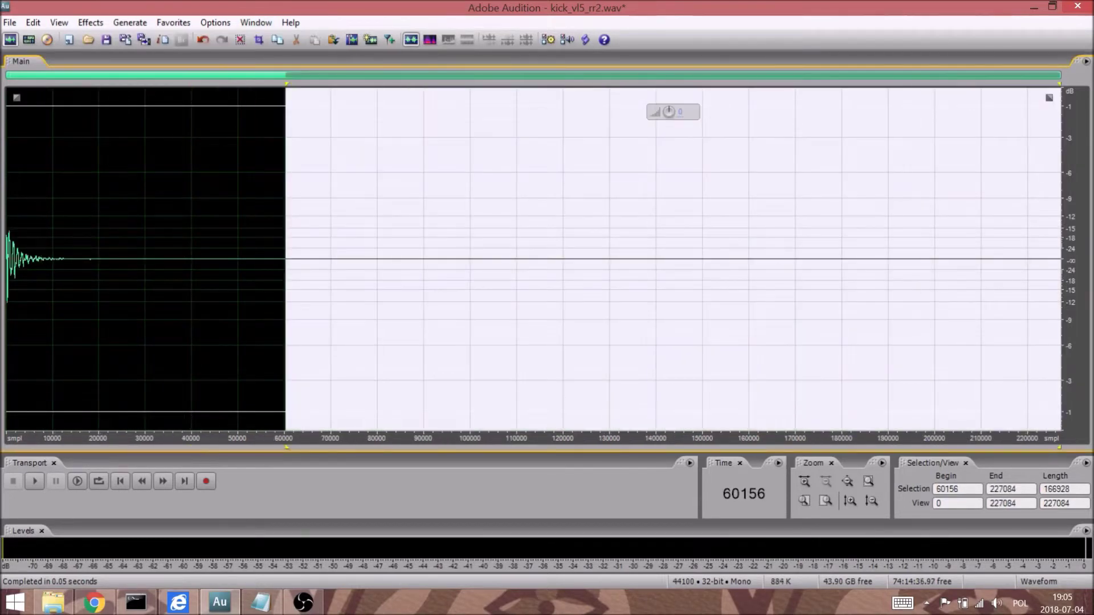
pyautogui.press('Delete')
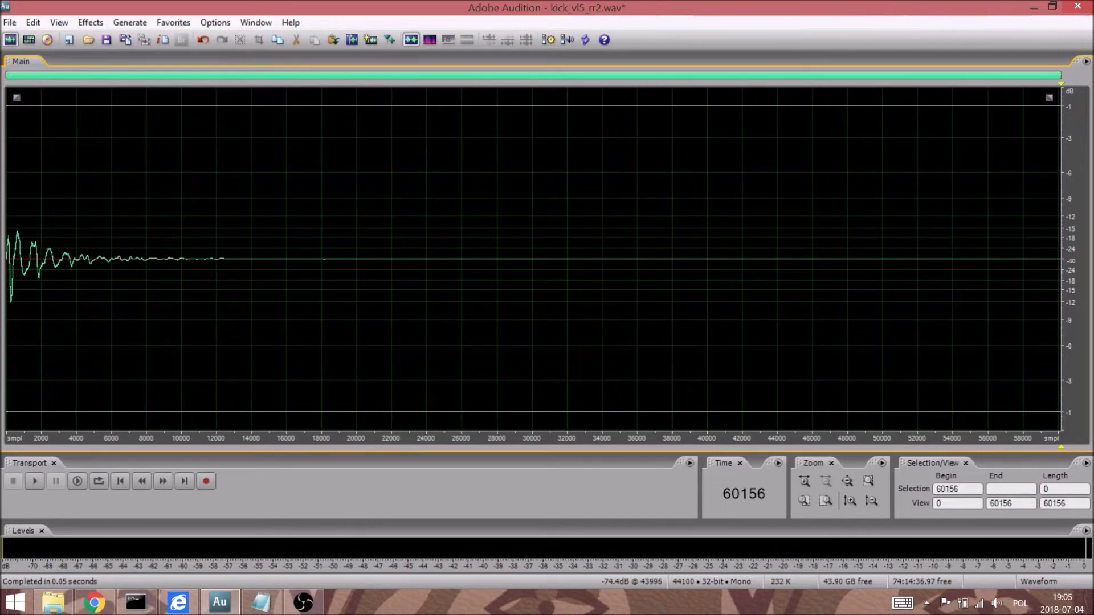
# - Fade out kick_vl5_rr2.wav from sample 43976 to the end using the same Amplify/Fade settings
pyautogui.moveTo(778, 259); pyautogui.dragTo(1061, 259)
pyautogui.press('F2')
pyautogui.press('Return')
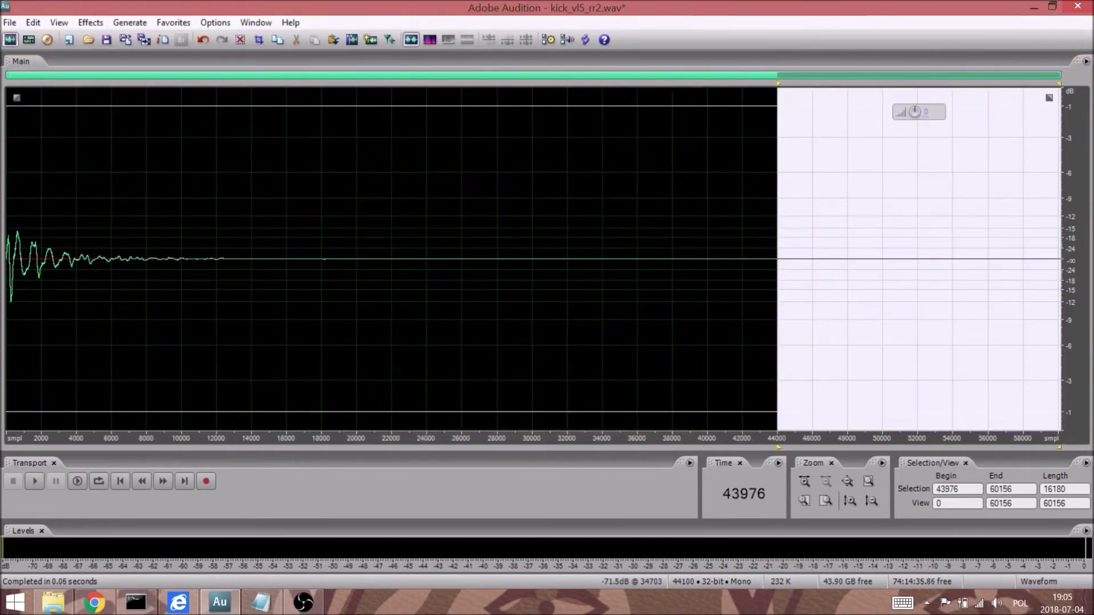
# - Switch to kick_vl5_rr1.wav and delete the excess tail from sample 60044 to the end
pyautogui.click(256, 22)
pyautogui.click(189, 374)
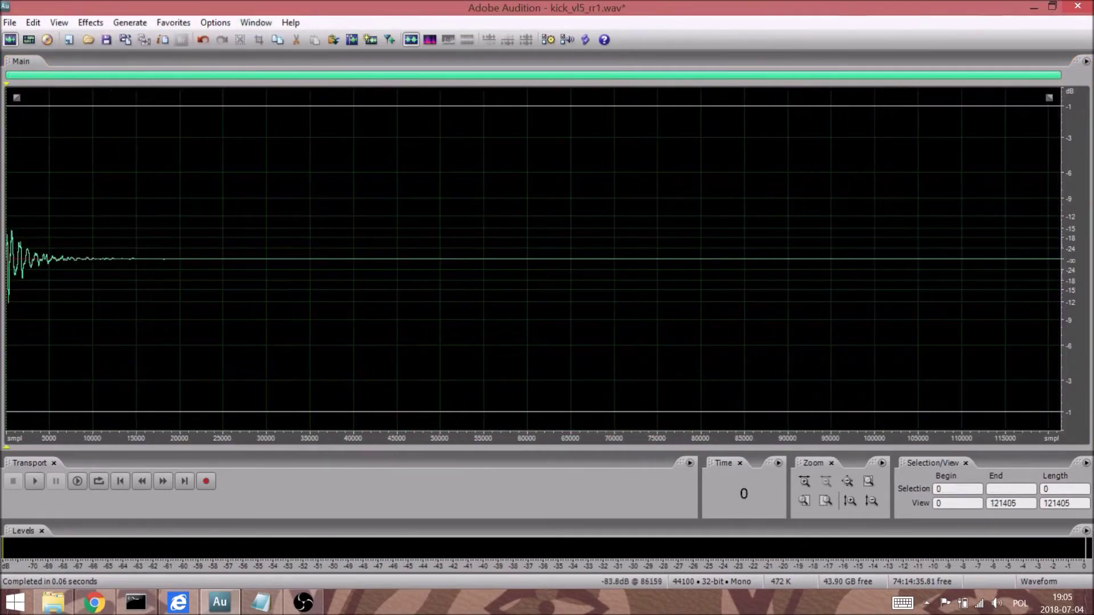
pyautogui.moveTo(528, 259); pyautogui.dragTo(1061, 259)
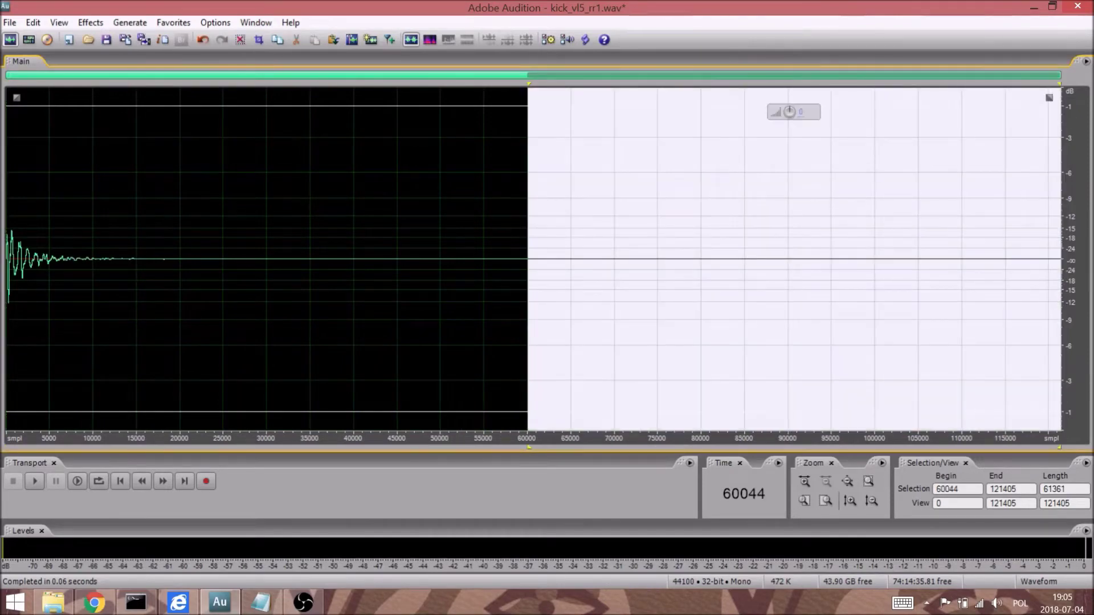
pyautogui.press('Delete')
# - Fade out kick_vl5_rr1.wav from sample 43975 to the end with Amplify/Fade, and save all open files
pyautogui.moveTo(779, 259); pyautogui.dragTo(1061, 260)
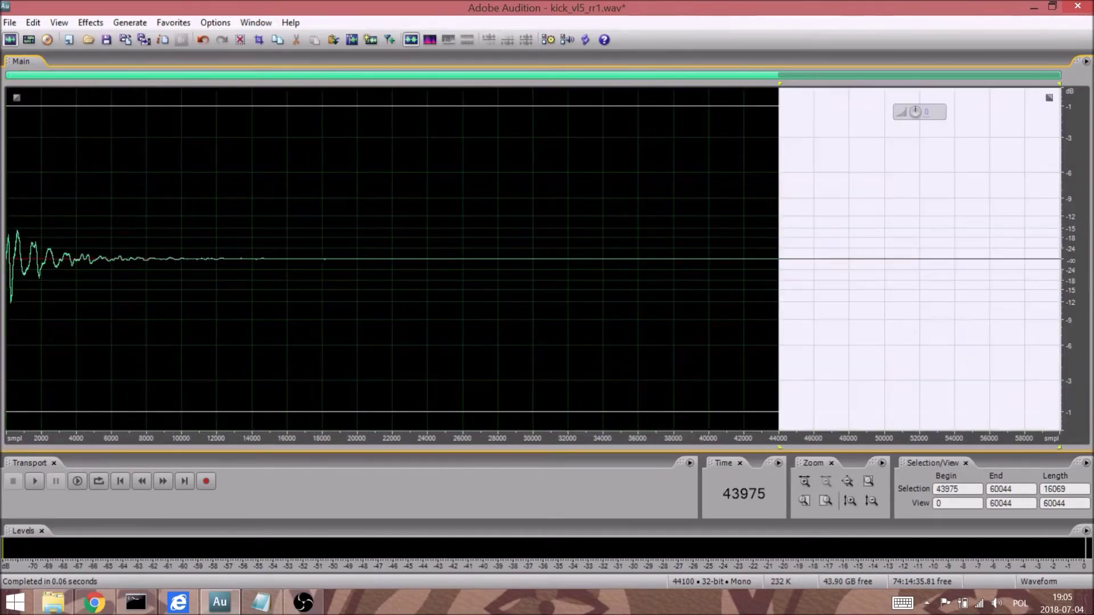
pyautogui.press('F2')
pyautogui.press('Return')
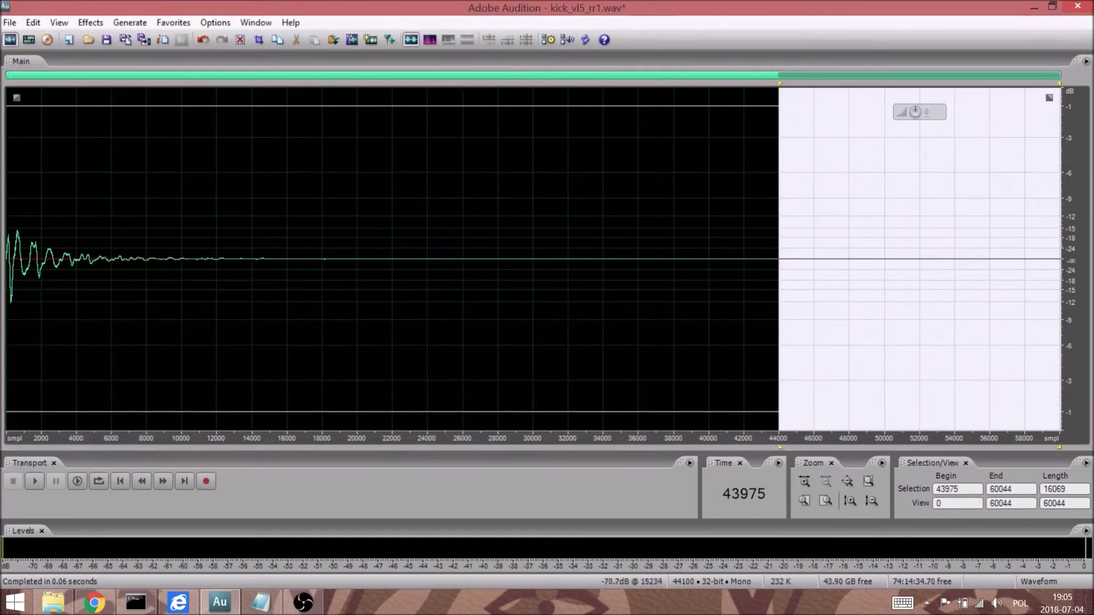
pyautogui.click(10, 22)
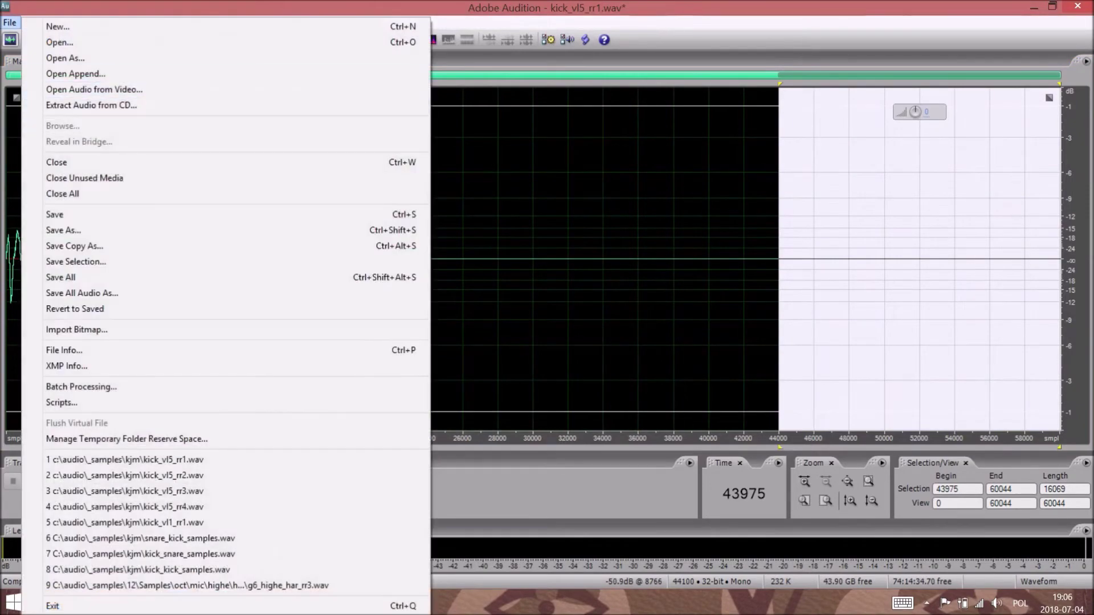
pyautogui.click(60, 277)
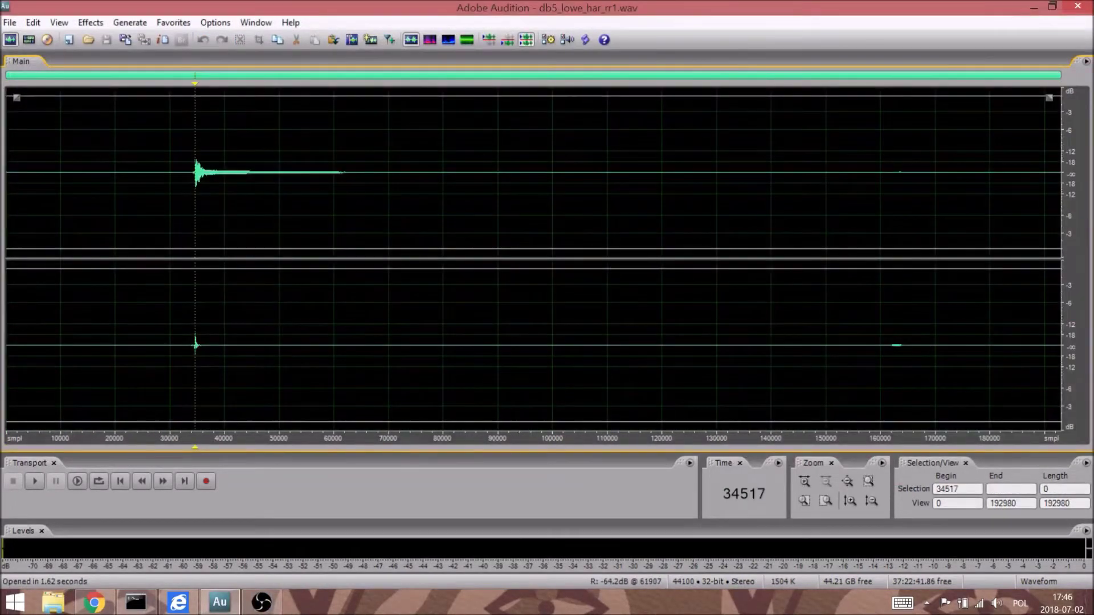
# - Delete the lead-in of db5_lowe_har_rr1.wav up to about 500 samples before the note's onset at sample 34517
pyautogui.click(804, 501)
pyautogui.click(804, 501)
pyautogui.click(804, 501)
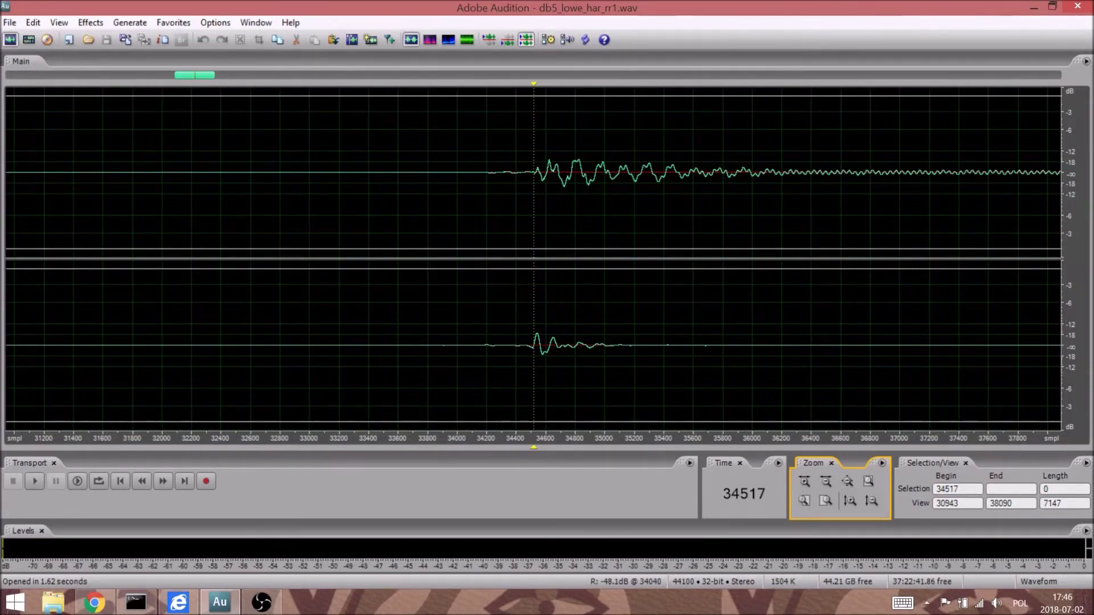
pyautogui.click(462, 351)
pyautogui.hotkey('shift', 'Home')
pyautogui.press('Delete')
# - Magnify the amplitude of db5_lowe_har_rr1.wav, select samples 0 to 416 before the onset and play back the selection
pyautogui.click(850, 501)
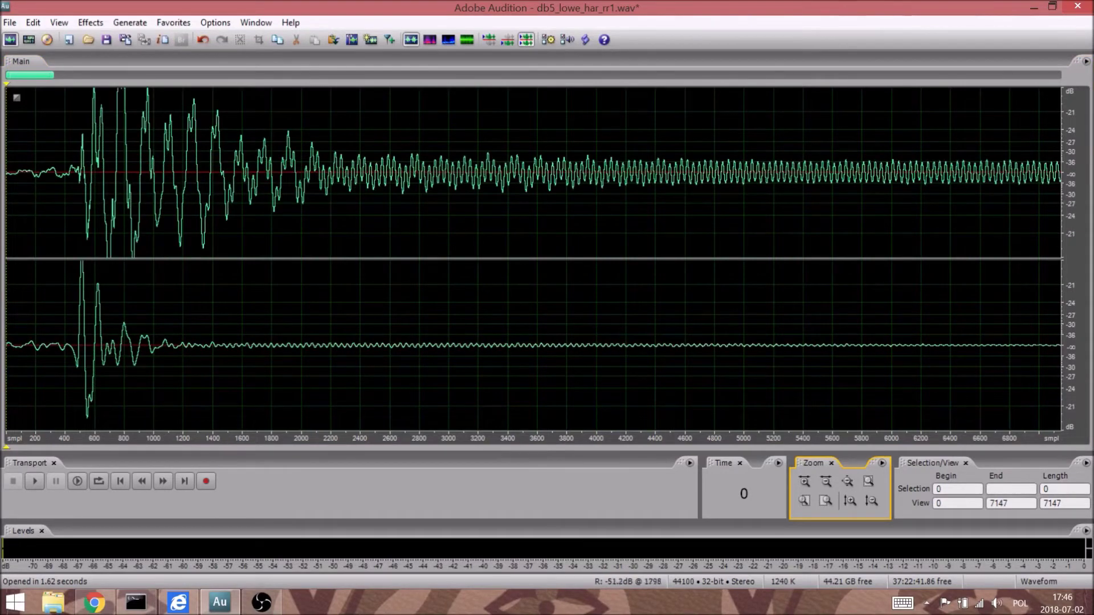
pyautogui.moveTo(67, 354); pyautogui.dragTo(6, 354)
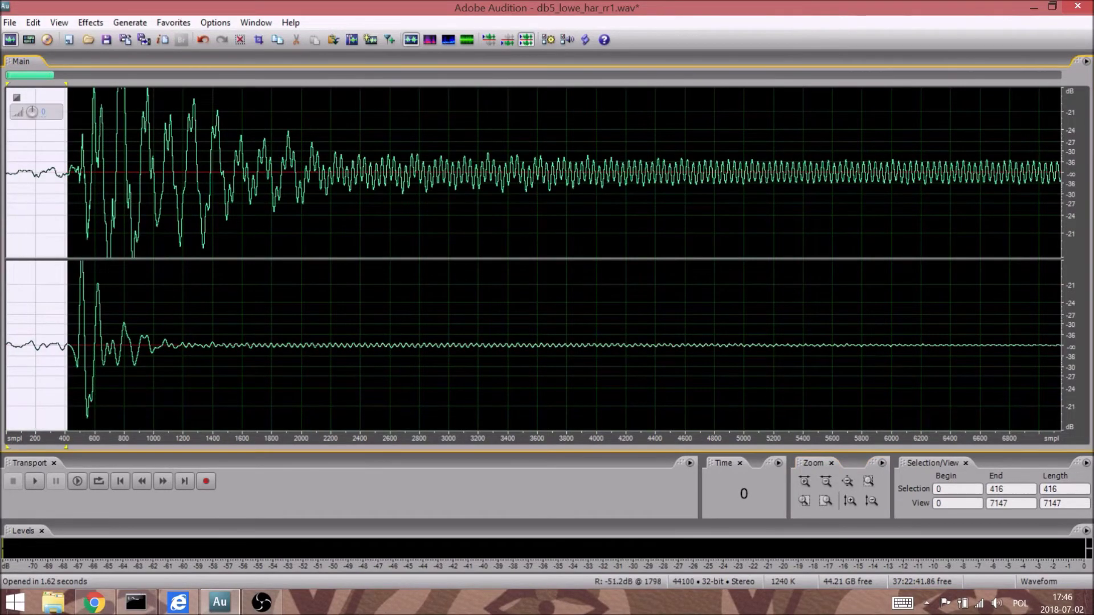
pyautogui.click(35, 481)
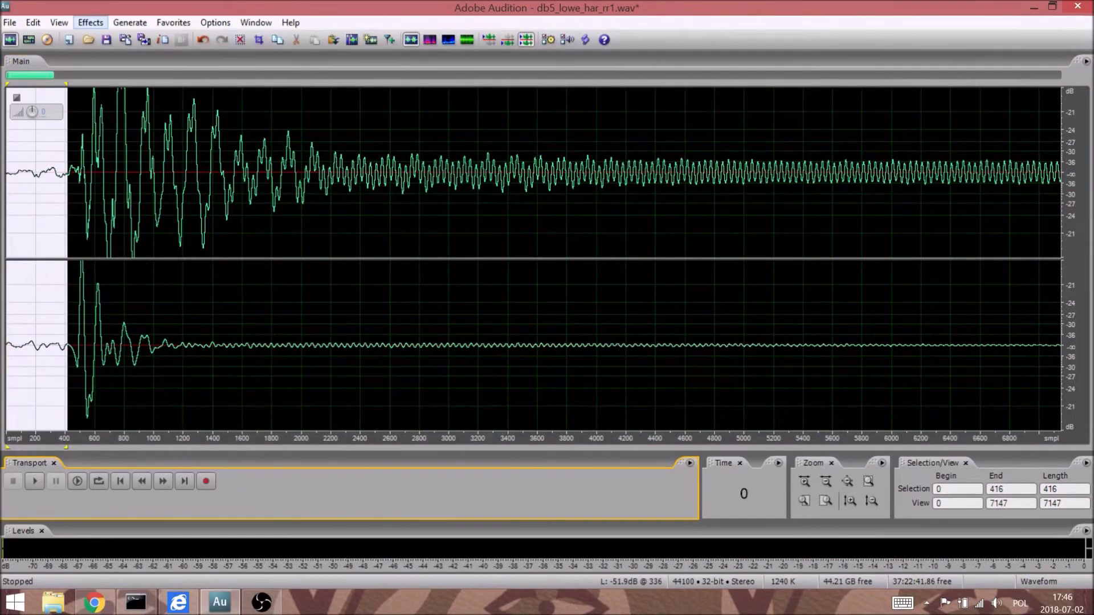
# - Normalize the selected pre-onset noise to 0 dB for a playback check, and undo the normalization
pyautogui.click(90, 23)
pyautogui.moveTo(78, 112)
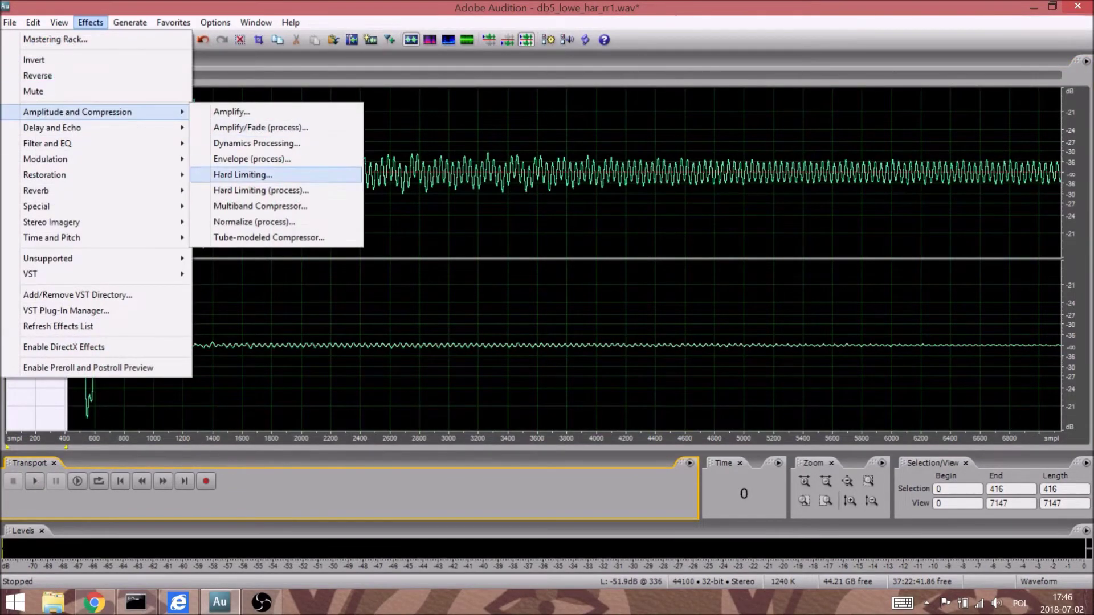
pyautogui.click(252, 222)
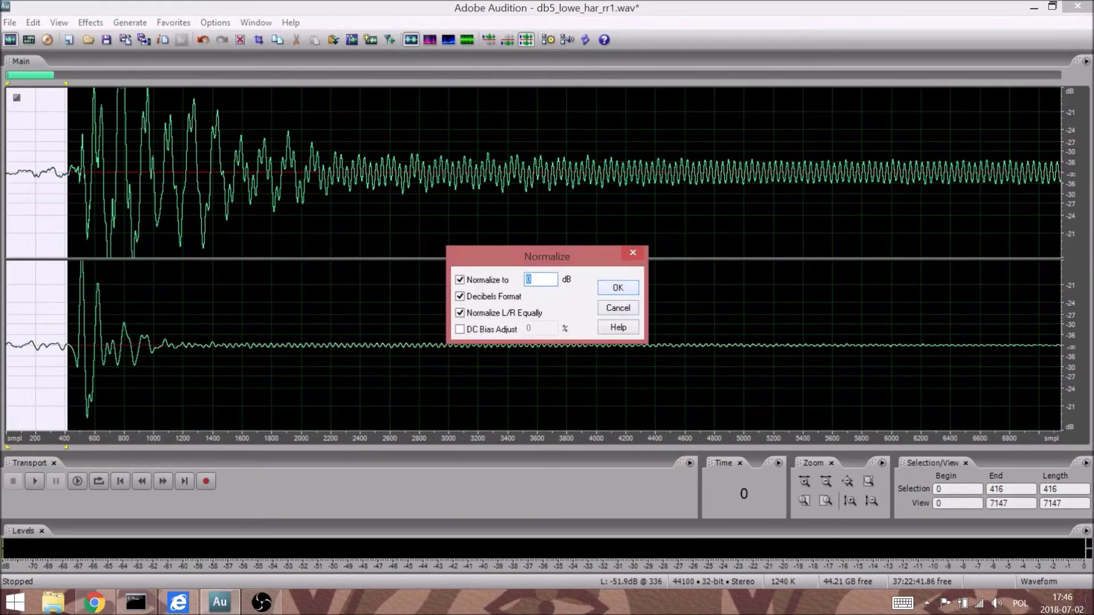
pyautogui.press('Return')
pyautogui.press('space')
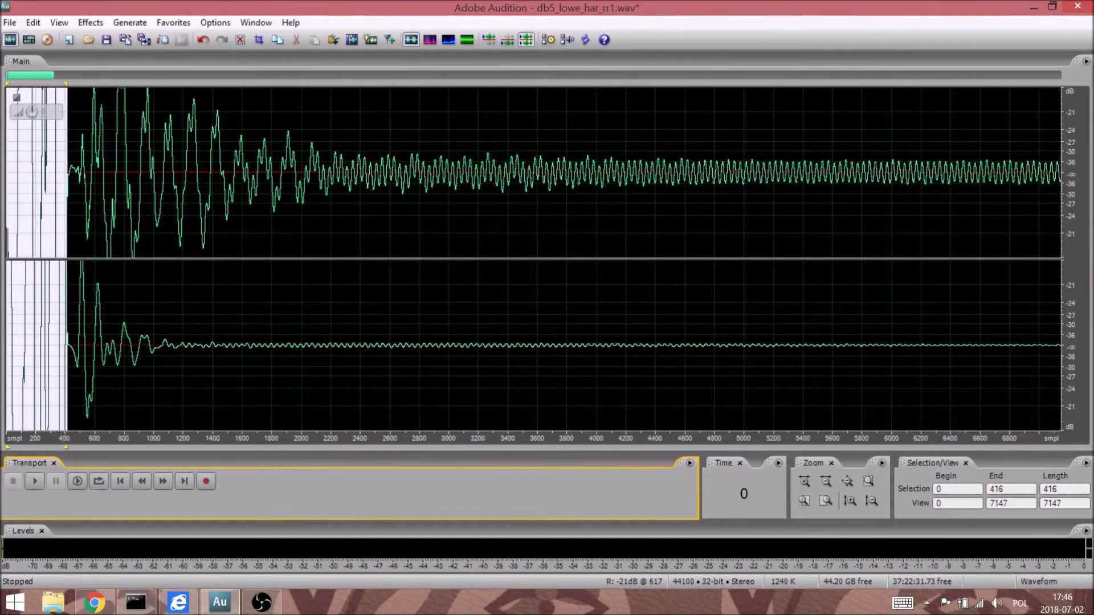
pyautogui.hotkey('ctrl', 'z')
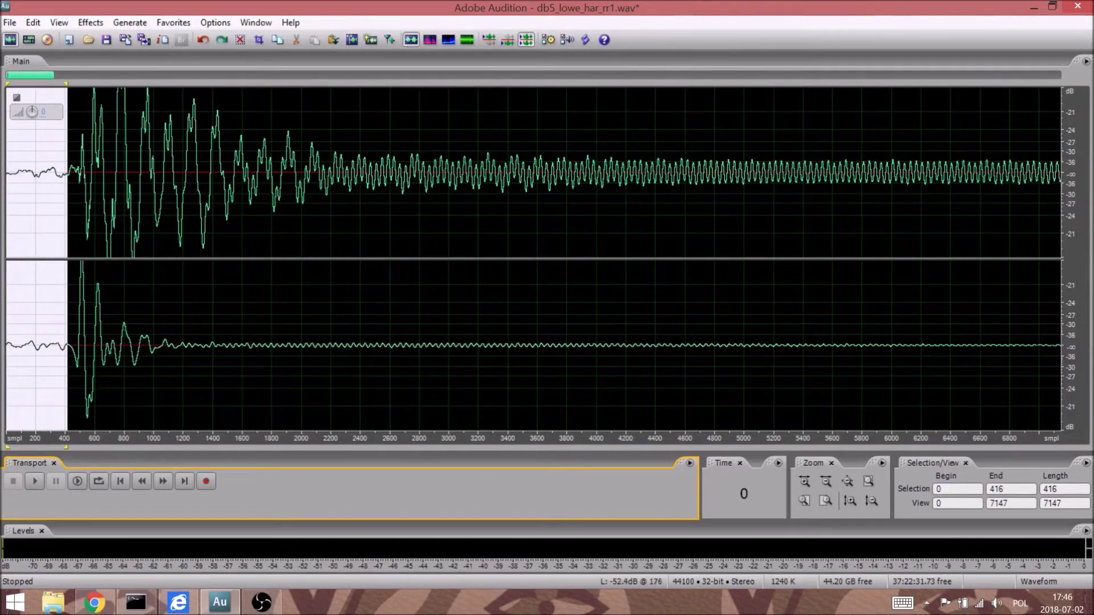
# - Apply an Envelope rising from 0% to 100% to the first 8 samples of db5_lowe_har_rr1.wav so both channels start at zero
pyautogui.click(7, 345)
pyautogui.click(804, 501)
pyautogui.click(804, 501)
pyautogui.click(804, 501)
pyautogui.click(850, 501)
pyautogui.click(850, 501)
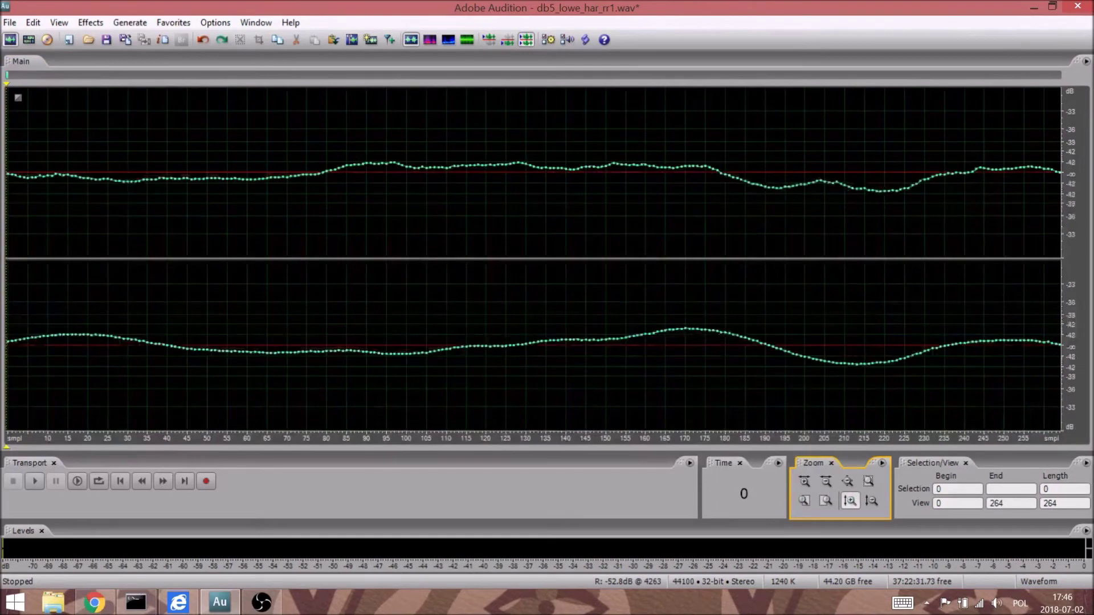
pyautogui.click(851, 501)
pyautogui.click(851, 501)
pyautogui.click(851, 501)
pyautogui.moveTo(57, 345); pyautogui.dragTo(7, 345)
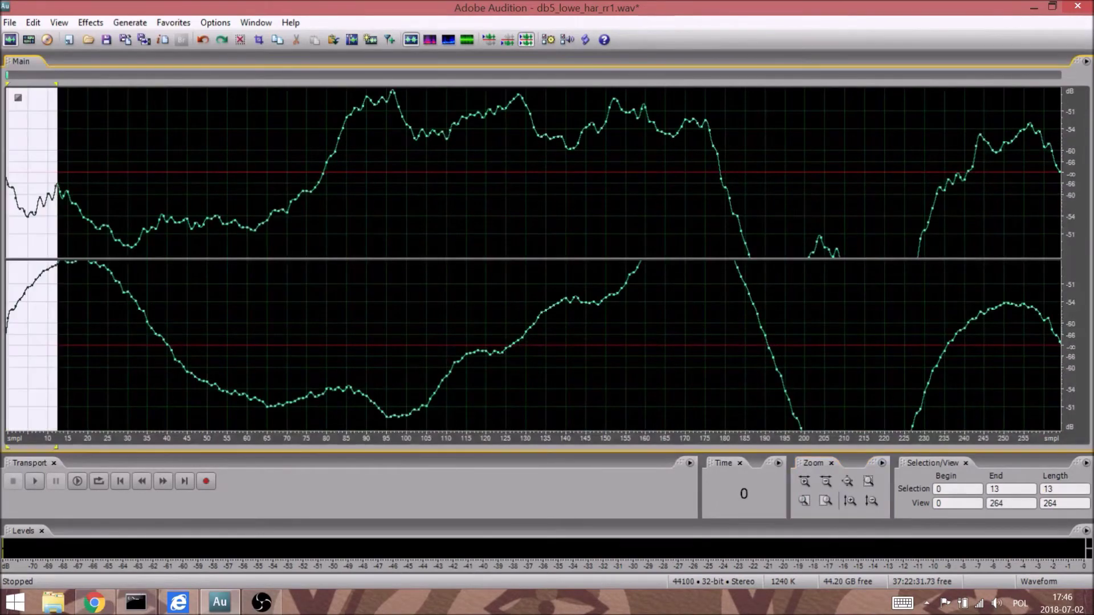
pyautogui.moveTo(39, 240); pyautogui.dragTo(6, 240)
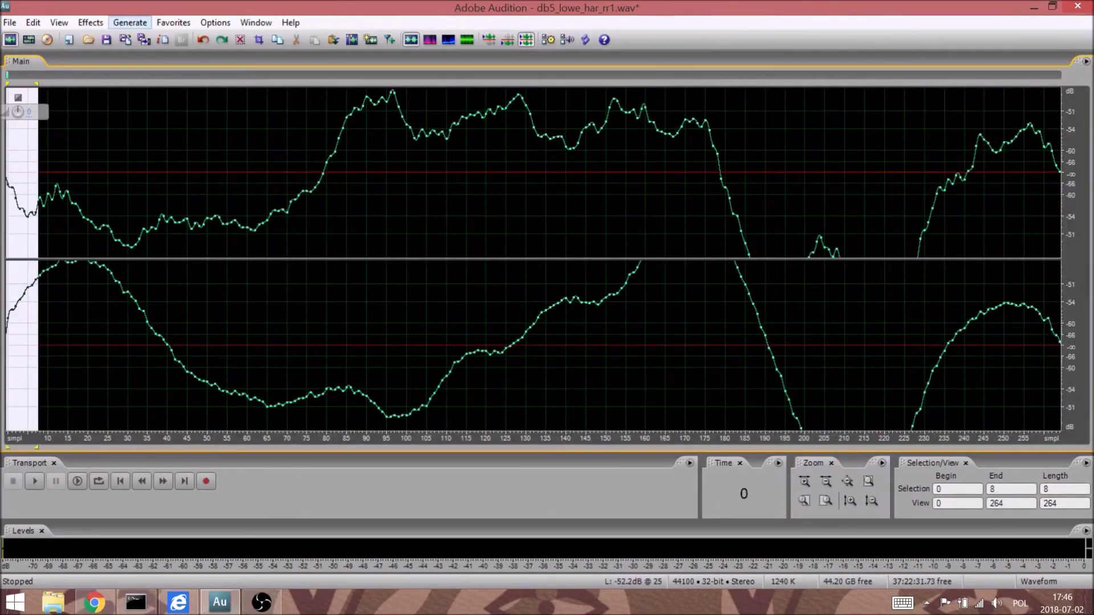
pyautogui.click(91, 23)
pyautogui.moveTo(85, 112)
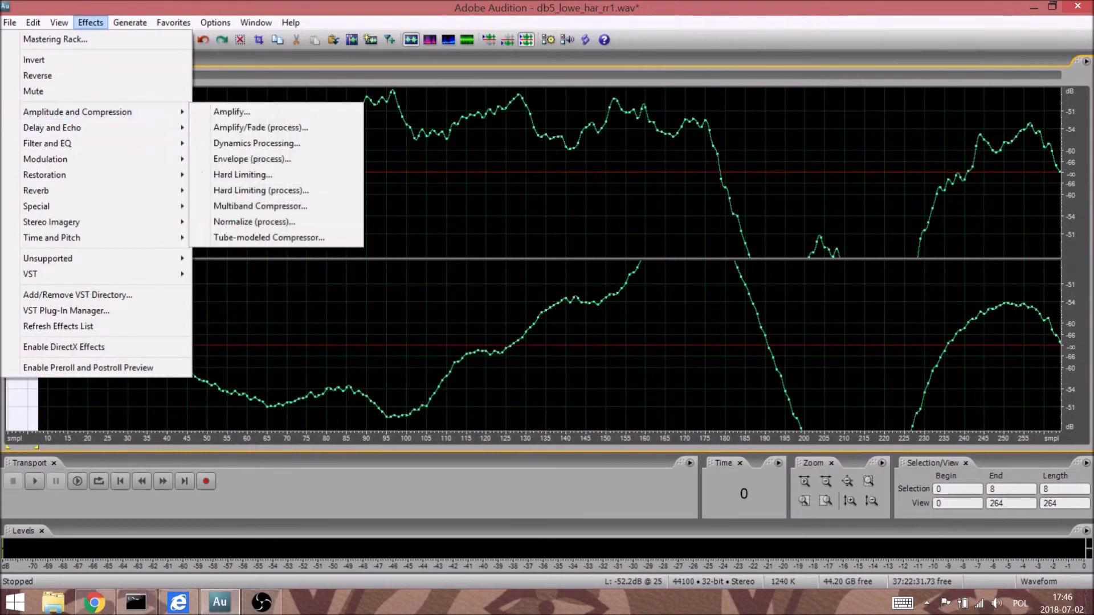
pyautogui.click(252, 159)
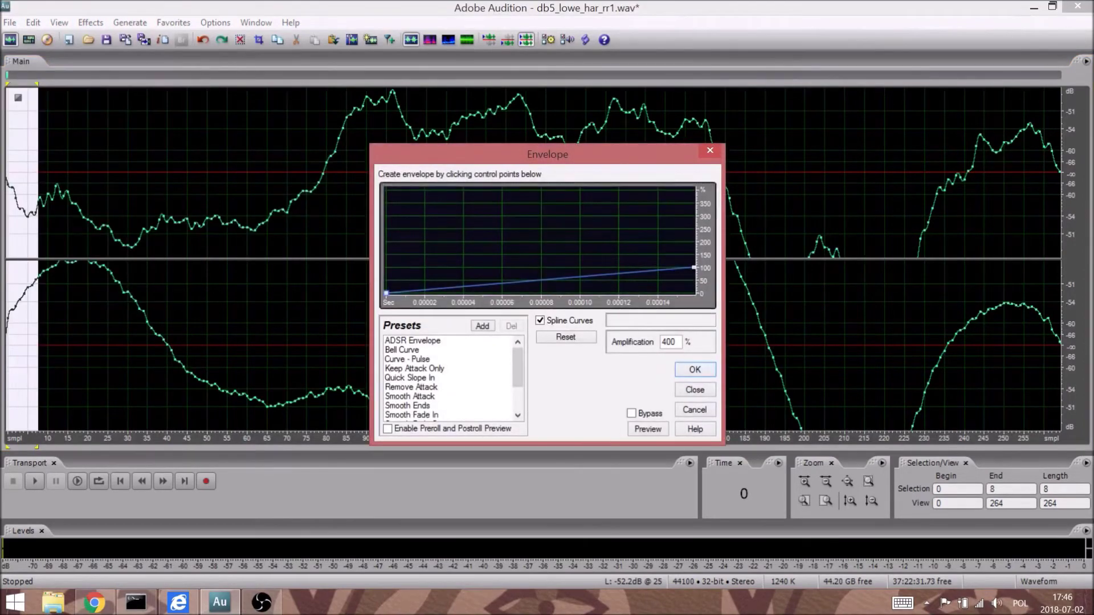
pyautogui.press('Return')
pyautogui.click(111, 342)
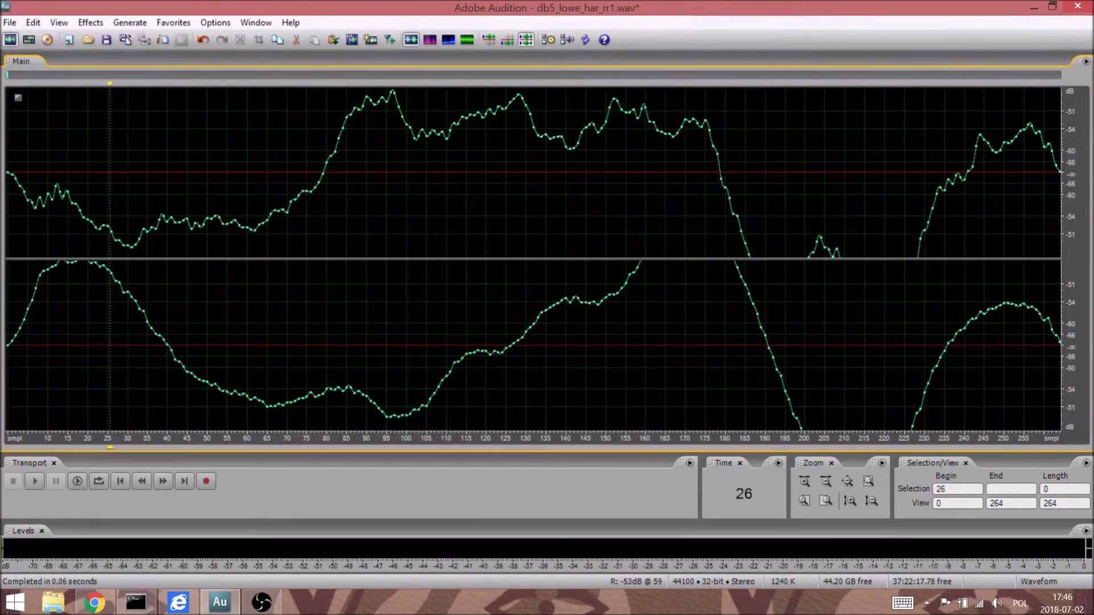
pyautogui.click(848, 481)
pyautogui.click(78, 228)
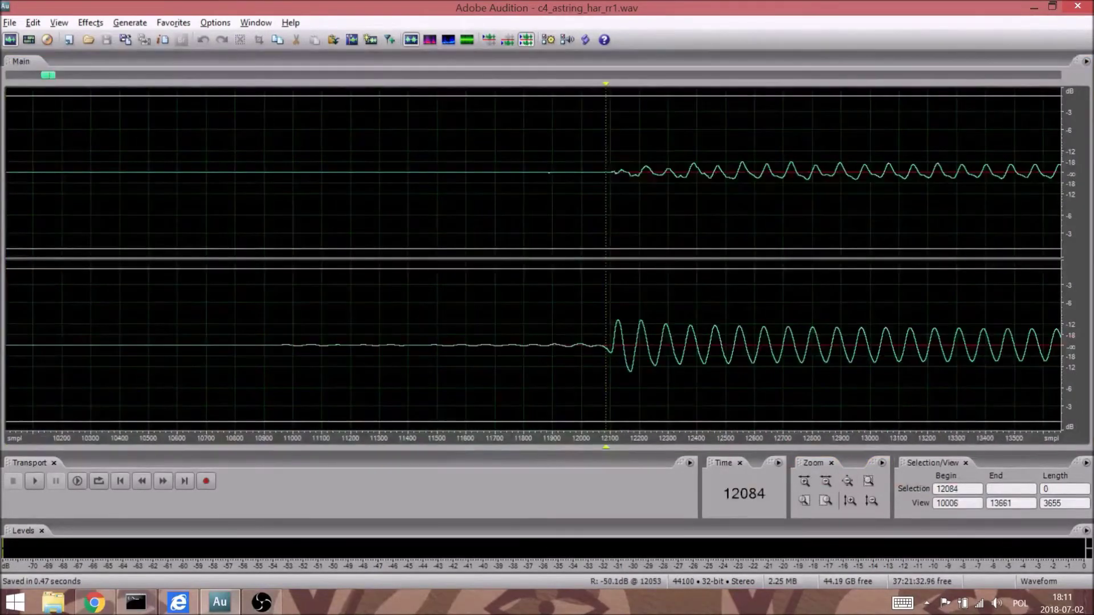
# - Delete the lead-in of c4_astring_har_rr1.wav up to about sample 11585, roughly 500 samples before the note's onset
pyautogui.click(458, 342)
pyautogui.press('Right')
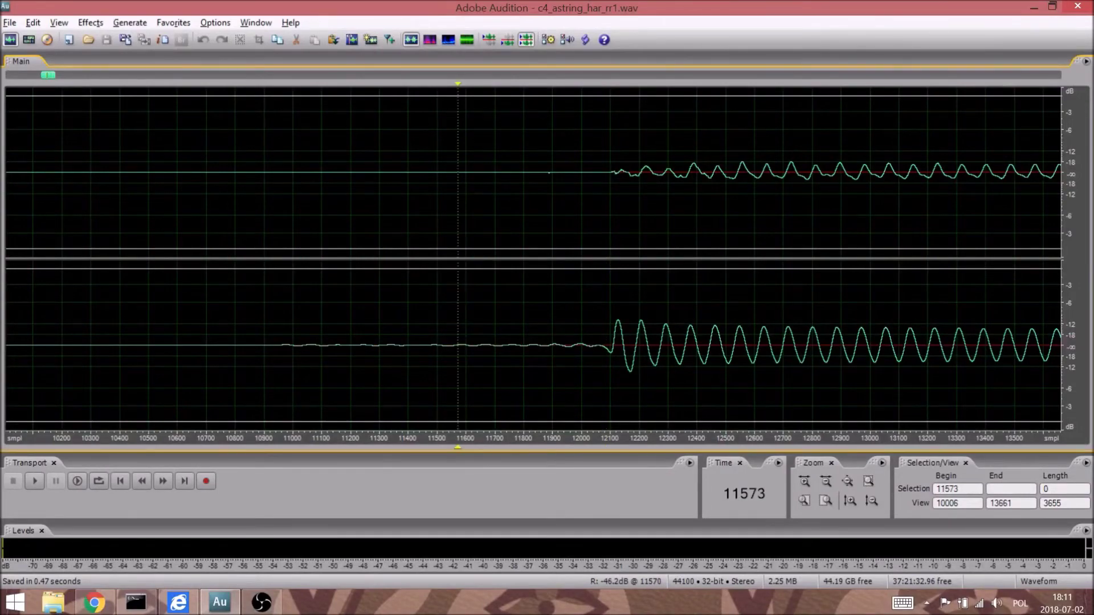
pyautogui.press('Right')
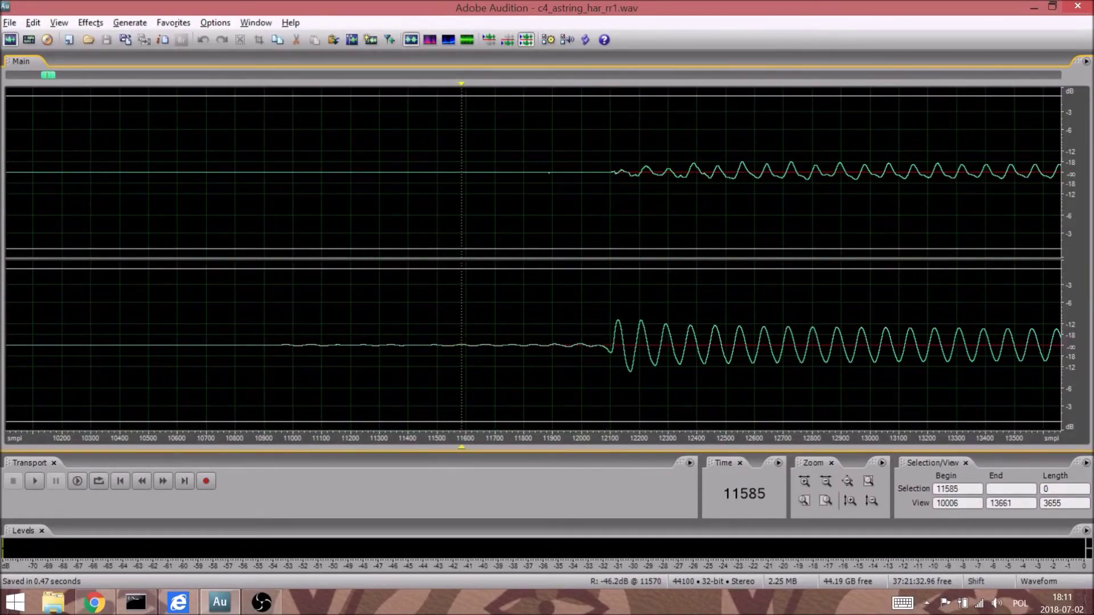
pyautogui.hotkey('shift', 'Home')
pyautogui.press('Delete')
# - Reapply the last rising Envelope to the first few samples of the trimmed c4_astring_har_rr1.wav
pyautogui.hotkey('shift', 'Right')
pyautogui.hotkey('shift', 'Right')
pyautogui.hotkey('shift', 'Right')
pyautogui.hotkey('shift', 'Right')
pyautogui.hotkey('shift', 'Right')
pyautogui.hotkey('shift', 'Right')
pyautogui.hotkey('shift', 'Right')
pyautogui.press('F3')
# - Close c4_astring_har_rr1.wav and save its changes
pyautogui.click(391, 344)
pyautogui.hotkey('ctrl', 'w')
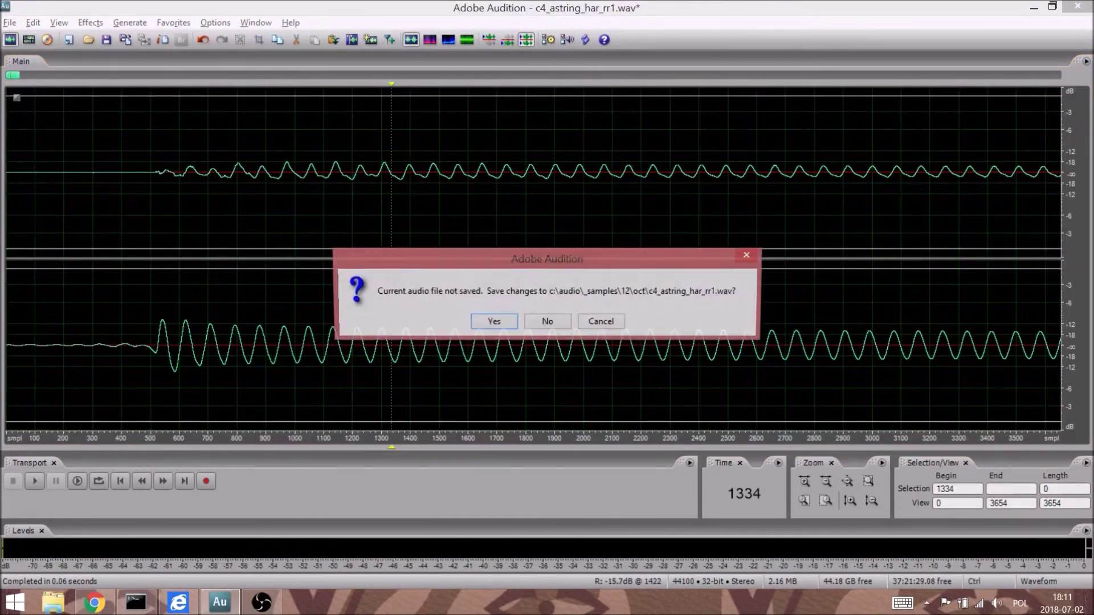
pyautogui.press('Return')
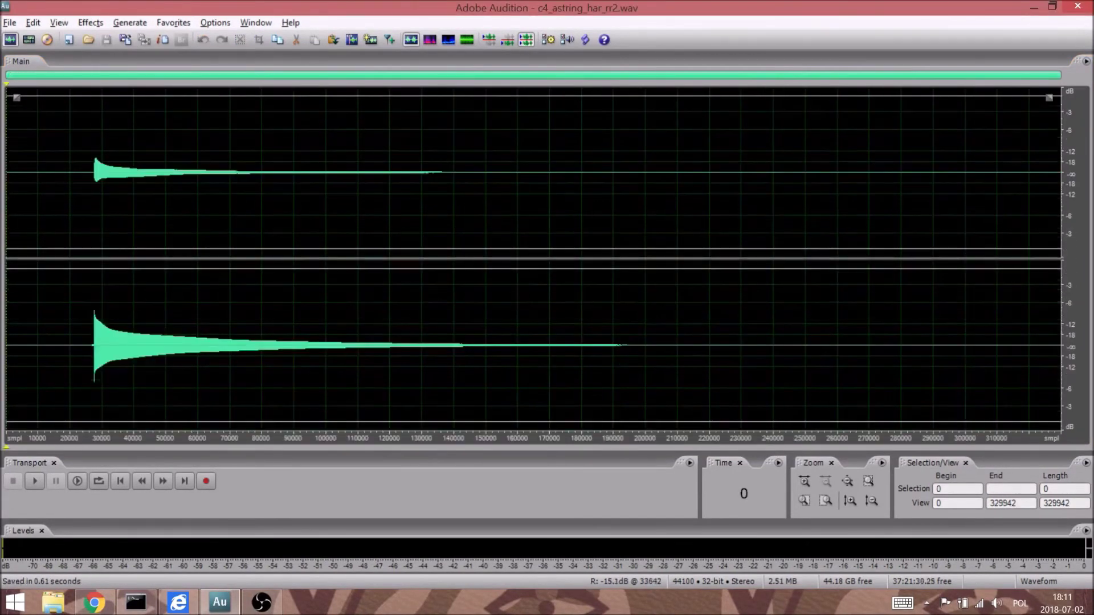
# - Locate the note's onset at sample 27558 in c4_astring_har_rr2.wav and place the cursor about 500 samples before it
pyautogui.click(92, 345)
pyautogui.click(94, 345)
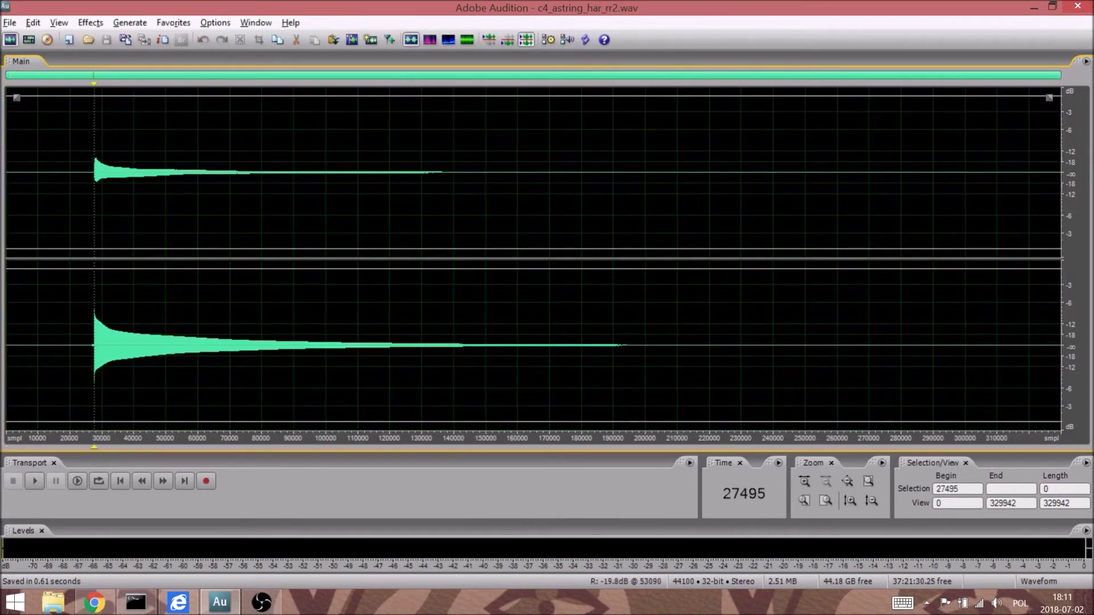
pyautogui.click(804, 501)
pyautogui.click(804, 501)
pyautogui.click(804, 501)
pyautogui.click(804, 501)
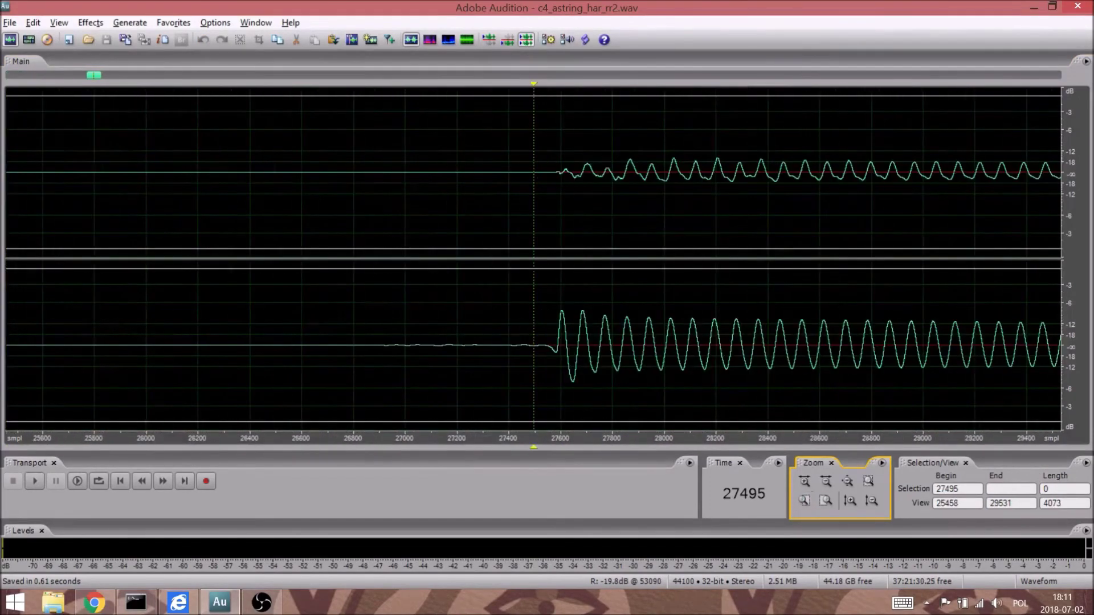
pyautogui.click(550, 345)
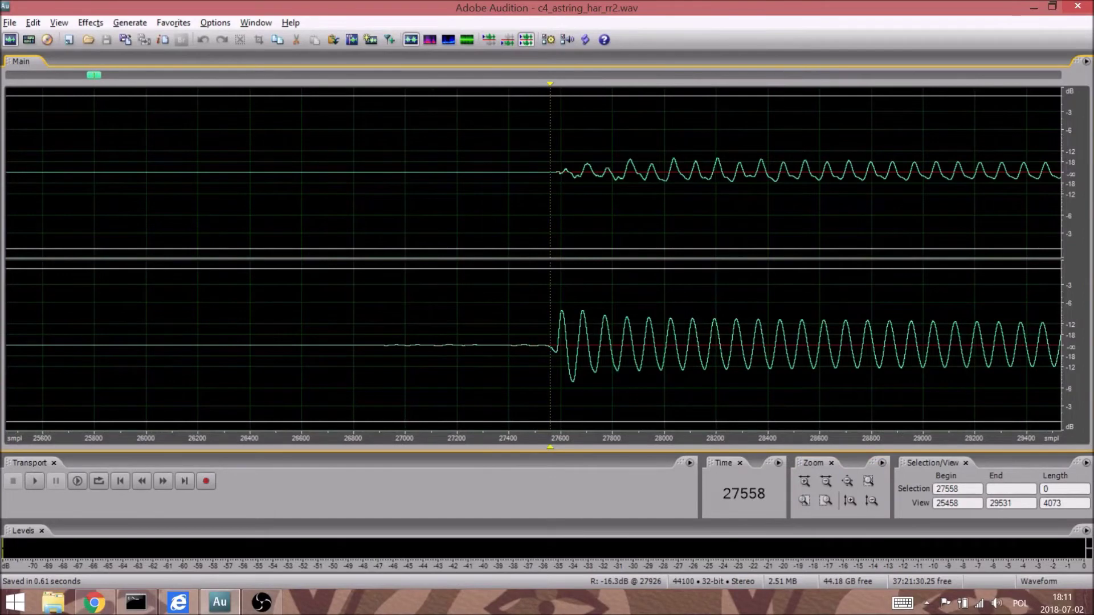
pyautogui.click(804, 501)
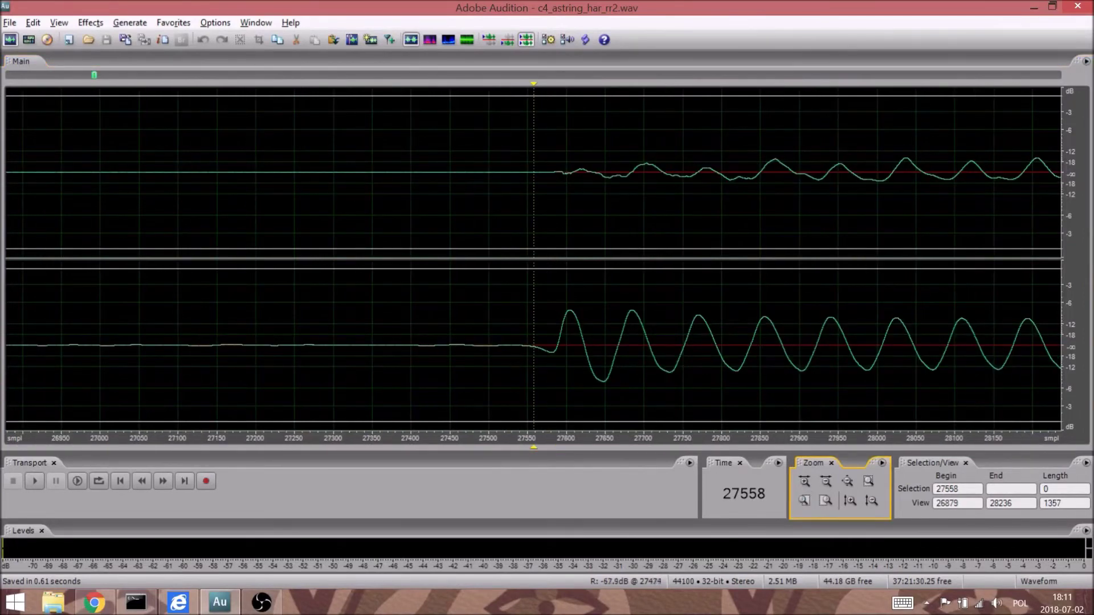
pyautogui.click(143, 346)
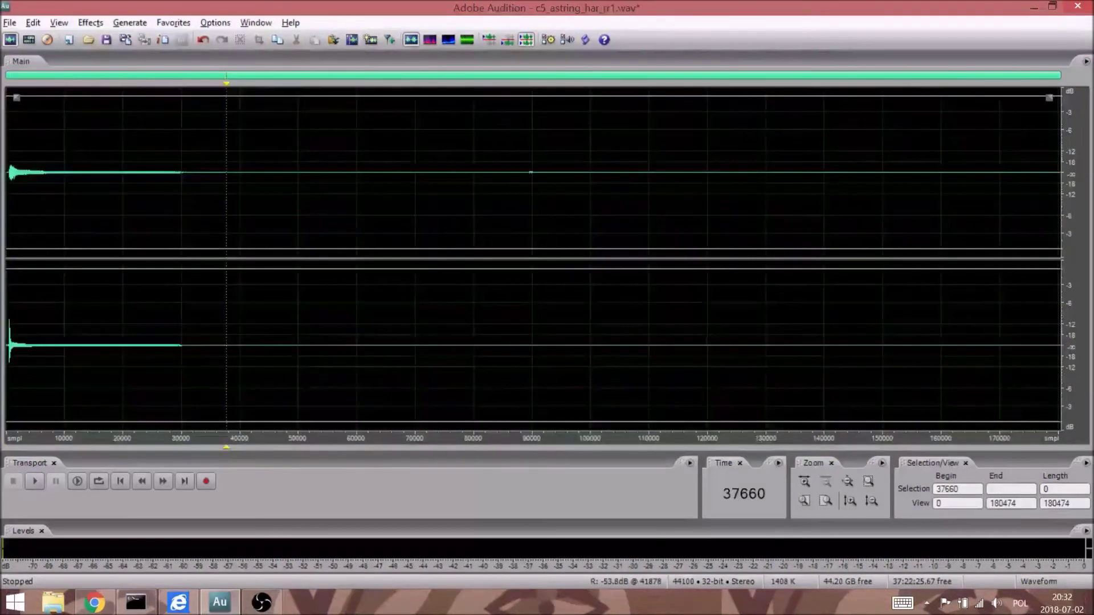
# - Play back the tail of c5_astring_har_rr1.wav from sample 37660 and select the audible noise from sample 88892 to 90604
pyautogui.press('space')
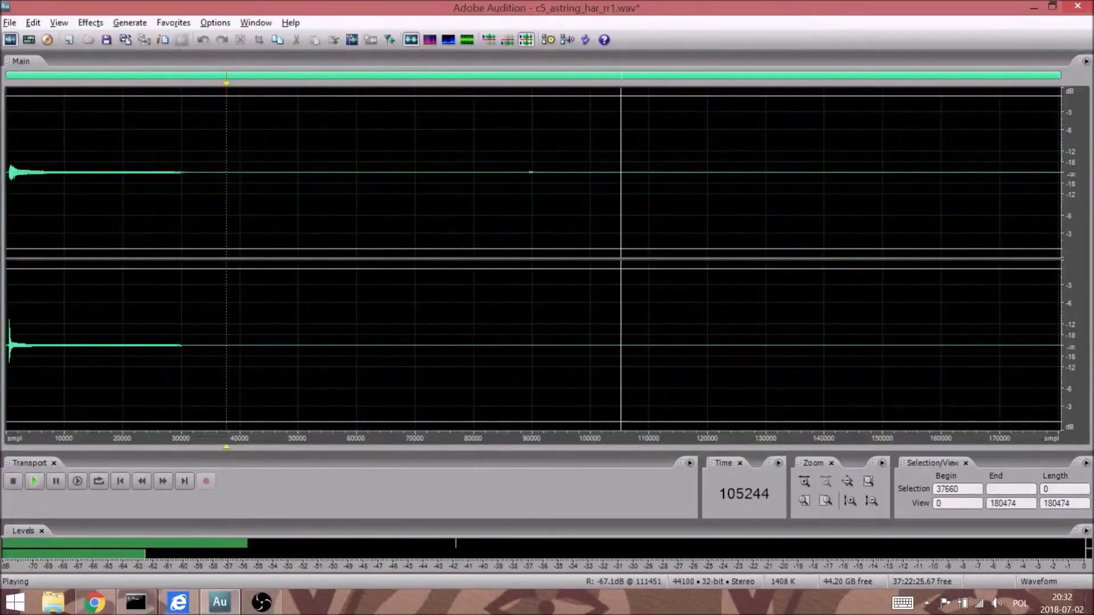
pyautogui.press('space')
pyautogui.moveTo(526, 194); pyautogui.dragTo(536, 194)
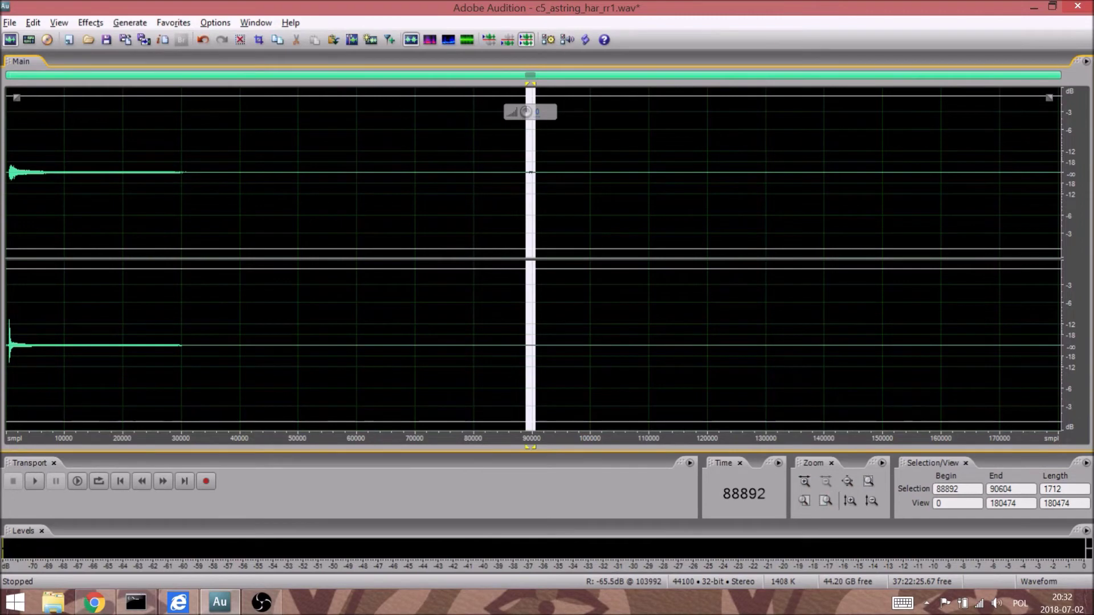
# - Move the start of the noise selection to sample 89360, at a zero crossing in both channels before the noise
pyautogui.click(867, 481)
pyautogui.click(850, 501)
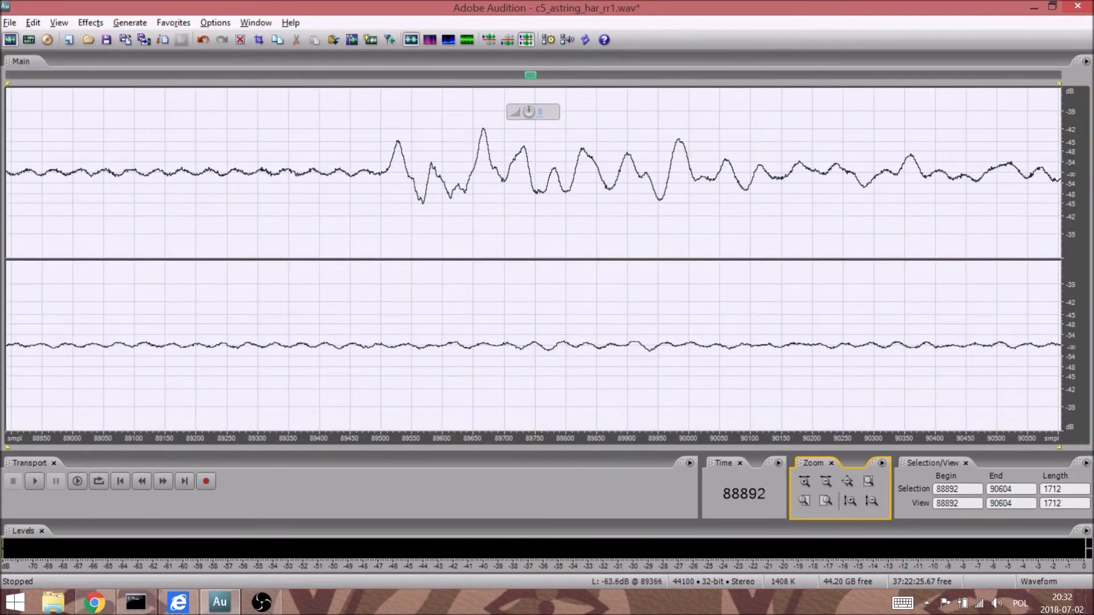
pyautogui.moveTo(7, 171); pyautogui.dragTo(304, 171)
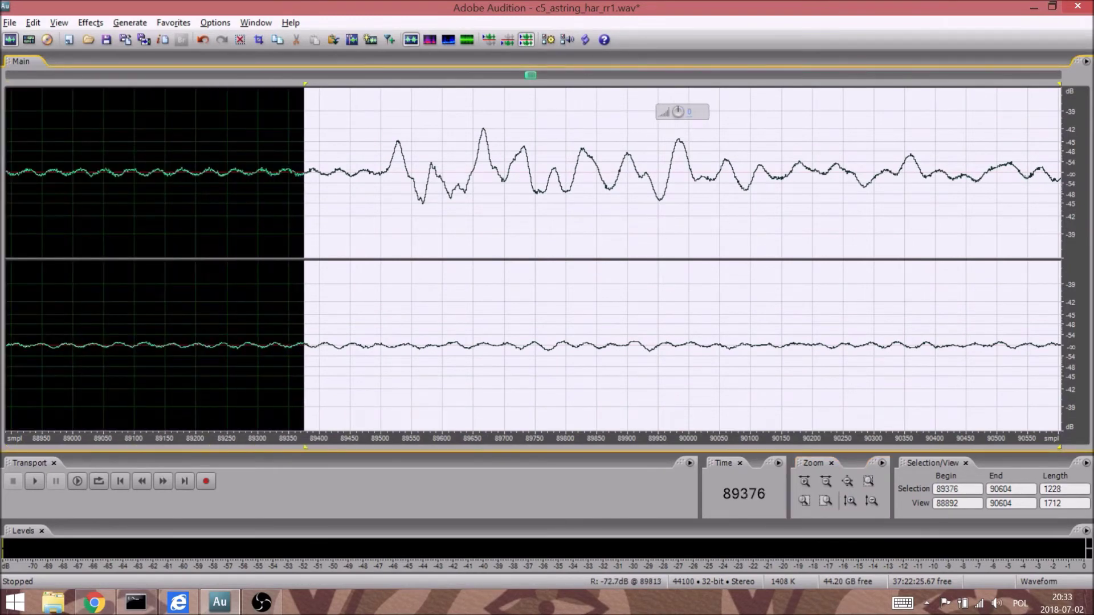
pyautogui.click(804, 501)
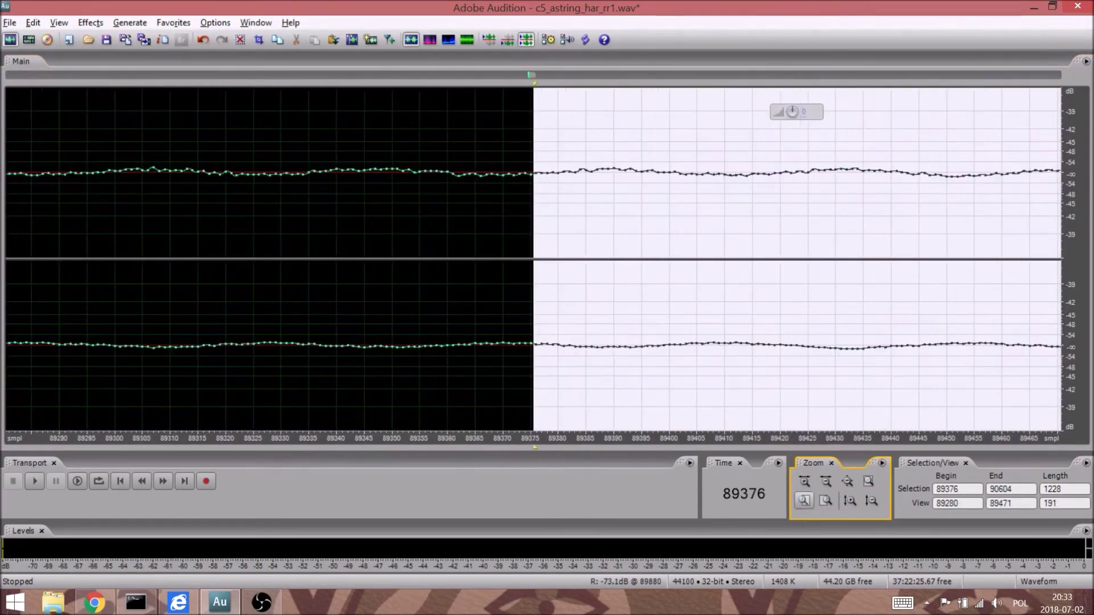
pyautogui.click(849, 501)
pyautogui.click(849, 501)
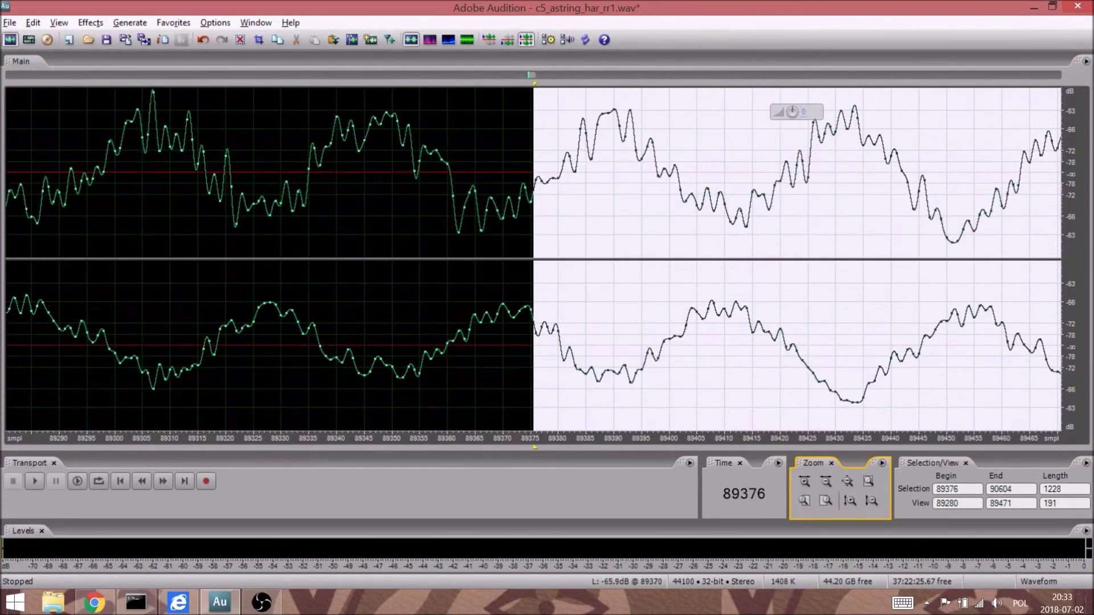
pyautogui.moveTo(534, 171); pyautogui.dragTo(445, 171)
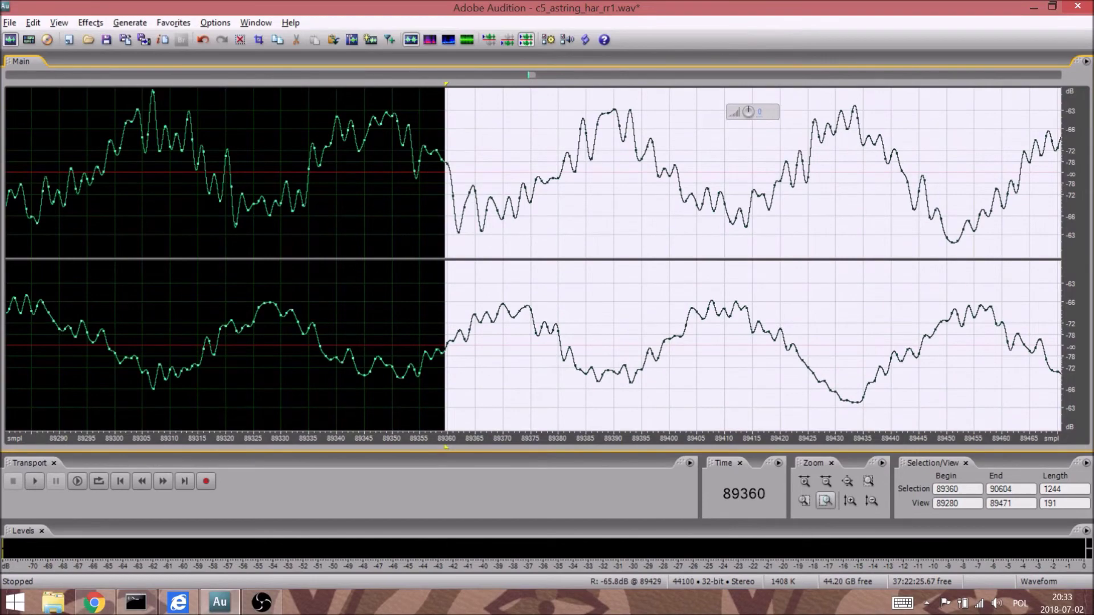
# - Extend the end of the noise selection to sample 90620 and delete the selected audio
pyautogui.click(825, 501)
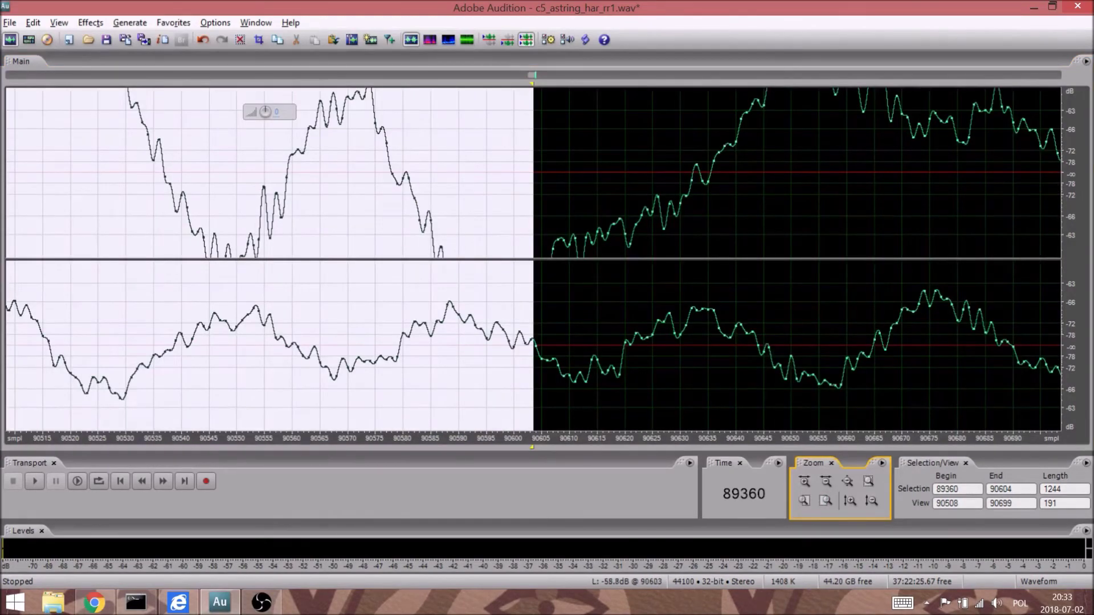
pyautogui.moveTo(534, 171); pyautogui.dragTo(623, 171)
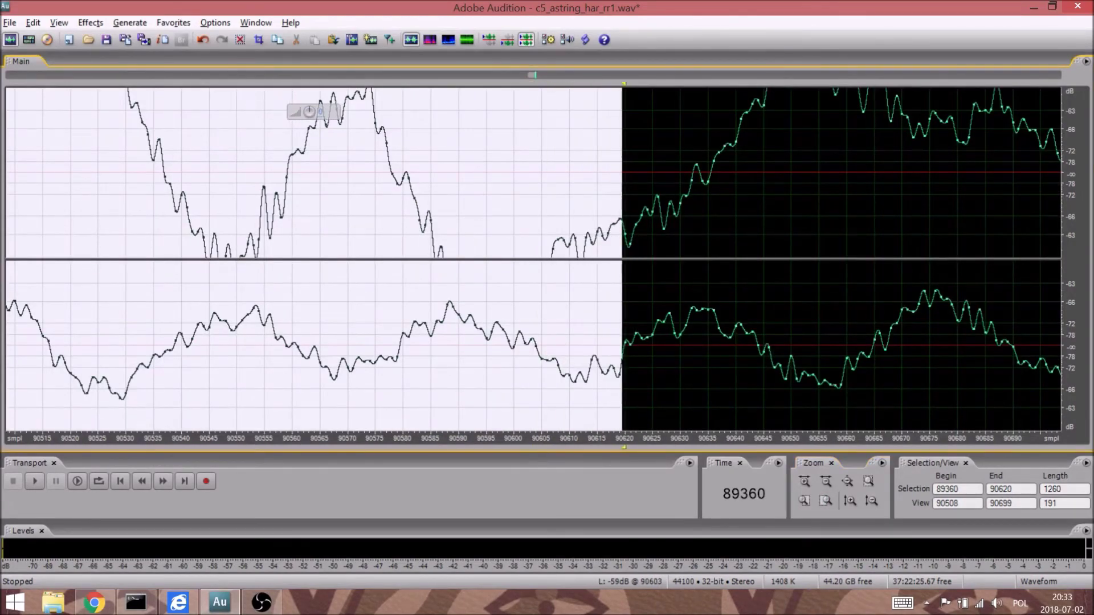
pyautogui.press('Delete')
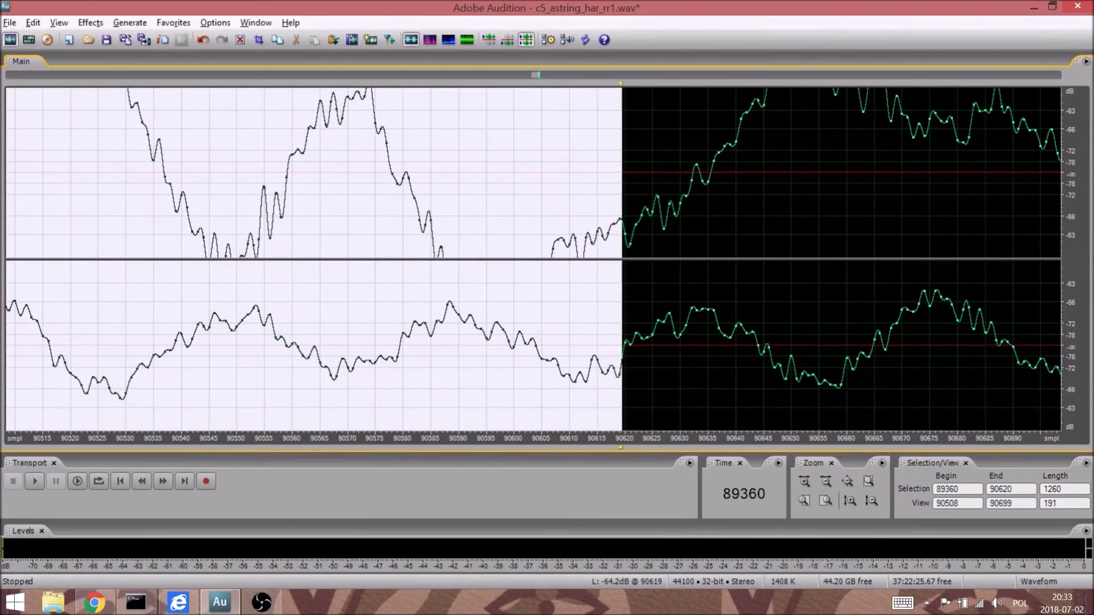
# - Play back c5_astring_har_rr1.wav from about sample 67145 to check the tail across the cut
pyautogui.click(826, 482)
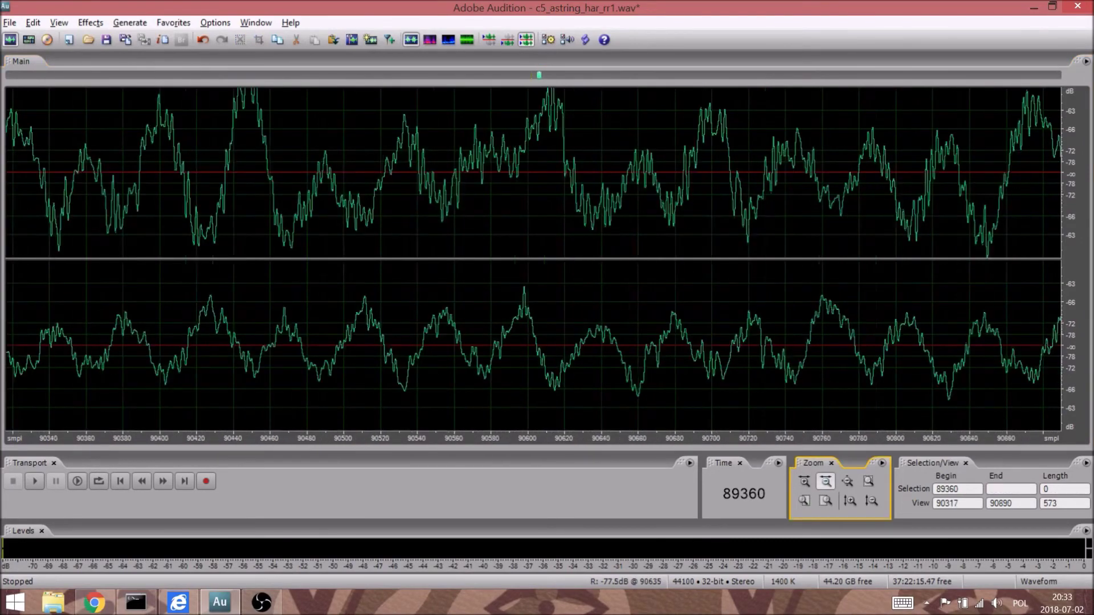
pyautogui.click(826, 481)
pyautogui.click(826, 482)
pyautogui.click(848, 481)
pyautogui.click(402, 171)
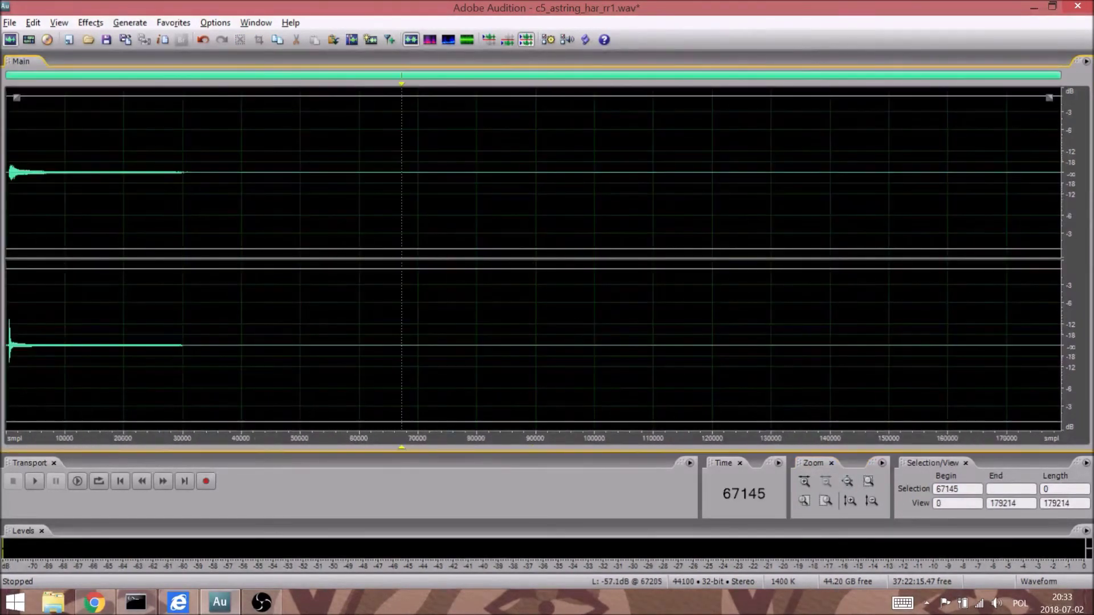
pyautogui.press('space')
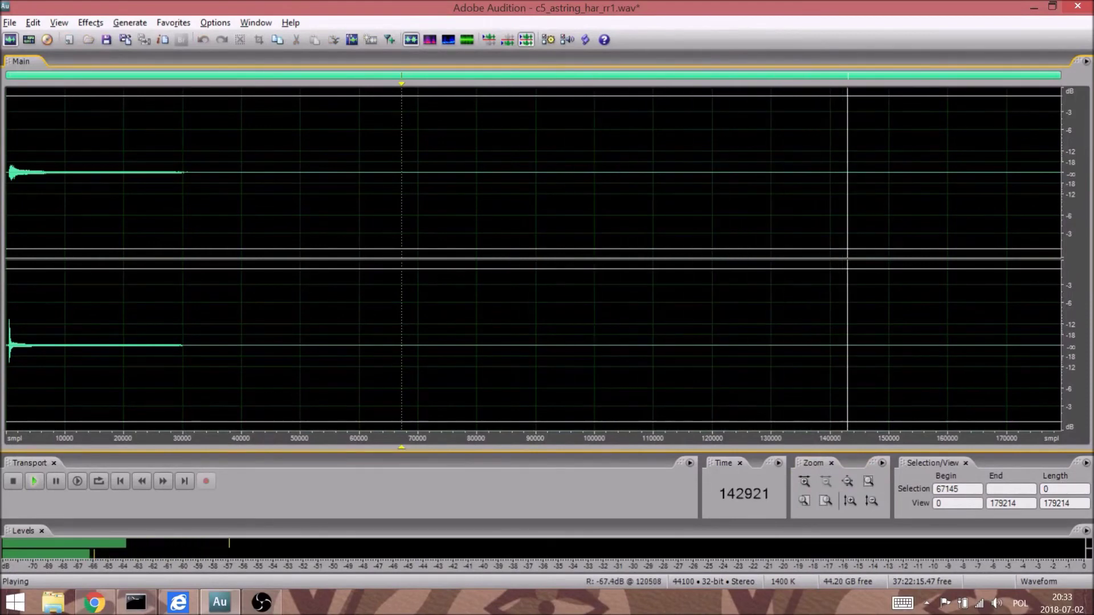
pyautogui.press('space')
# - Fade out the tail of c5_astring_har_rr1.wav from about sample 93371 to the end with an amplitude effect
pyautogui.moveTo(1060, 171); pyautogui.dragTo(556, 171)
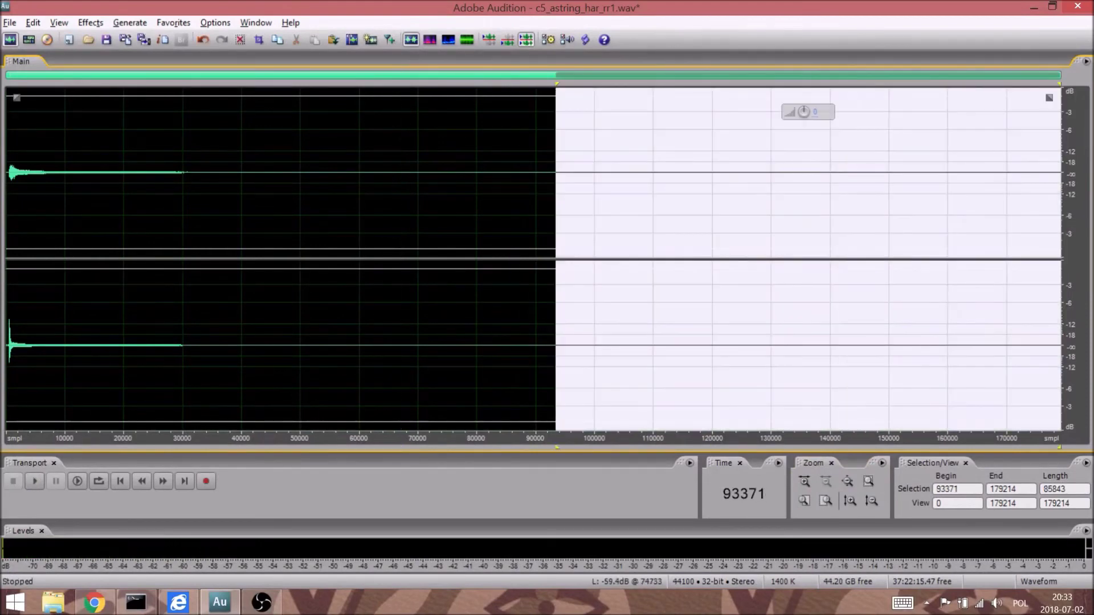
pyautogui.click(90, 23)
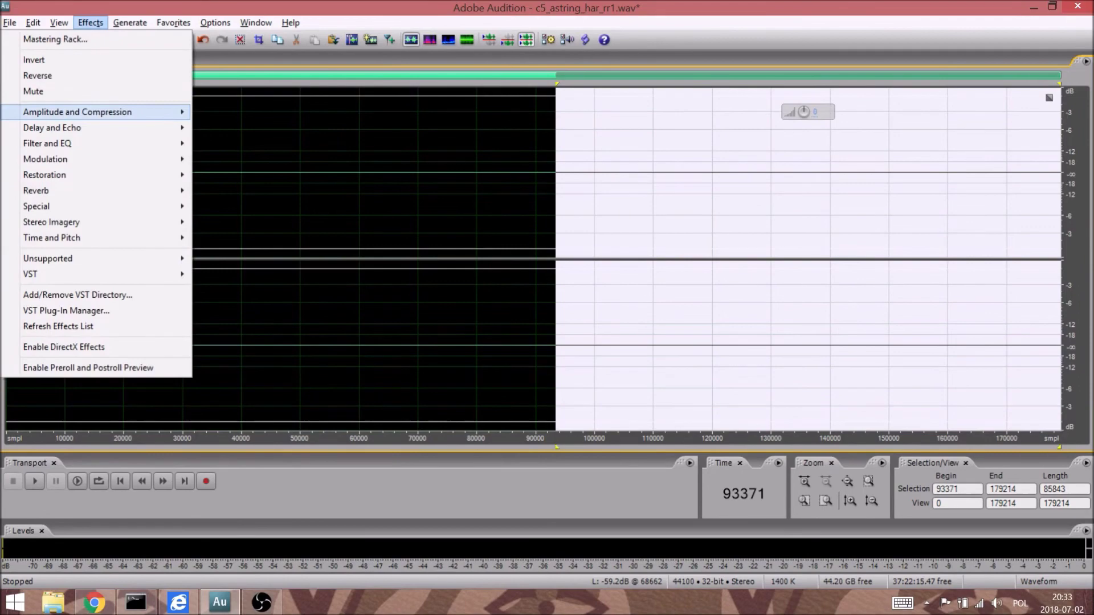
pyautogui.moveTo(102, 112)
pyautogui.click(261, 128)
pyautogui.press('Return')
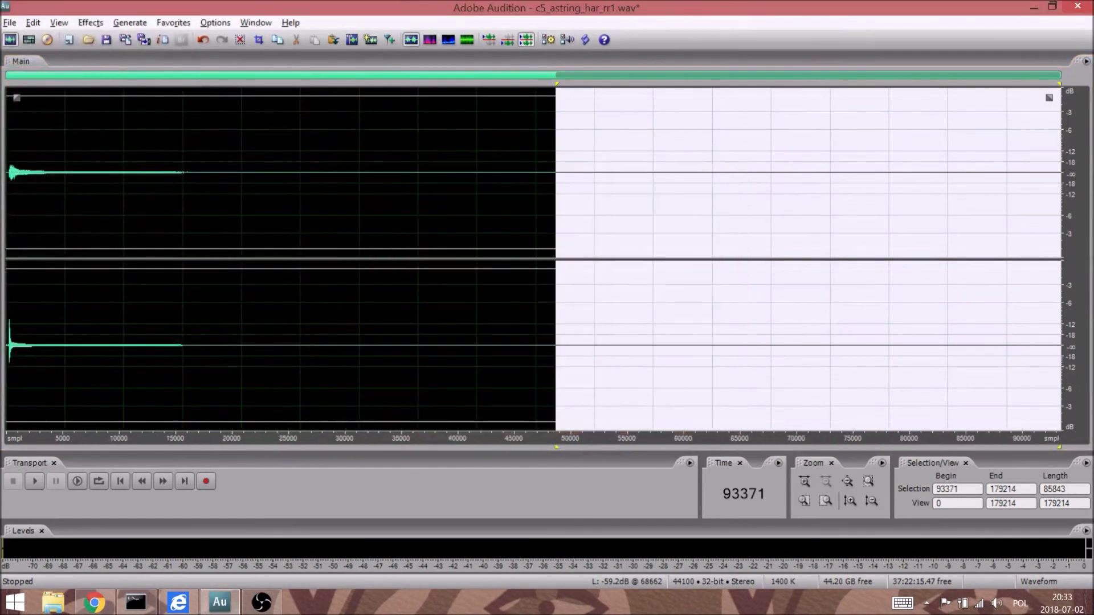
# - Close c5_astring_har_rr1.wav and save its changes
pyautogui.click(386, 171)
pyautogui.hotkey('ctrl', 'w')
pyautogui.press('Return')
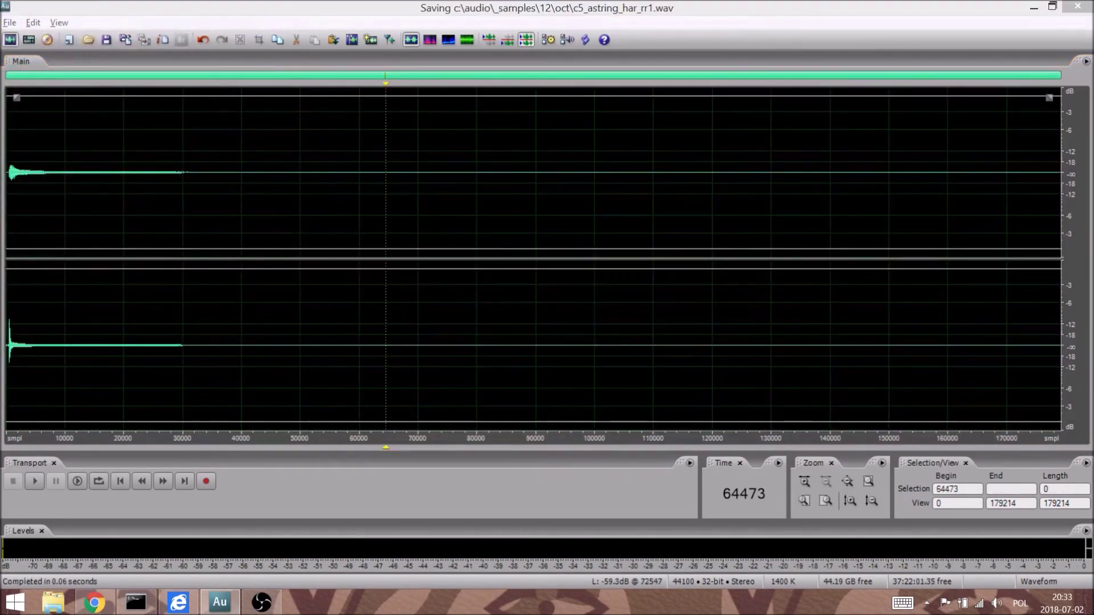
# - Play back the tail of c5_astring_har_rr2.wav and select the noise from about sample 102992 to 104886
pyautogui.click(553, 171)
pyautogui.click(520, 171)
pyautogui.press('space')
pyautogui.press('space')
pyautogui.moveTo(551, 171); pyautogui.dragTo(560, 171)
# - Magnify the noise selection in c5_astring_har_rr2.wav and move its start to sample 103443, just ahead of the noise
pyautogui.click(804, 501)
pyautogui.click(804, 501)
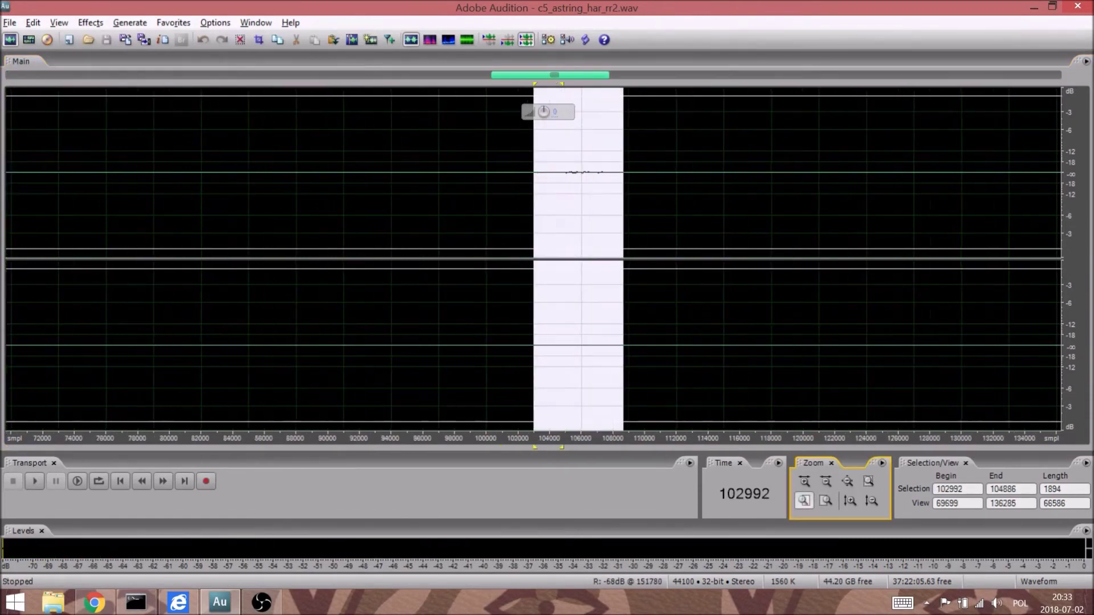
pyautogui.click(850, 501)
pyautogui.click(849, 501)
pyautogui.click(850, 501)
pyautogui.click(850, 500)
pyautogui.click(849, 500)
pyautogui.click(850, 501)
pyautogui.click(850, 501)
pyautogui.click(849, 501)
pyautogui.moveTo(534, 342); pyautogui.dragTo(555, 342)
pyautogui.click(804, 501)
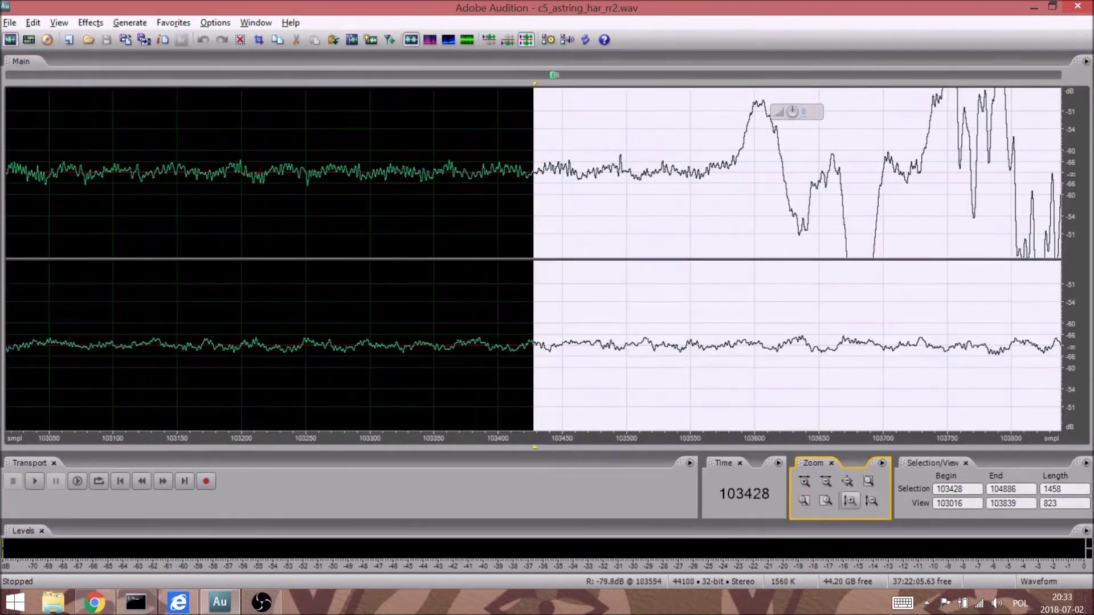
pyautogui.click(849, 501)
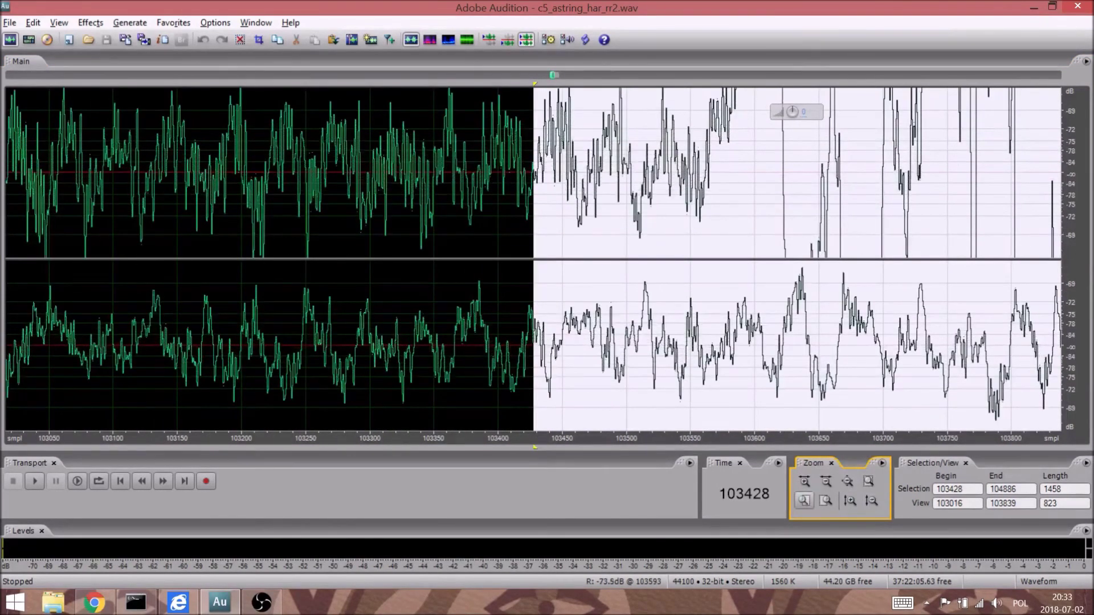
pyautogui.click(804, 501)
pyautogui.moveTo(535, 84); pyautogui.dragTo(708, 83)
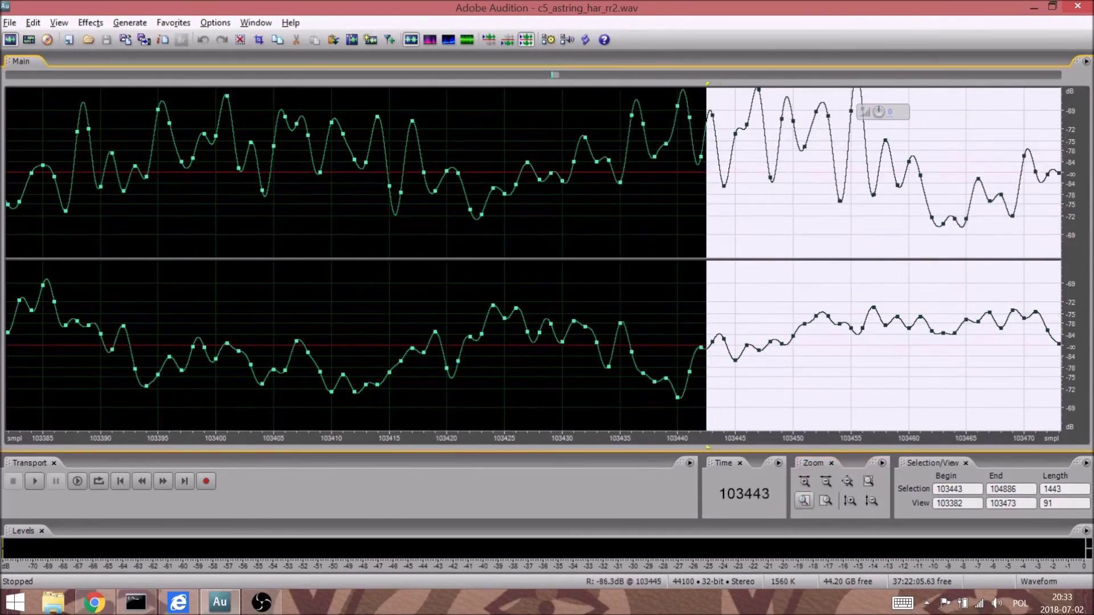
# - Adjust both edges of the noise selection in c5_astring_har_rr2.wav so it runs from sample 103404 to 104968
pyautogui.click(825, 501)
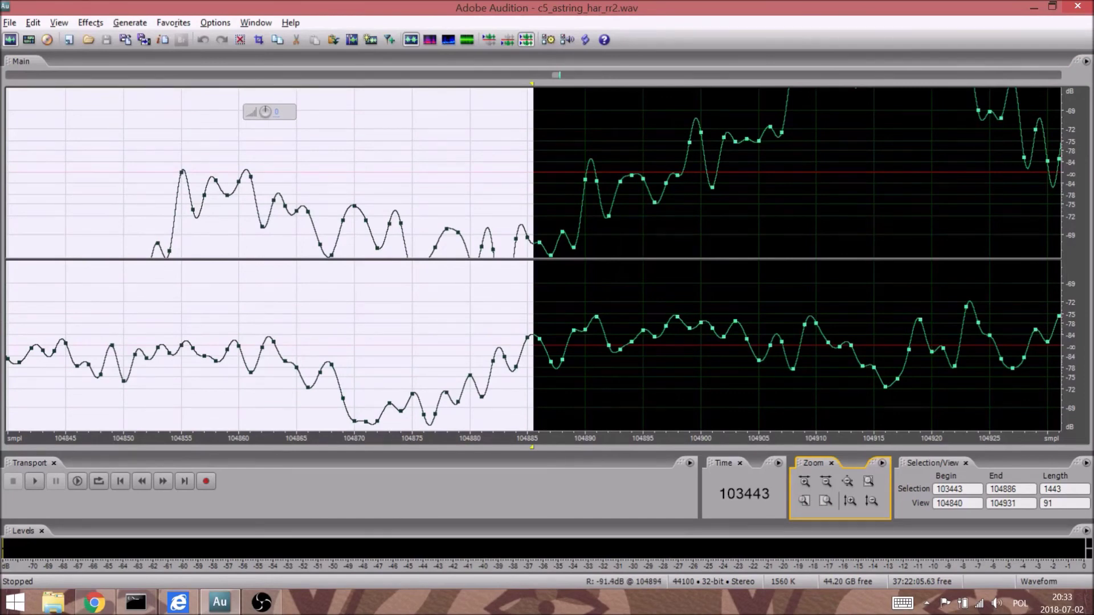
pyautogui.click(825, 482)
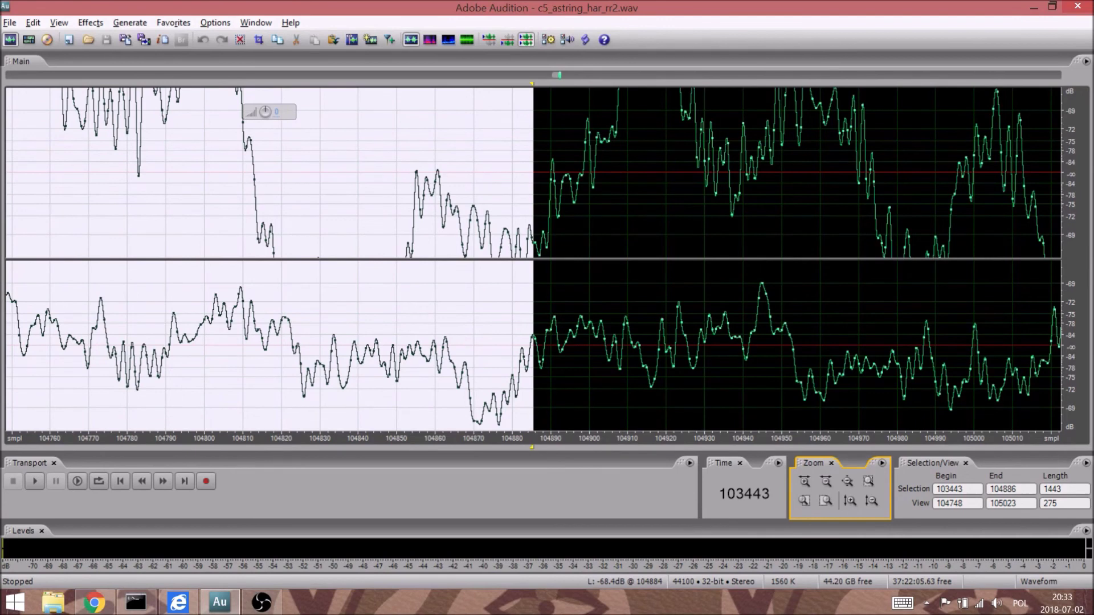
pyautogui.moveTo(533, 84); pyautogui.dragTo(848, 84)
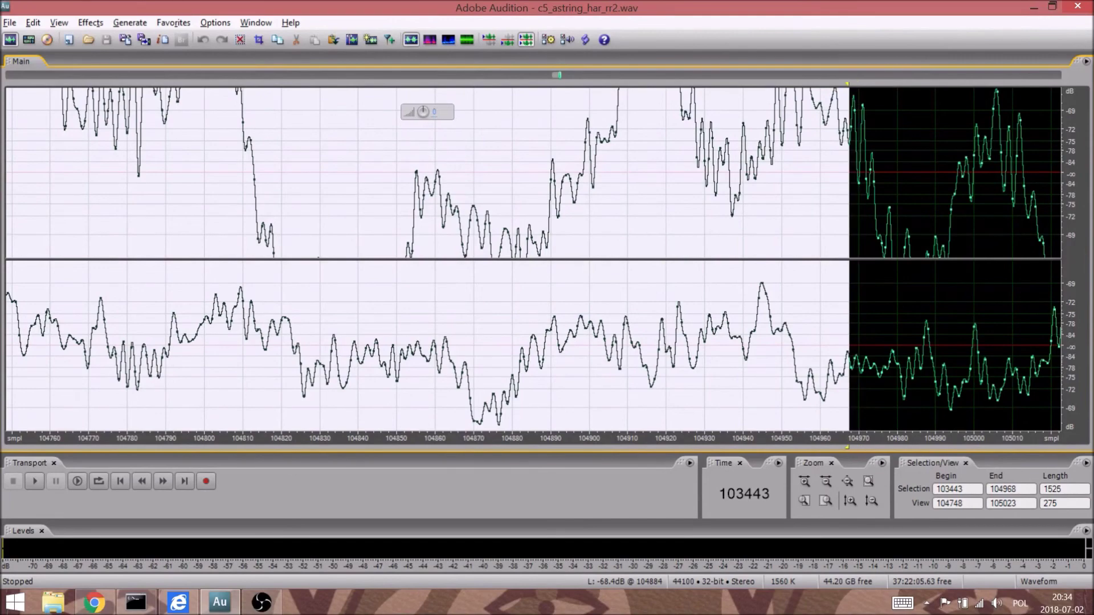
pyautogui.click(804, 501)
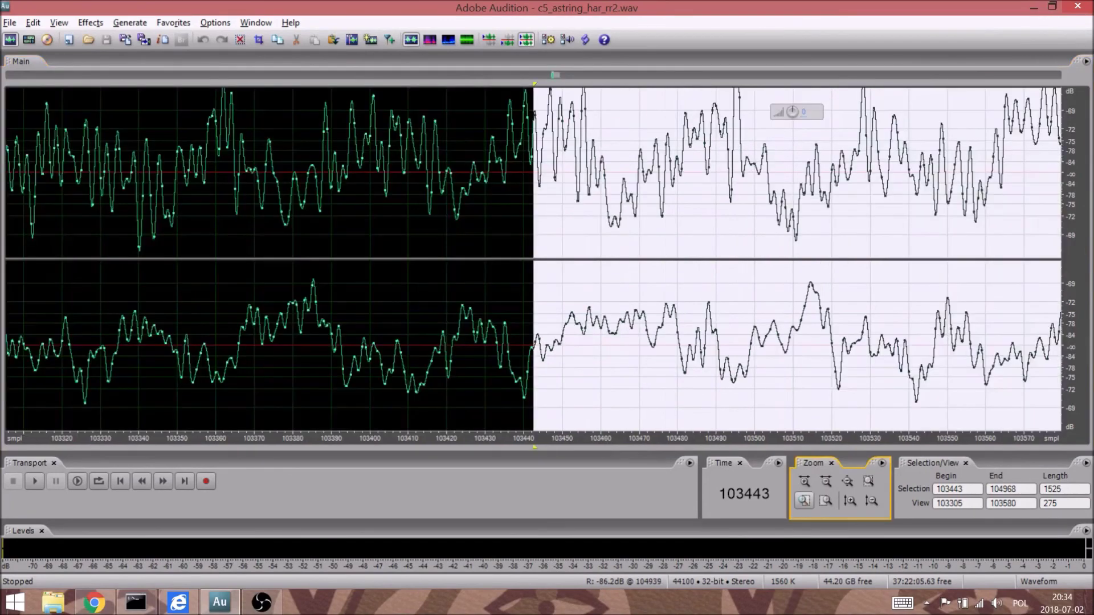
pyautogui.moveTo(535, 84); pyautogui.dragTo(426, 85)
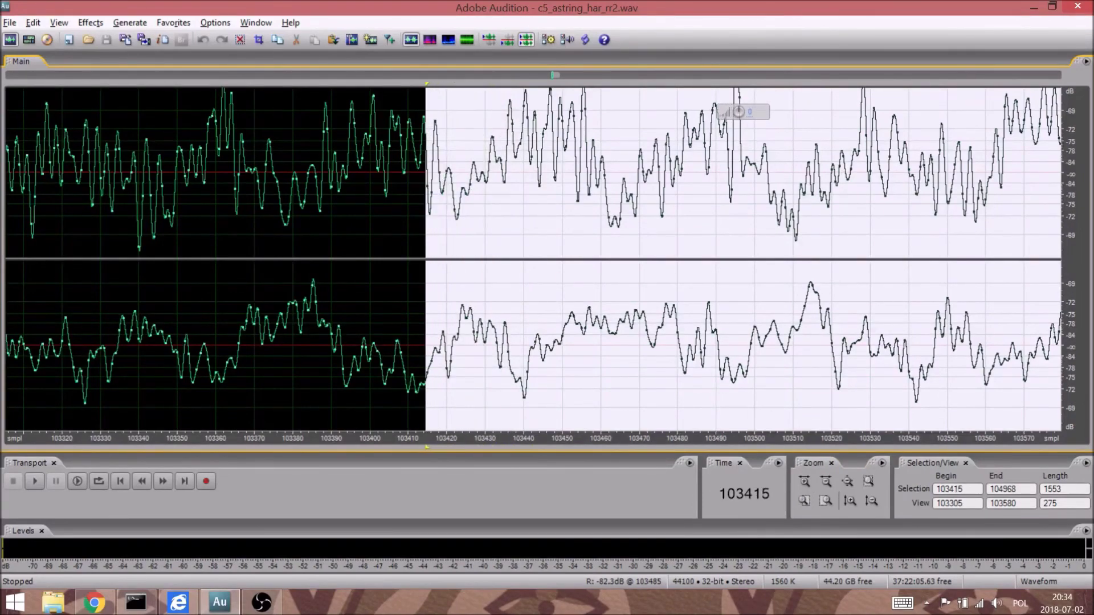
pyautogui.click(826, 501)
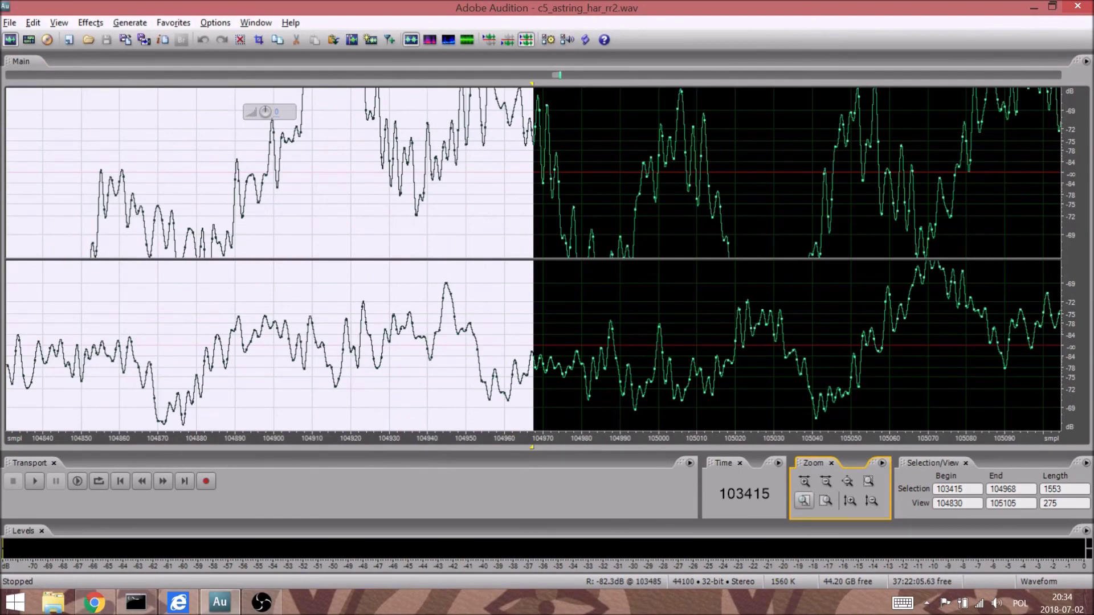
pyautogui.click(804, 501)
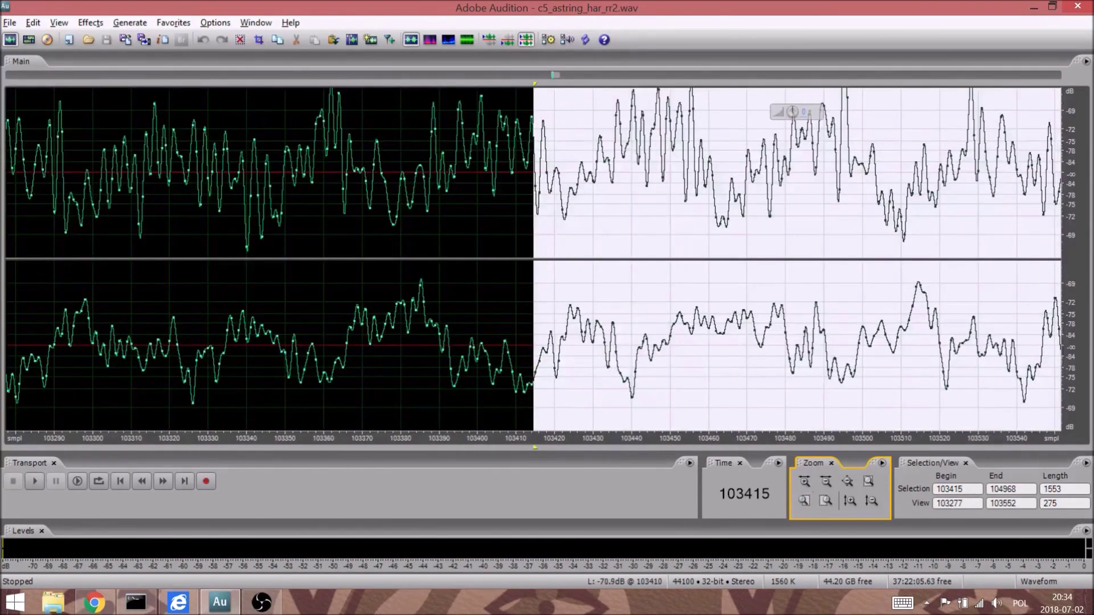
pyautogui.moveTo(534, 85); pyautogui.dragTo(492, 84)
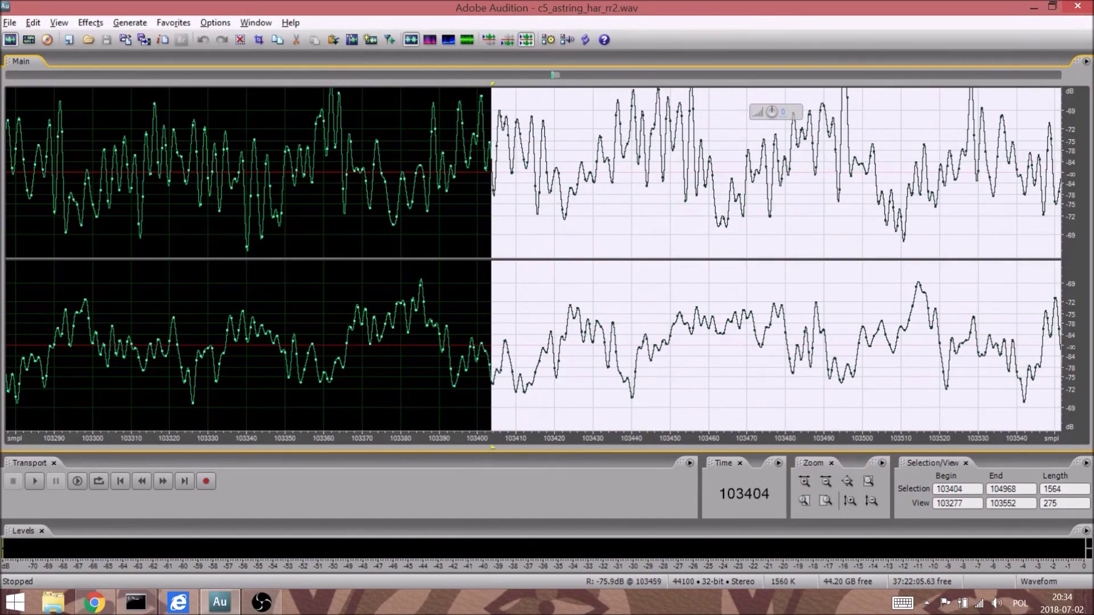
# - Delete the selected noise from c5_astring_har_rr2.wav and show the whole waveform
pyautogui.click(826, 482)
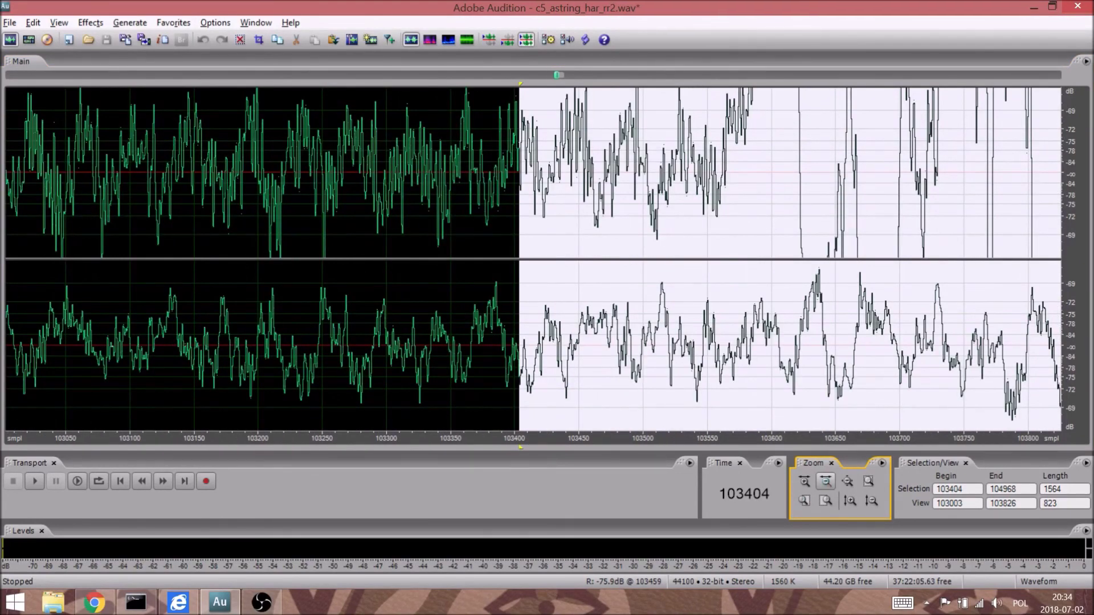
pyautogui.press('Delete')
pyautogui.click(226, 337)
pyautogui.click(826, 482)
pyautogui.click(847, 481)
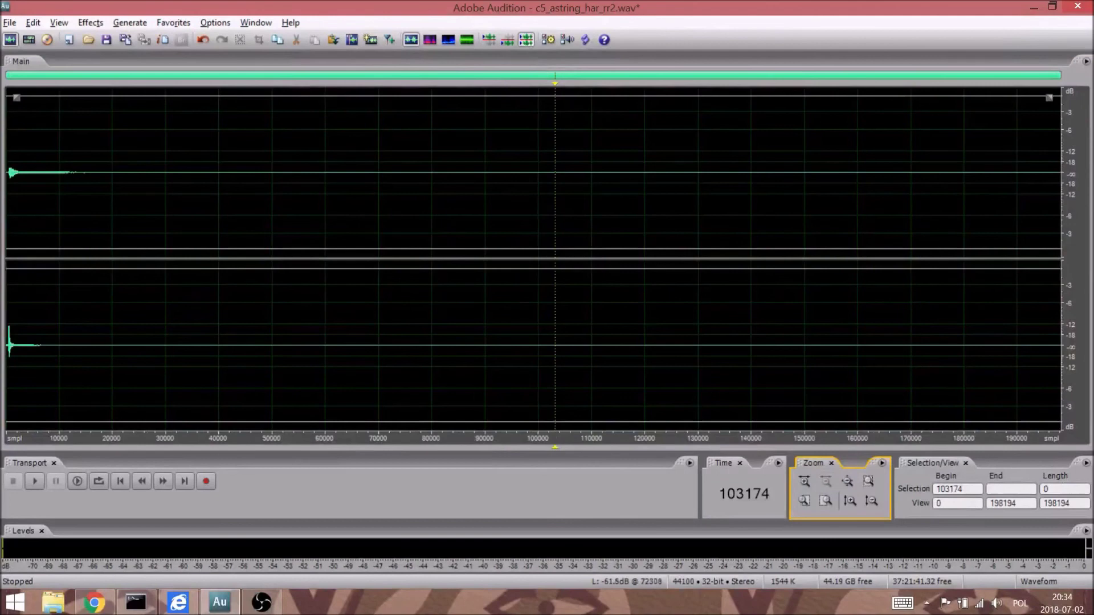
# - Play back c5_astring_har_rr2.wav from about sample 77344 and fade out its tail from about sample 115479 to the end
pyautogui.click(418, 206)
pyautogui.press('space')
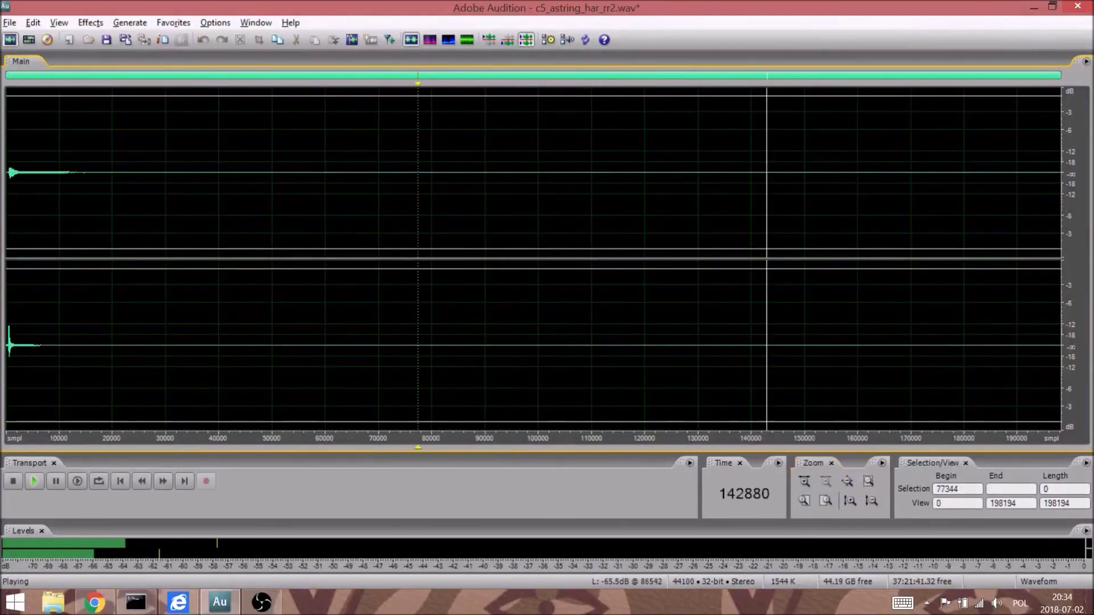
pyautogui.press('space')
pyautogui.click(532, 207)
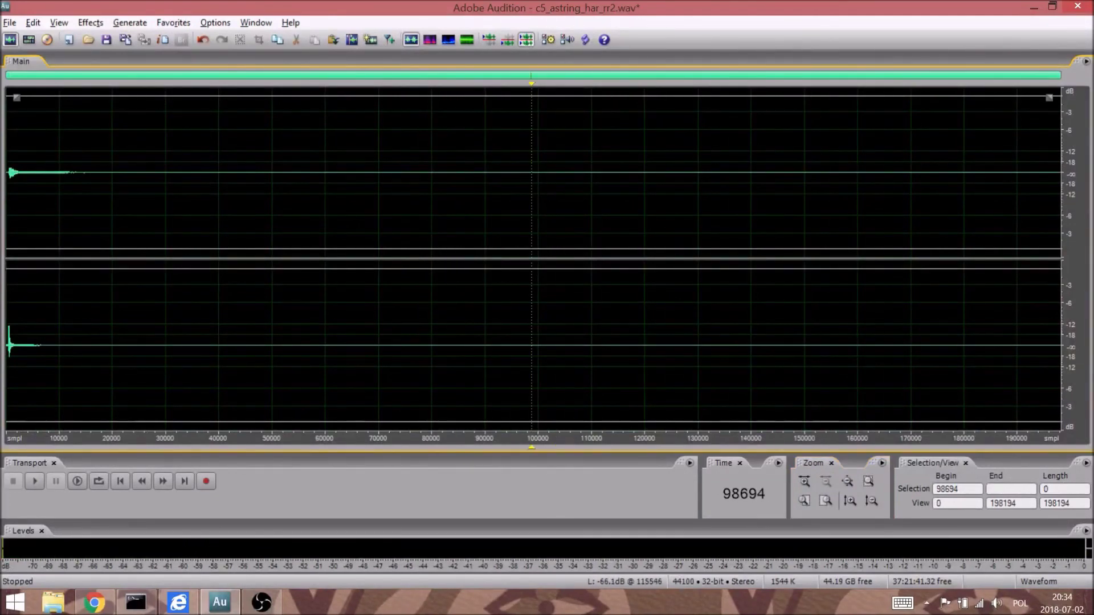
pyautogui.moveTo(620, 206); pyautogui.dragTo(1062, 206)
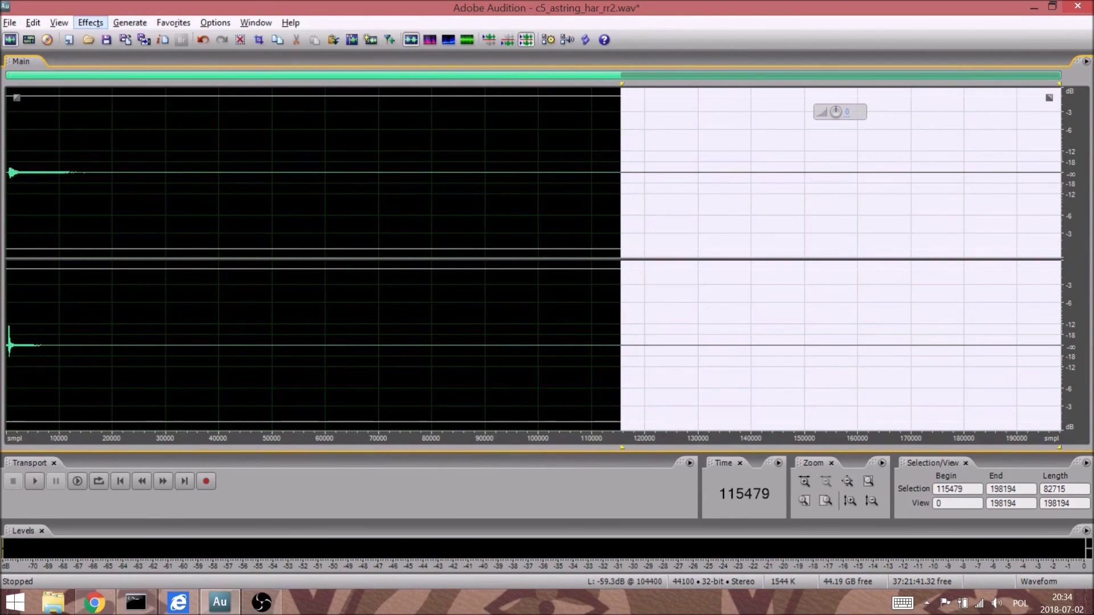
pyautogui.click(406, 109)
pyautogui.press('Return')
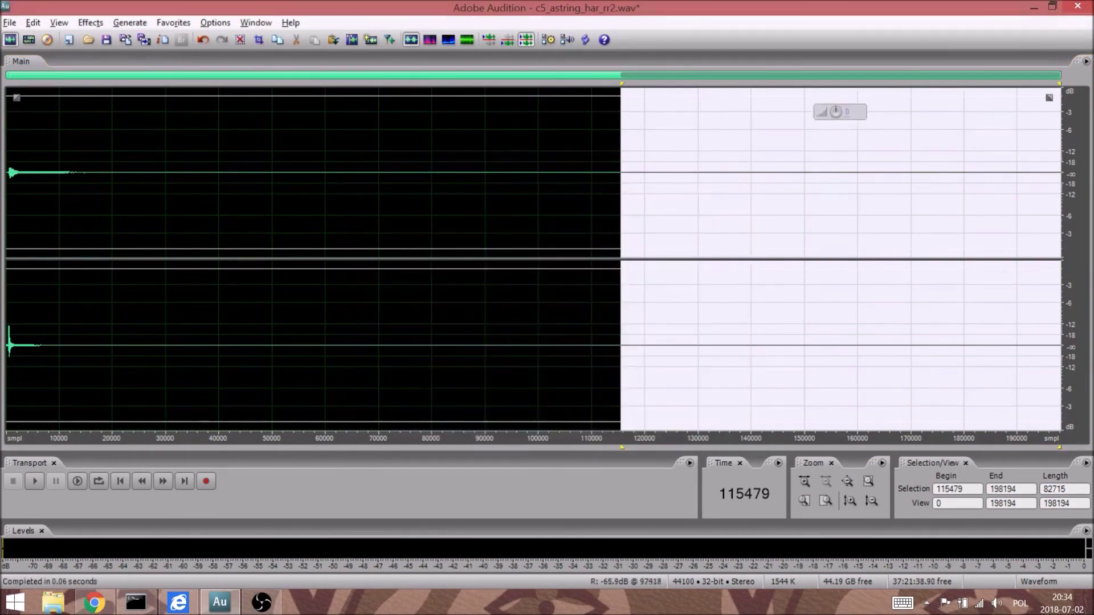